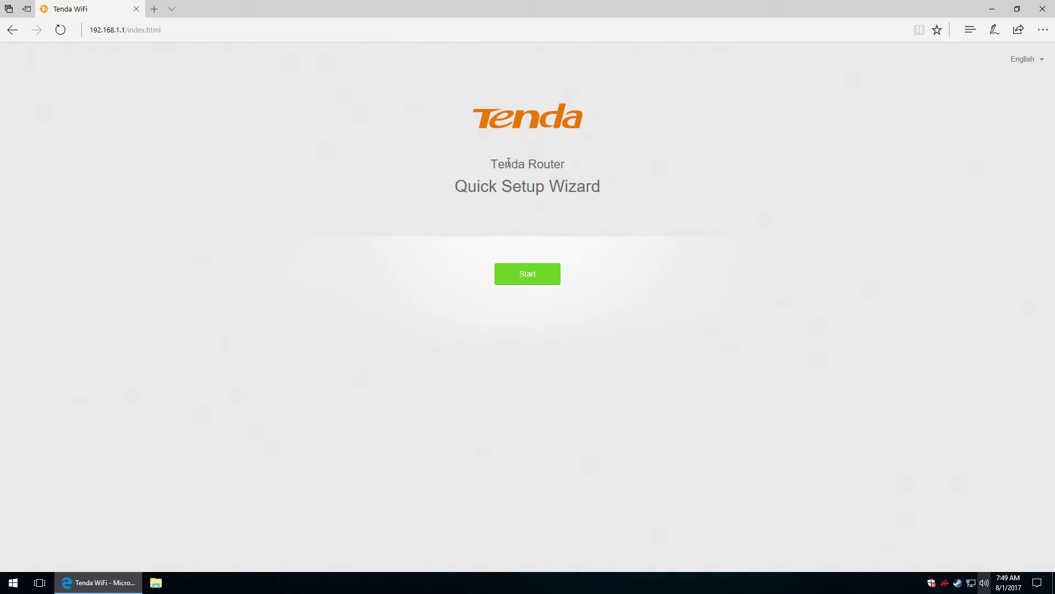
Start the router's quick setup wizard.
{"action": "left_click", "coordinate": [536, 281]}
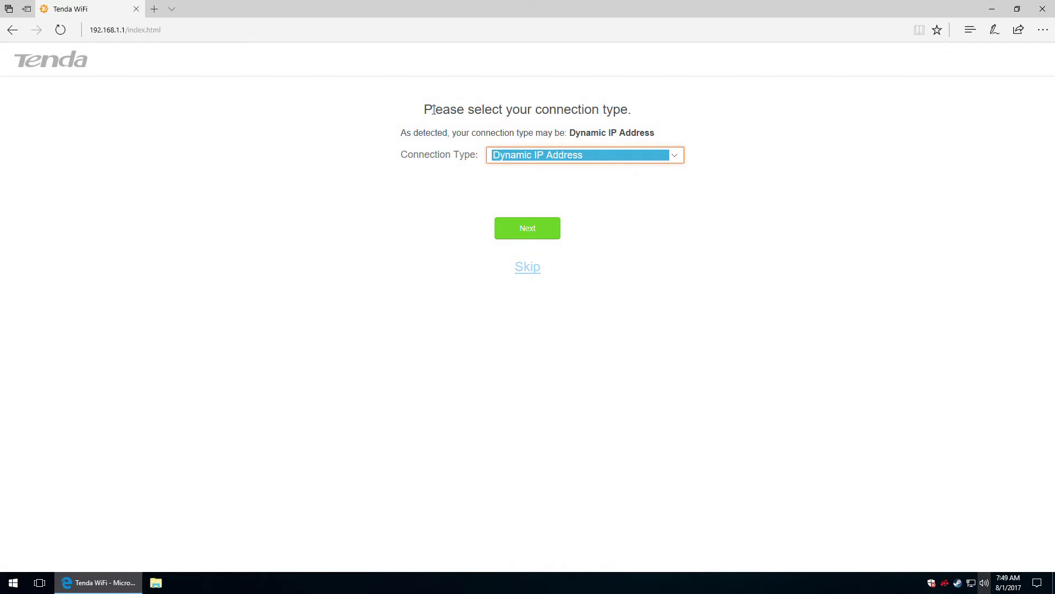
{"action": "left_click_drag", "start_coordinate": [436, 110], "coordinate": [468, 110]}
{"action": "left_click", "coordinate": [516, 137]}
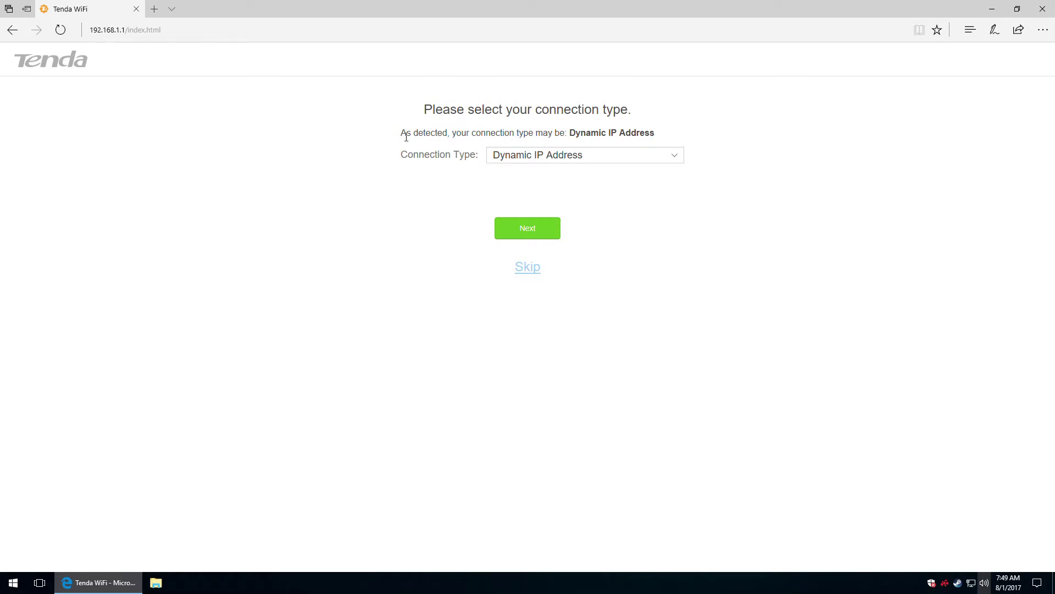
Try PPPoE and Static IP Address as connection type, then settle on Dynamic IP Address.
{"action": "left_click", "coordinate": [573, 156]}
{"action": "left_click", "coordinate": [574, 157]}
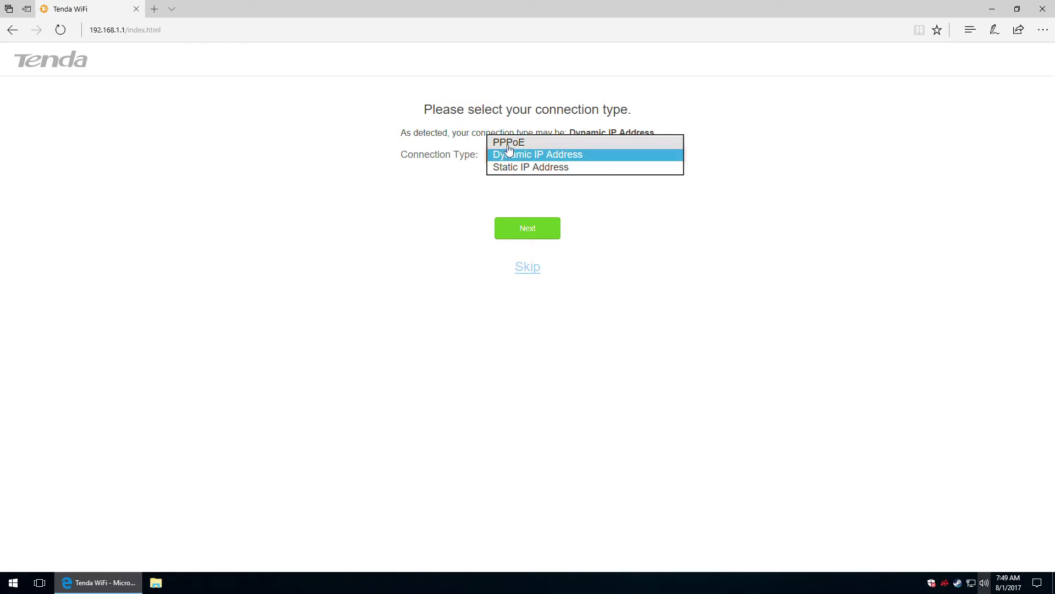
{"action": "left_click", "coordinate": [513, 143]}
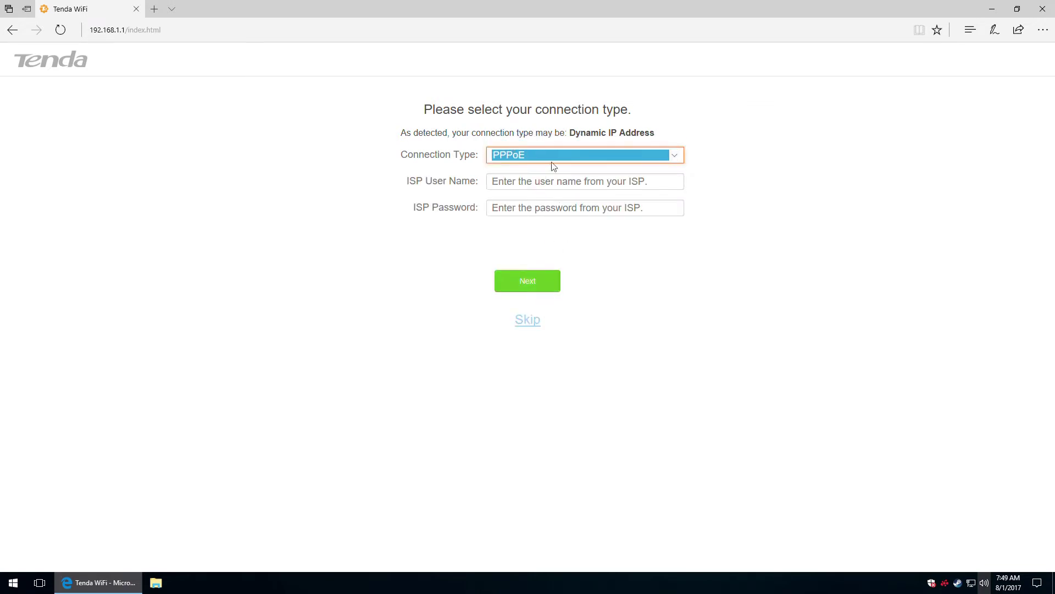
{"action": "left_click", "coordinate": [536, 156]}
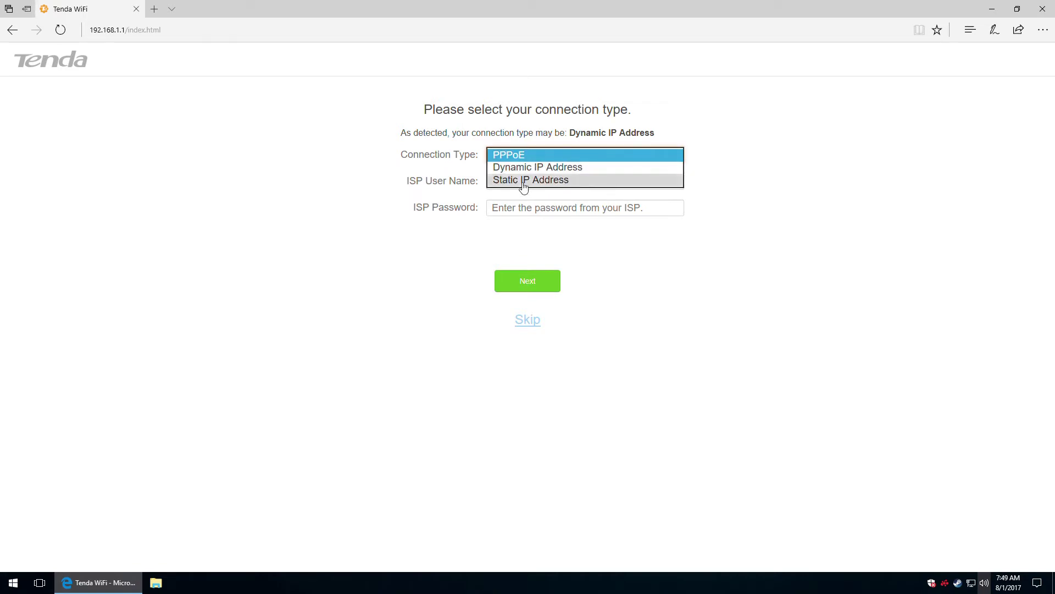
{"action": "left_click", "coordinate": [521, 178]}
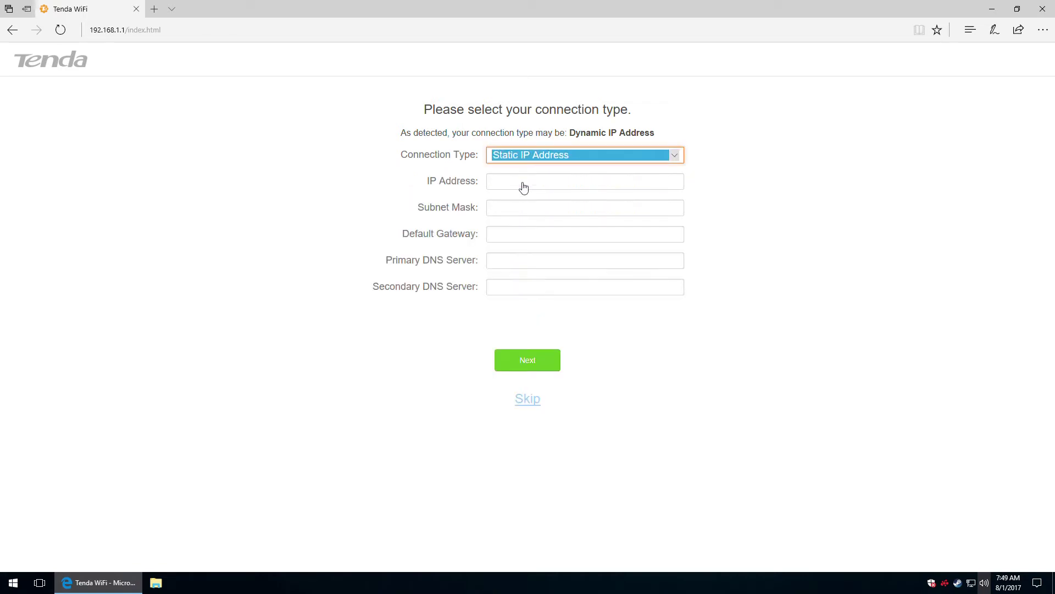
{"action": "left_click", "coordinate": [557, 158]}
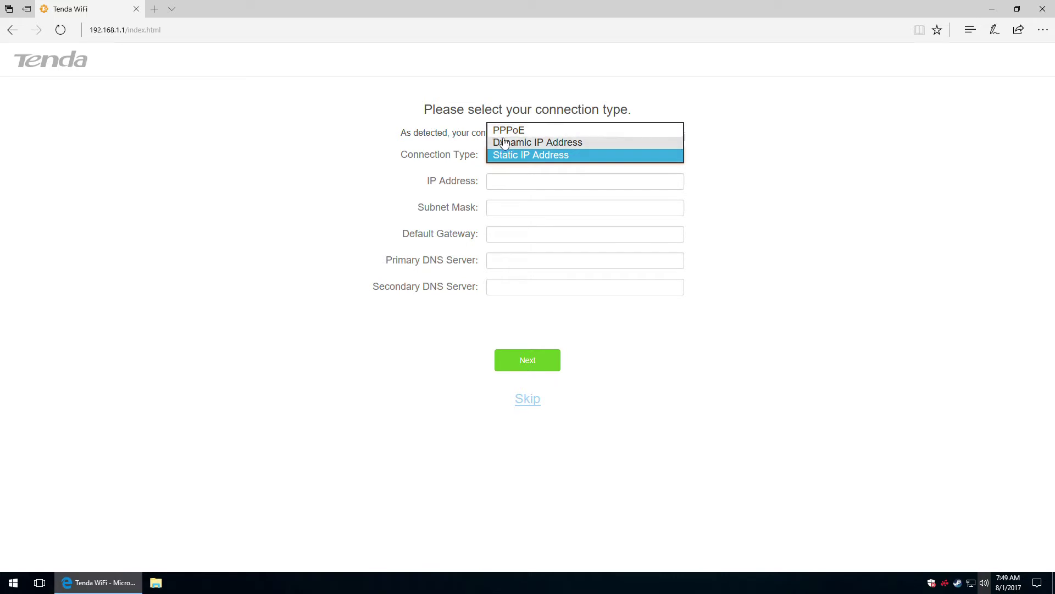
{"action": "left_click", "coordinate": [542, 144]}
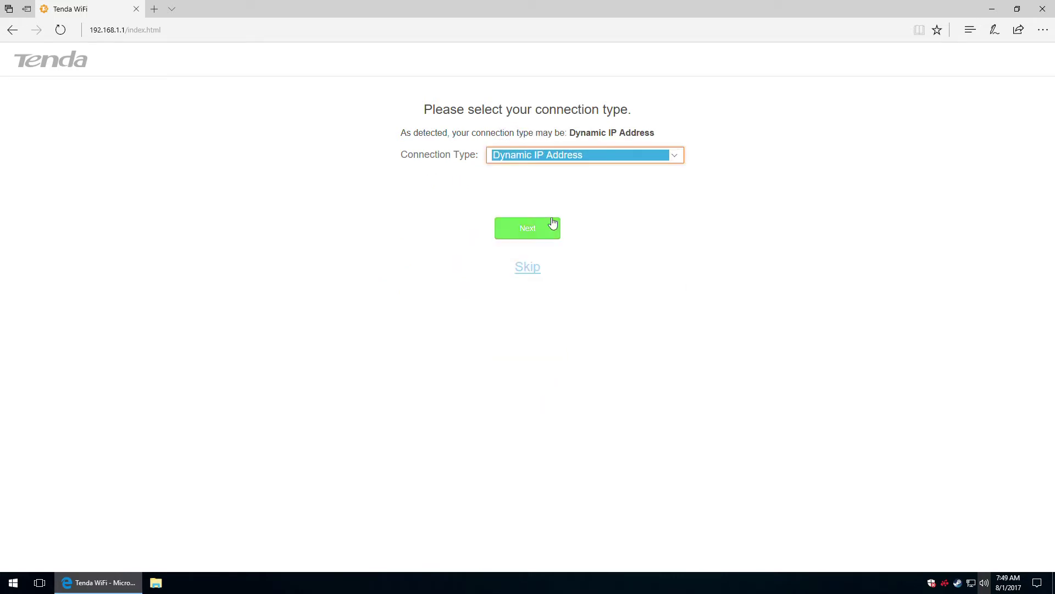
Move to the WiFi settings step and set Transmit Power to High.
{"action": "left_click", "coordinate": [537, 230]}
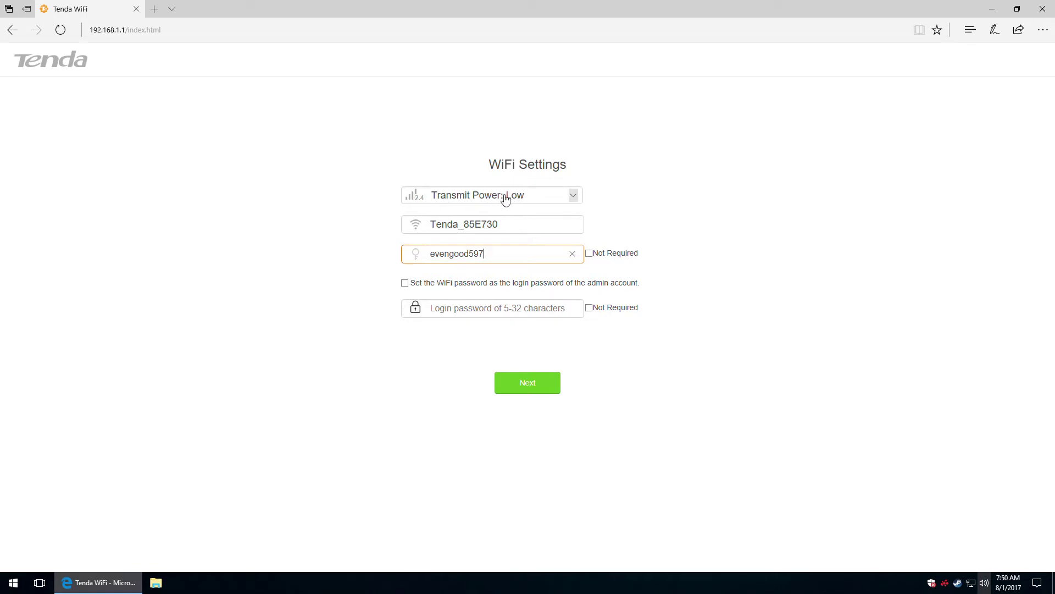
{"action": "left_click", "coordinate": [550, 197]}
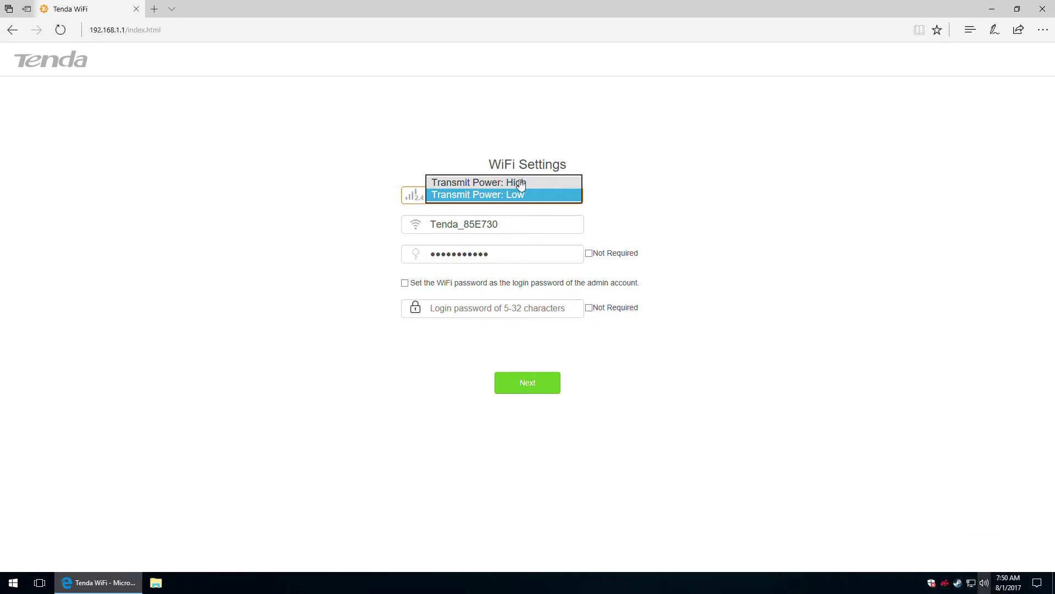
{"action": "left_click", "coordinate": [510, 184]}
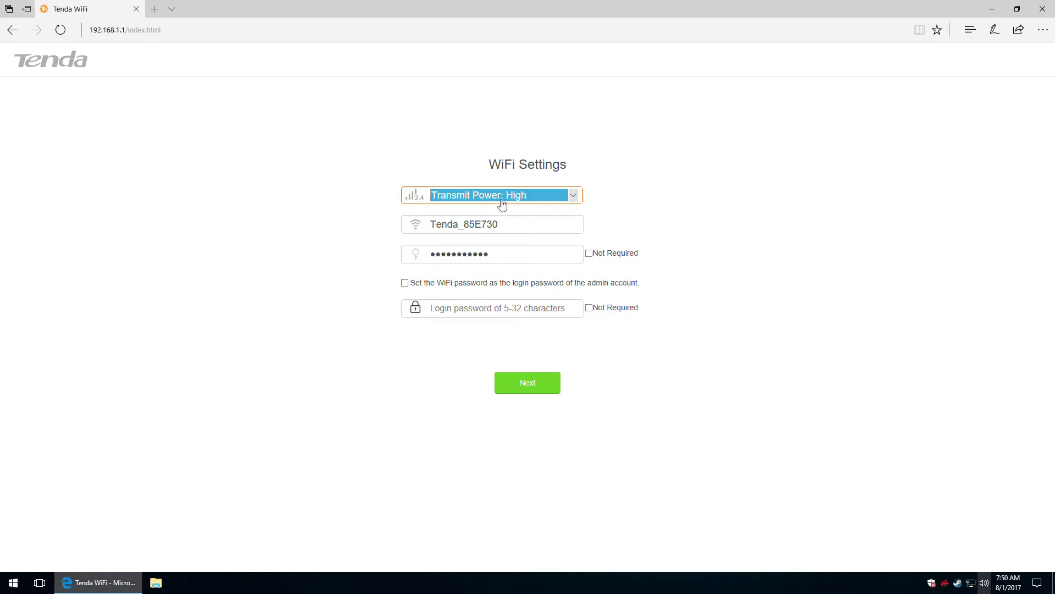
Trim the network name to Tenda and replace the WiFi password with a new one.
{"action": "left_click", "coordinate": [446, 222]}
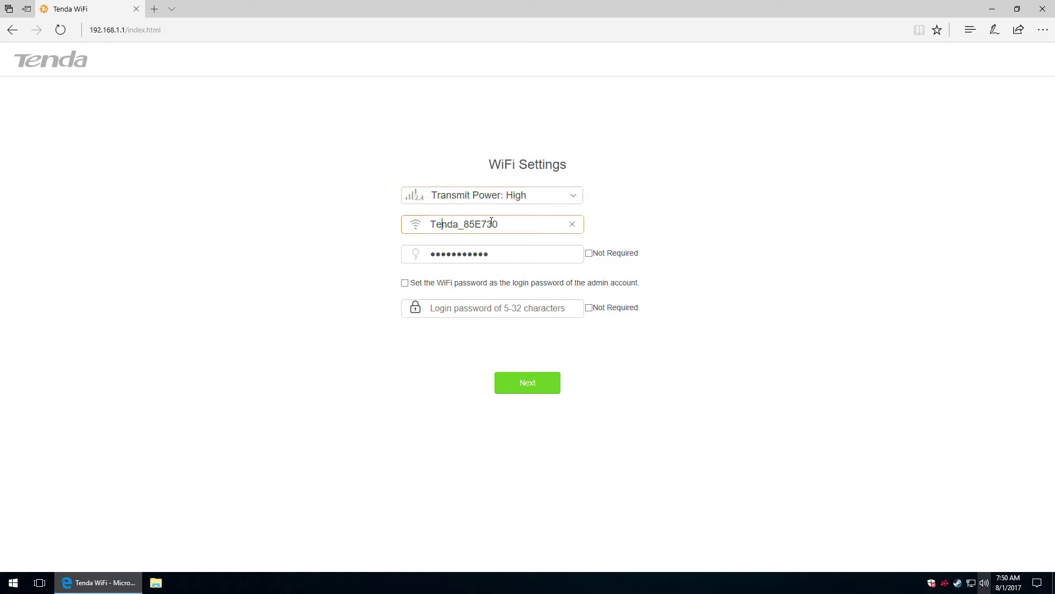
{"action": "left_click_drag", "start_coordinate": [503, 225], "coordinate": [459, 228]}
{"action": "key", "text": "BackSpace"}
{"action": "left_click", "coordinate": [505, 253]}
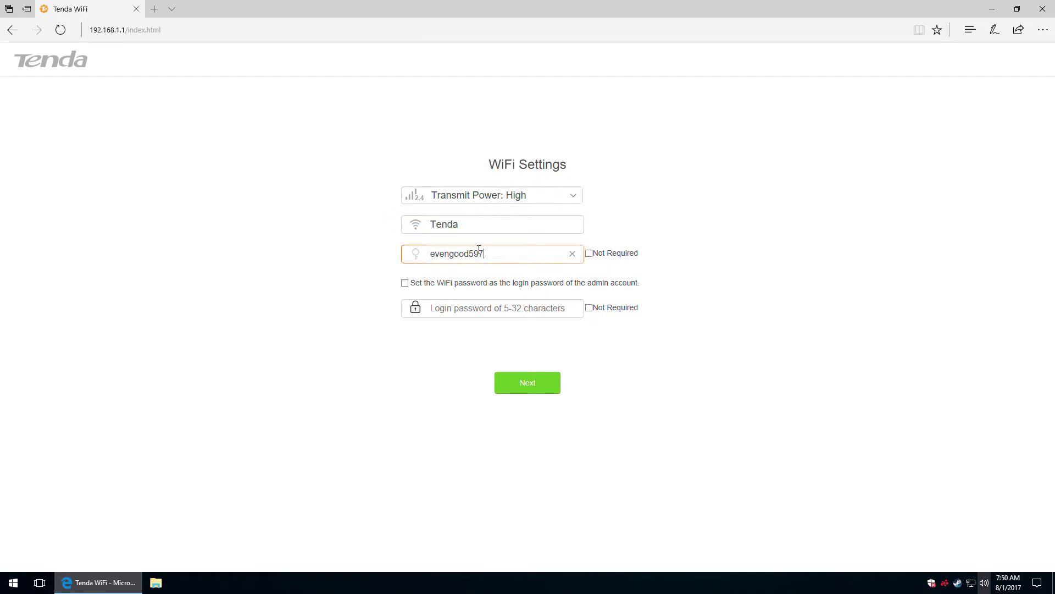
{"action": "left_click_drag", "start_coordinate": [505, 254], "coordinate": [387, 262]}
Enter an admin login password, lengthen the WiFi password to 8+ characters, and finish setup.
{"action": "left_click", "coordinate": [486, 306]}
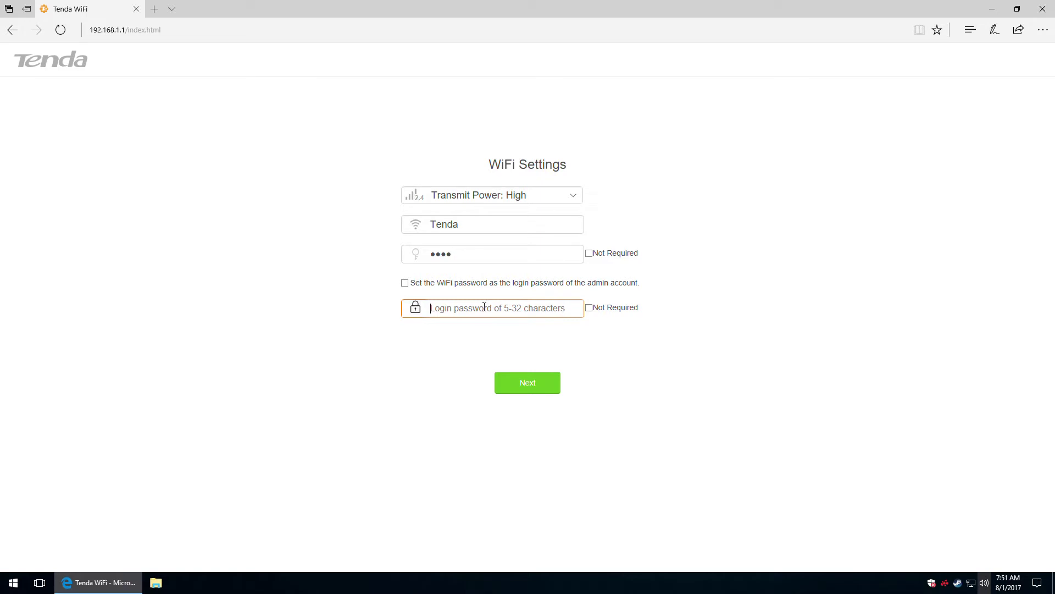
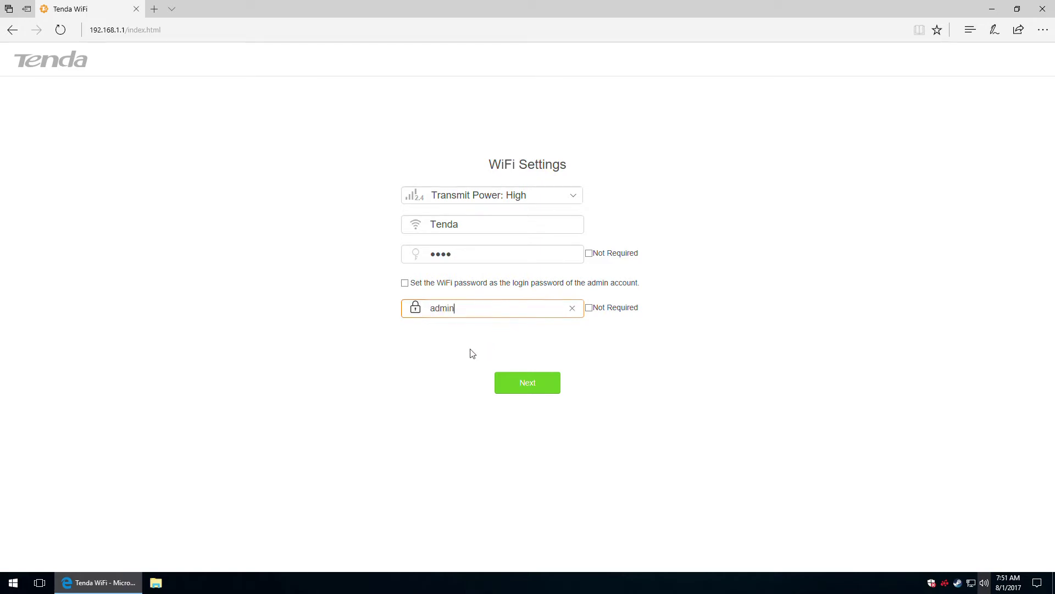
{"action": "left_click", "coordinate": [535, 389]}
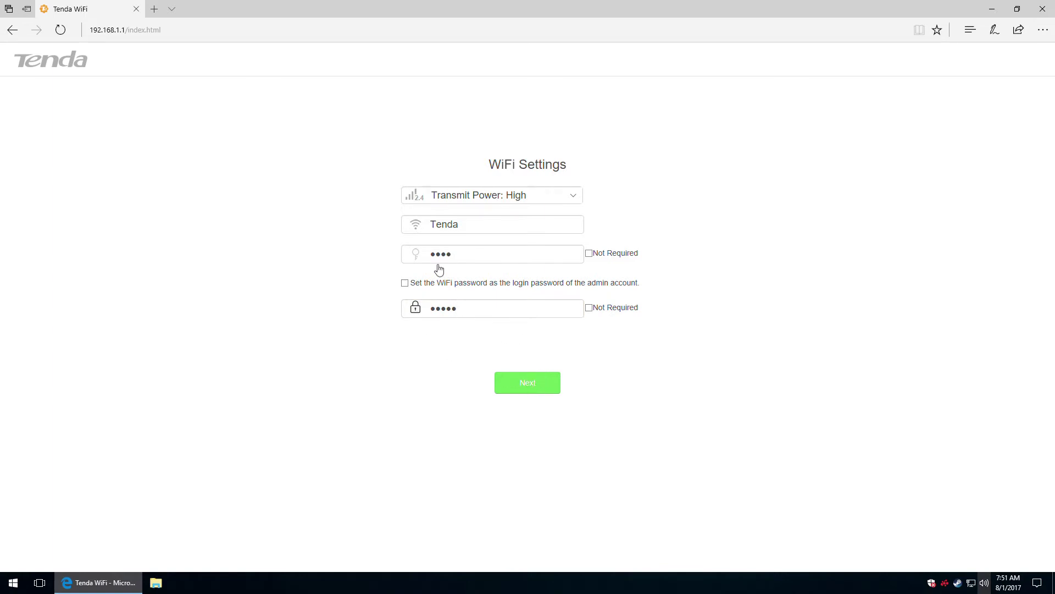
{"action": "left_click", "coordinate": [519, 382]}
{"action": "left_click", "coordinate": [479, 251]}
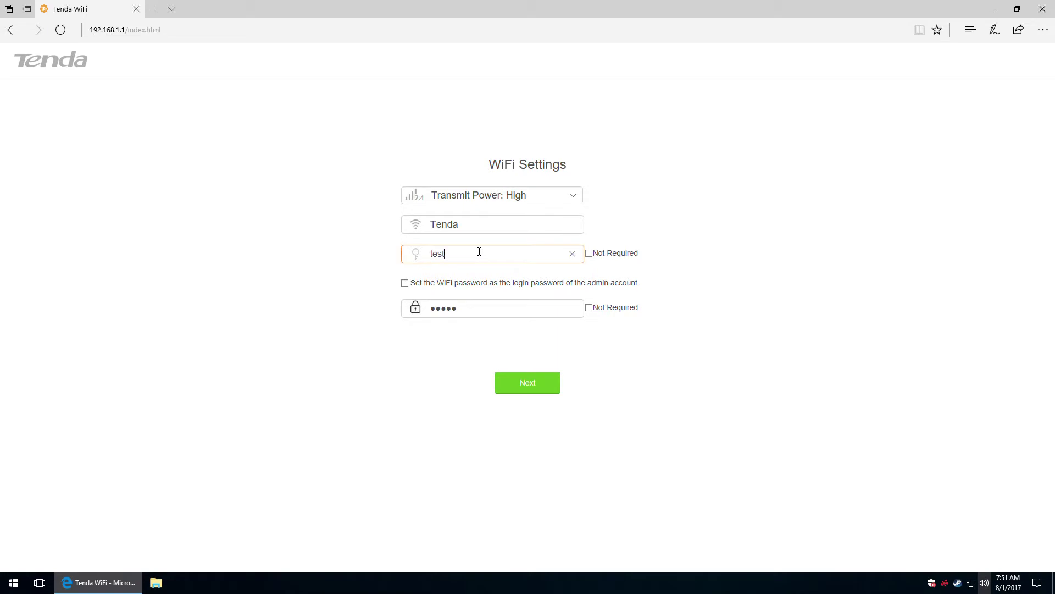
{"action": "left_click", "coordinate": [536, 386]}
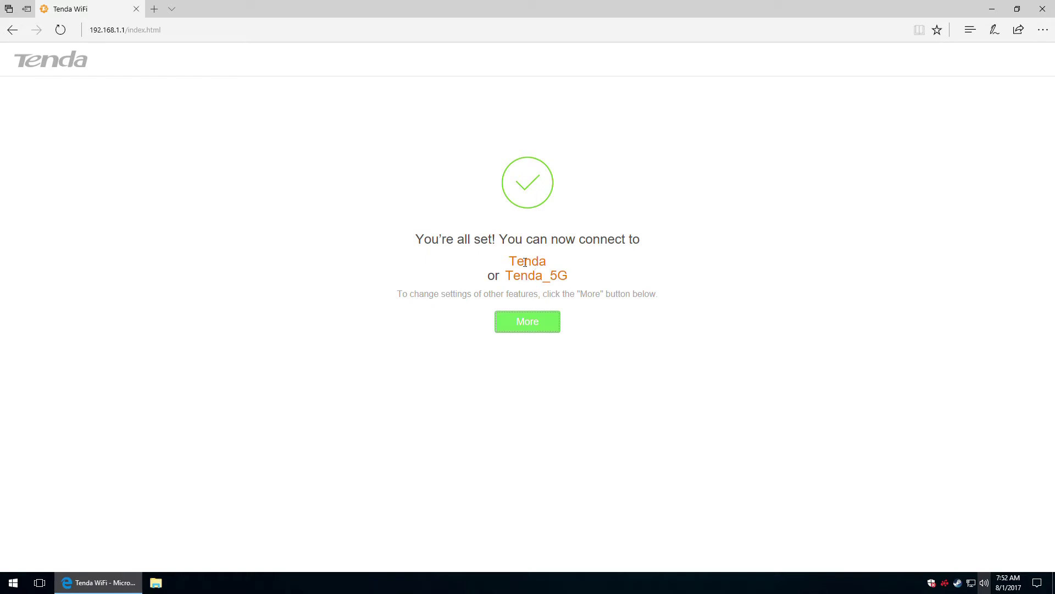
Go to the full router settings and log in with the admin password.
{"action": "left_click", "coordinate": [531, 324]}
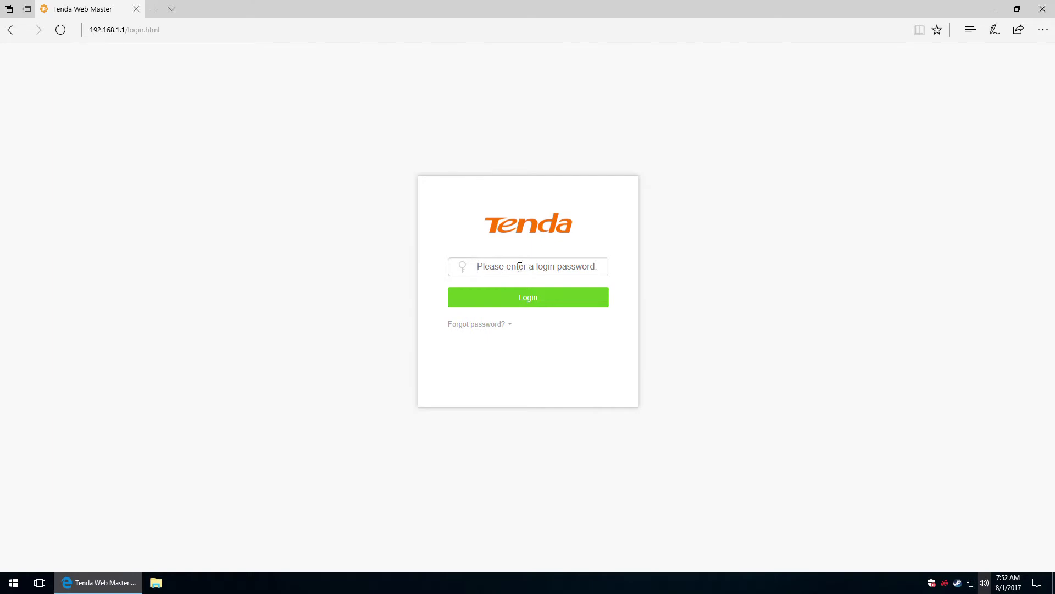
{"action": "left_click", "coordinate": [531, 300]}
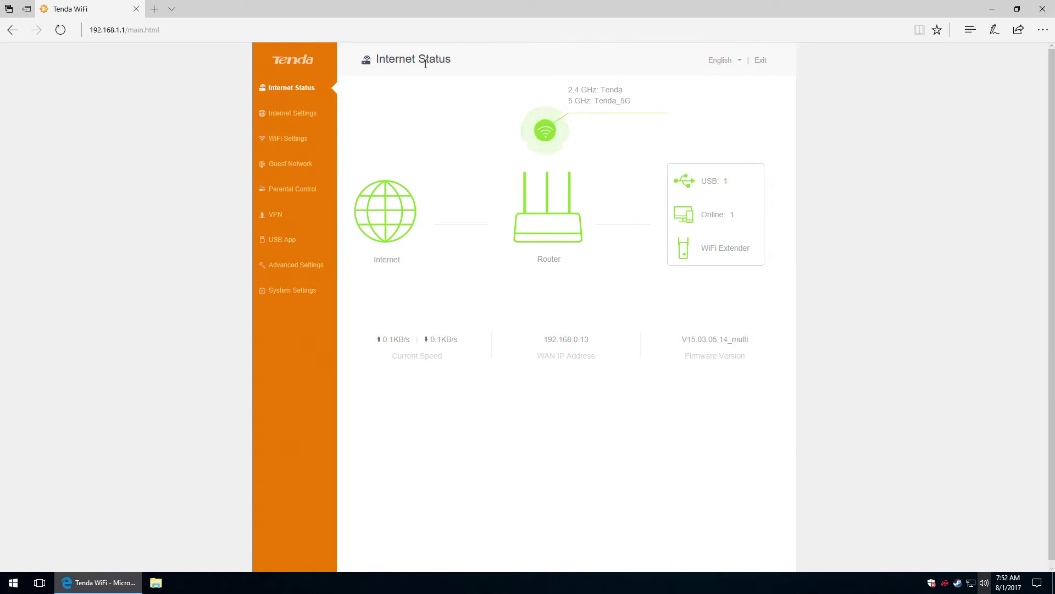
Leave the interface language as English and open the WiFi network settings.
{"action": "left_click", "coordinate": [739, 65]}
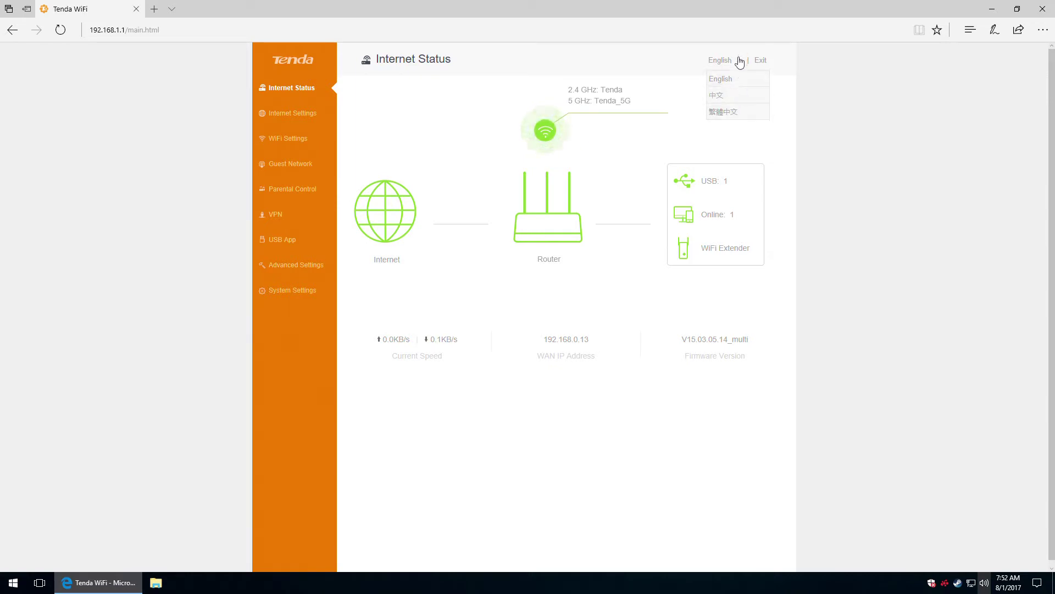
{"action": "left_click", "coordinate": [717, 64]}
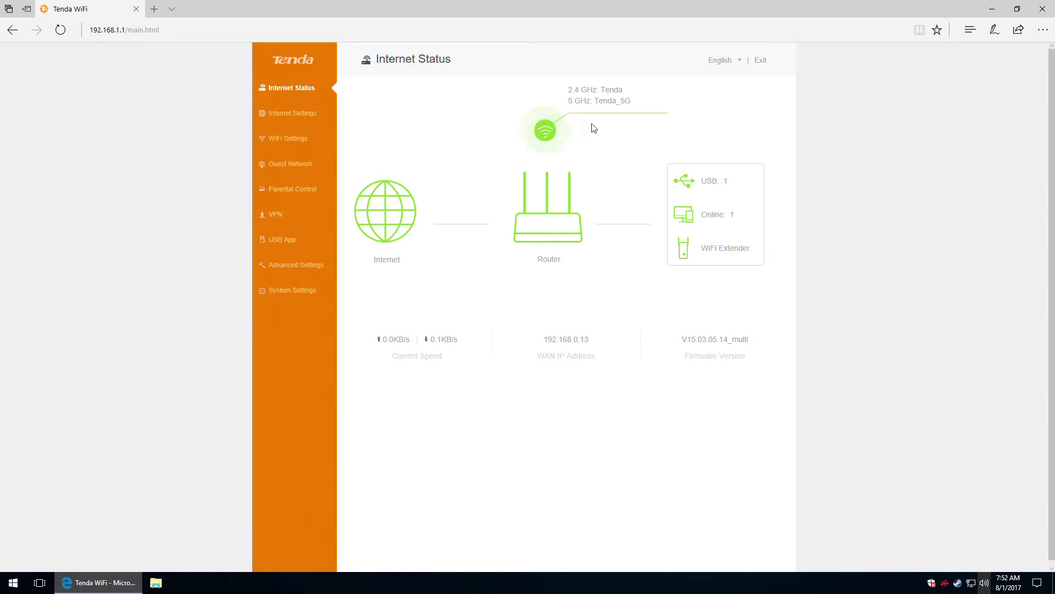
{"action": "left_click", "coordinate": [546, 130]}
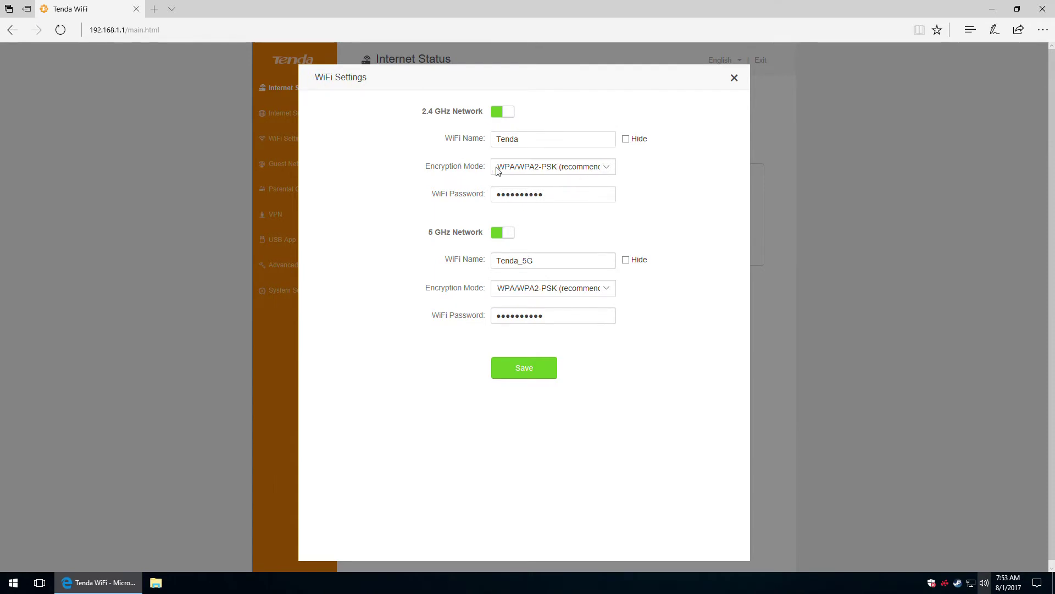
Set the 2.4 GHz network to WPA2-PSK encryption with a new WiFi password.
{"action": "left_click", "coordinate": [576, 171]}
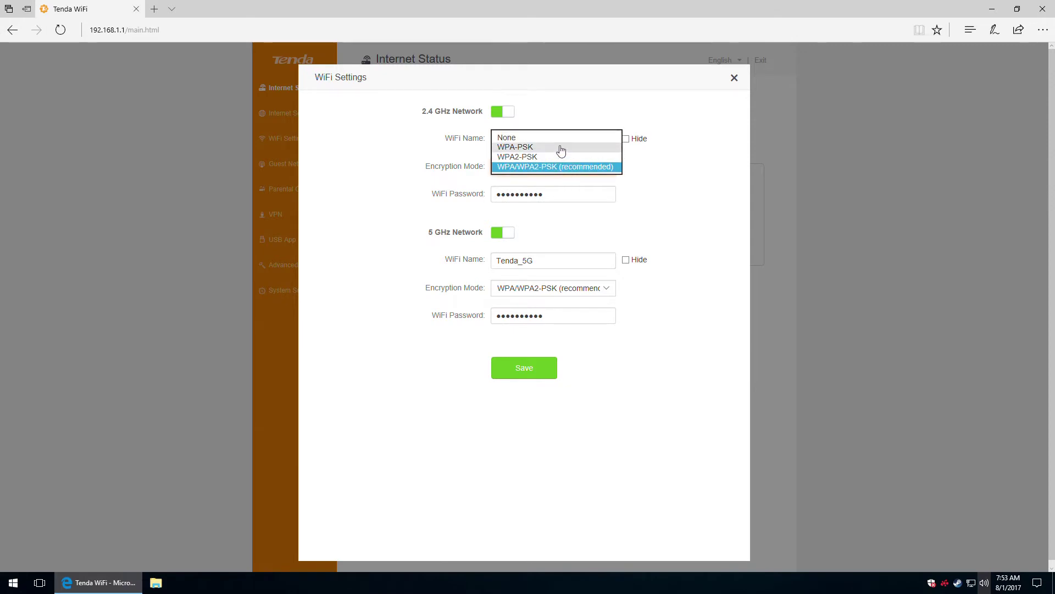
{"action": "left_click", "coordinate": [530, 156]}
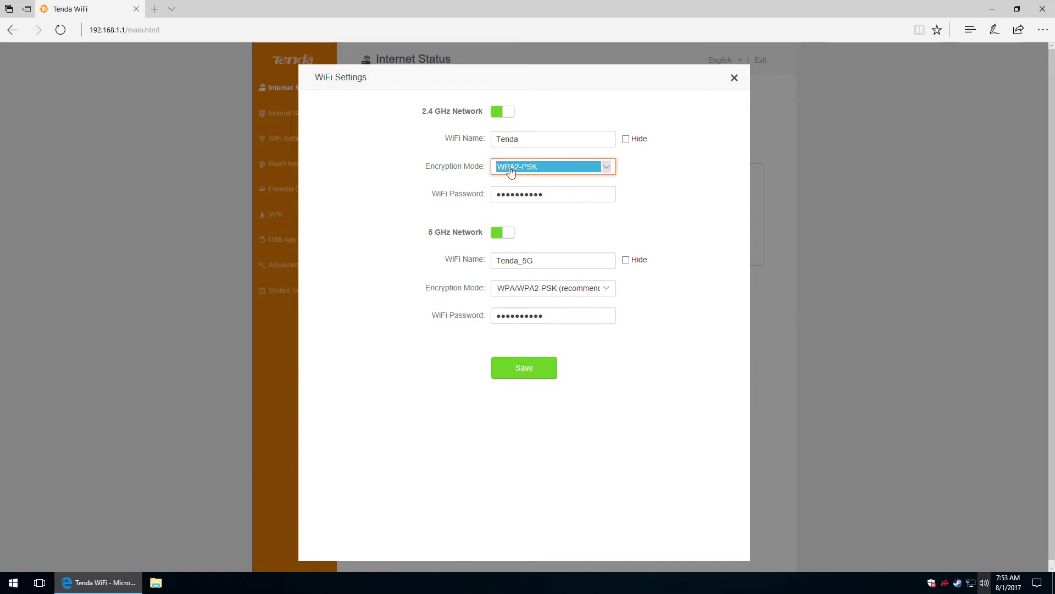
{"action": "left_click", "coordinate": [560, 195]}
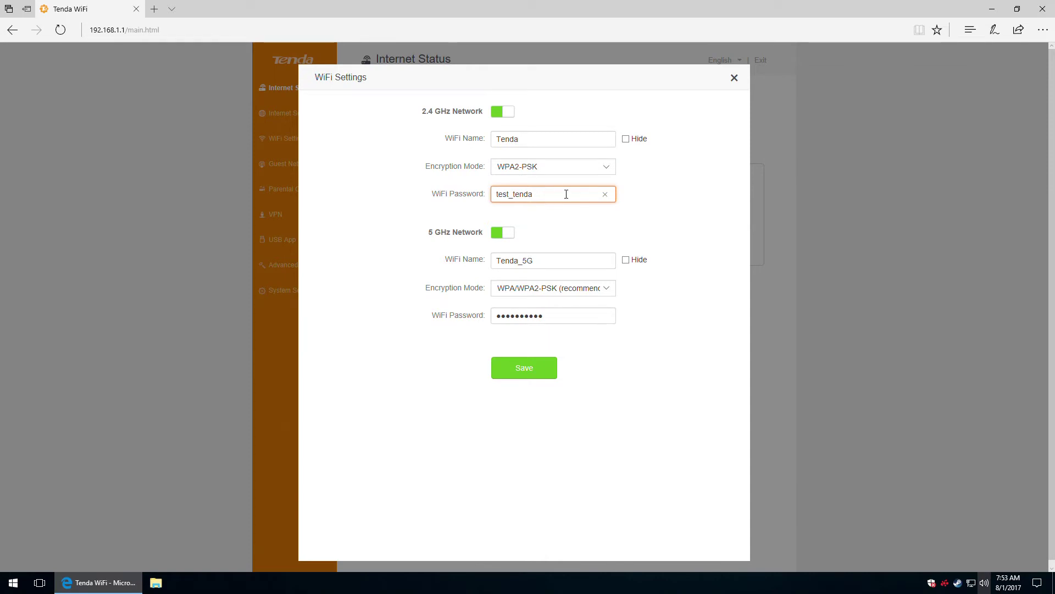
{"action": "left_click_drag", "start_coordinate": [565, 192], "coordinate": [515, 199]}
{"action": "key", "text": "BackSpace"}
{"action": "key", "text": "BackSpace"}
{"action": "key", "text": "BackSpace"}
{"action": "key", "text": "BackSpace"}
{"action": "key", "text": "BackSpace"}
{"action": "key", "text": "BackSpace"}
Set the 5 GHz network to WPA2-PSK with a new password and save.
{"action": "left_click", "coordinate": [552, 259]}
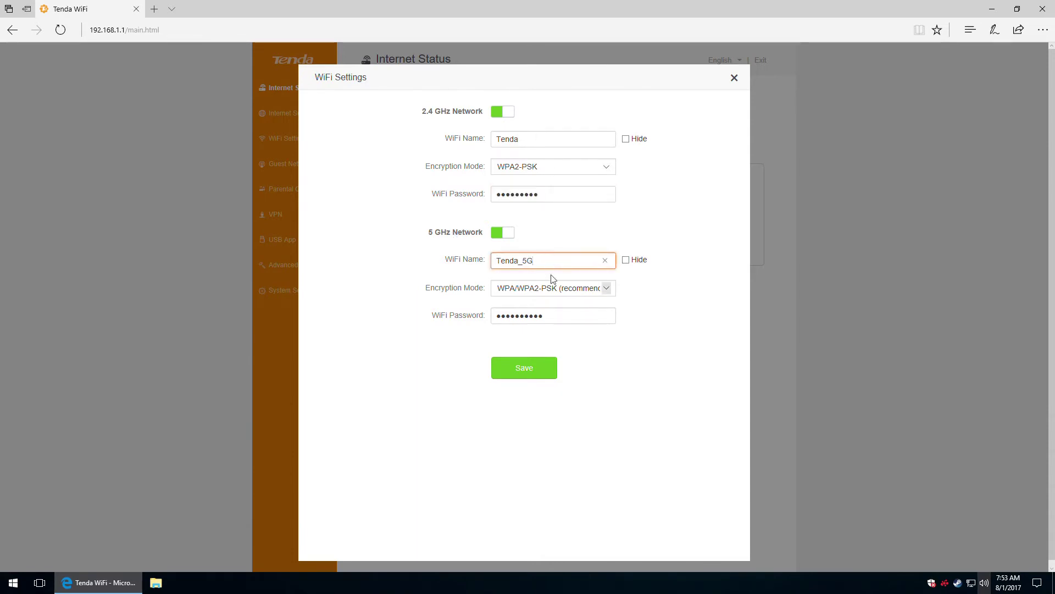
{"action": "left_click", "coordinate": [583, 290]}
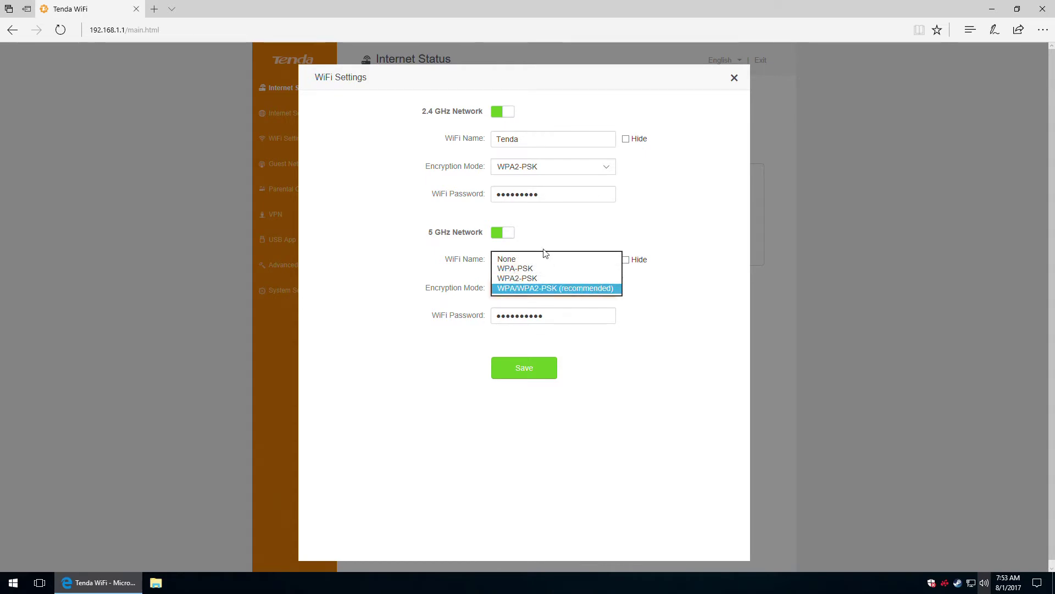
{"action": "left_click", "coordinate": [527, 278]}
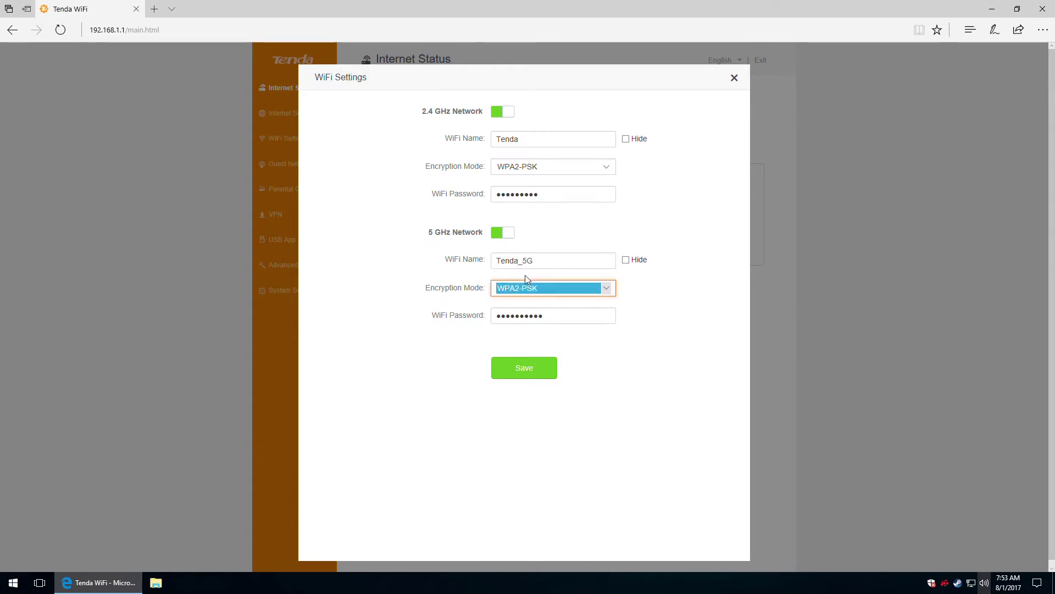
{"action": "left_click", "coordinate": [550, 320]}
{"action": "left_click_drag", "start_coordinate": [554, 318], "coordinate": [431, 318]}
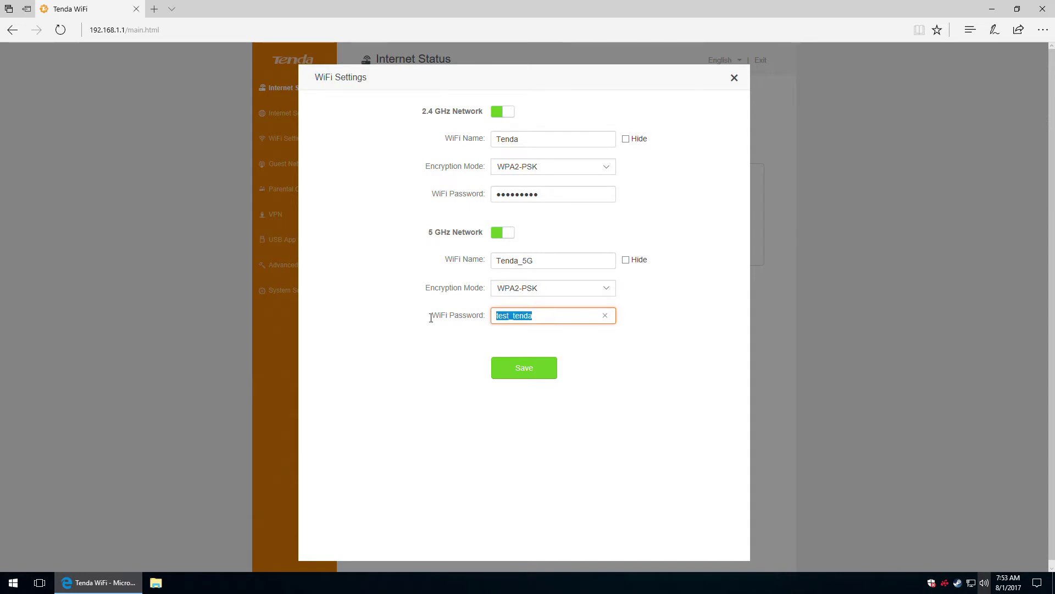
{"action": "key", "text": "BackSpace"}
{"action": "left_click", "coordinate": [530, 369]}
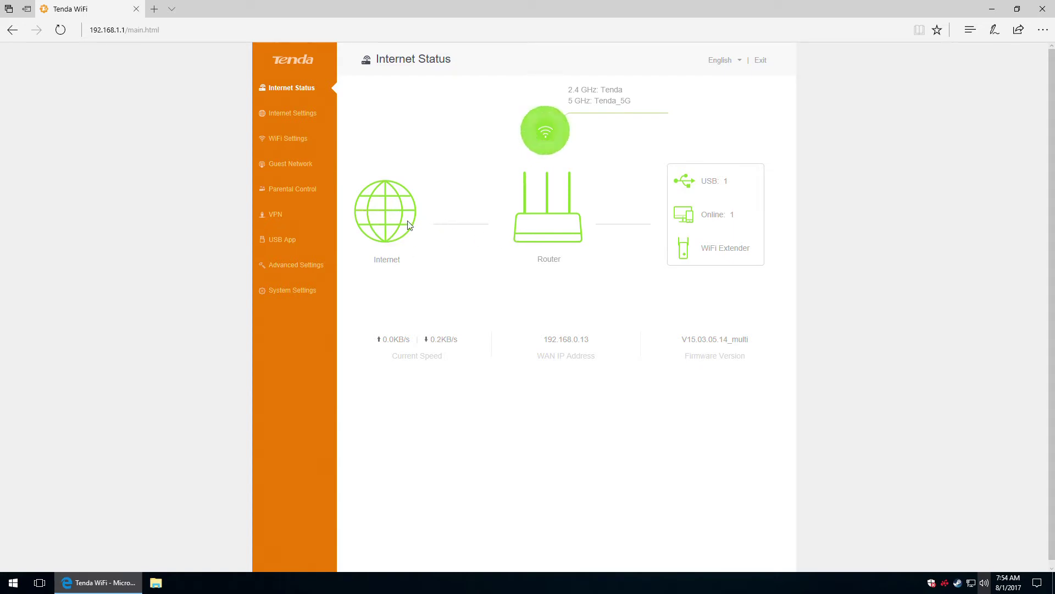
{"action": "left_click", "coordinate": [556, 235]}
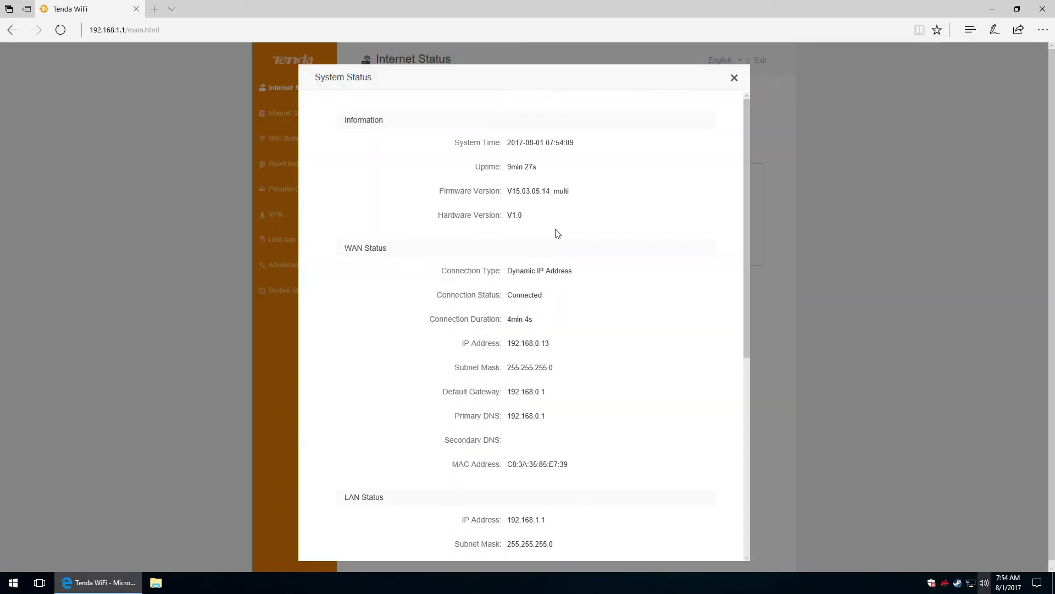
{"action": "left_click", "coordinate": [732, 77]}
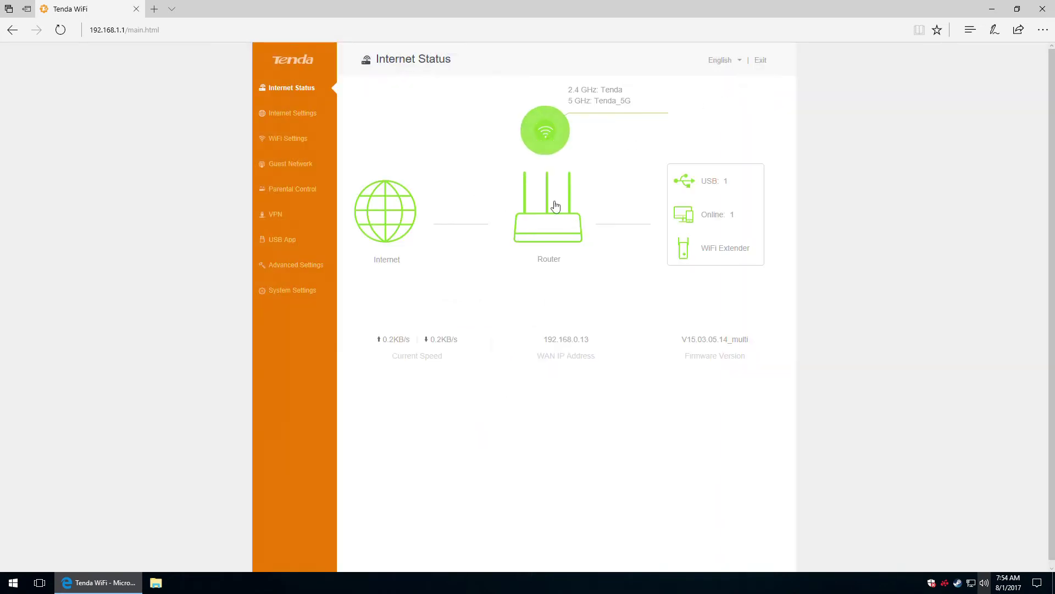
{"action": "left_click", "coordinate": [548, 227]}
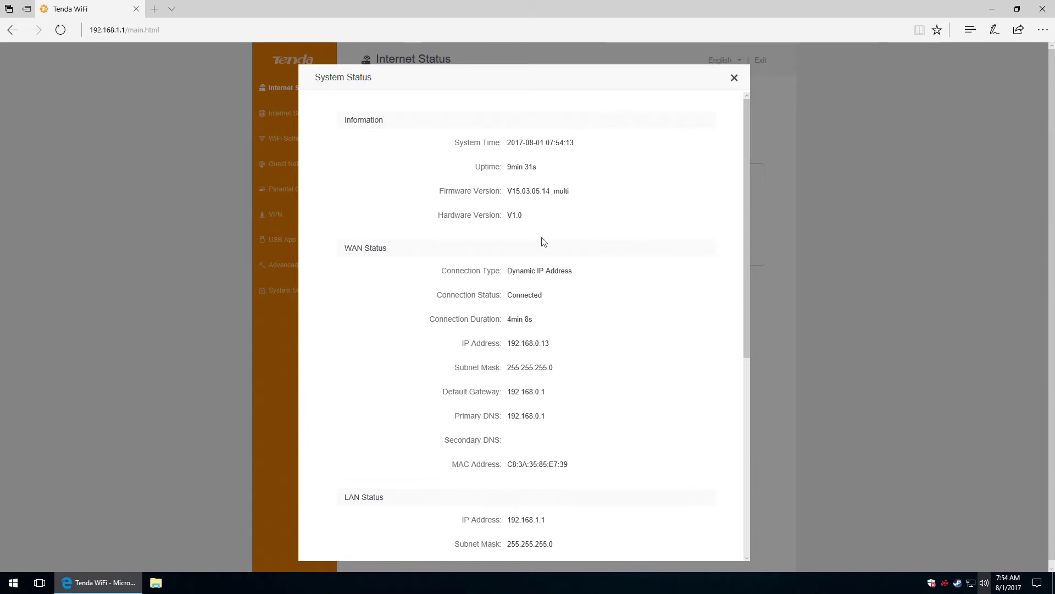
{"action": "scroll", "coordinate": [438, 252], "scroll_direction": "down", "scroll_amount": 1}
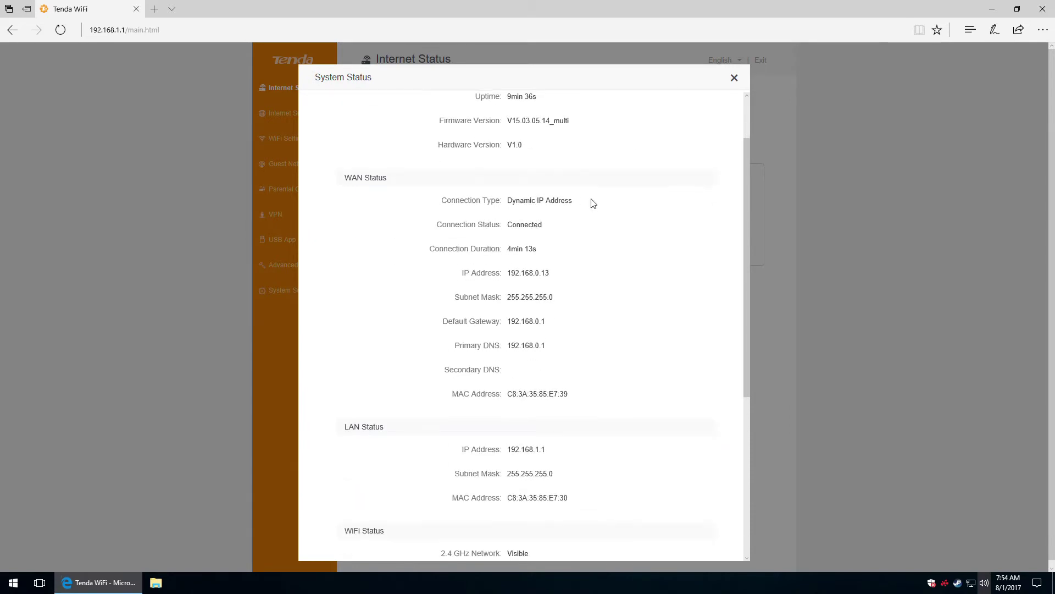
{"action": "scroll", "coordinate": [608, 205], "scroll_direction": "down", "scroll_amount": 2}
{"action": "scroll", "coordinate": [609, 206], "scroll_direction": "up", "scroll_amount": 3}
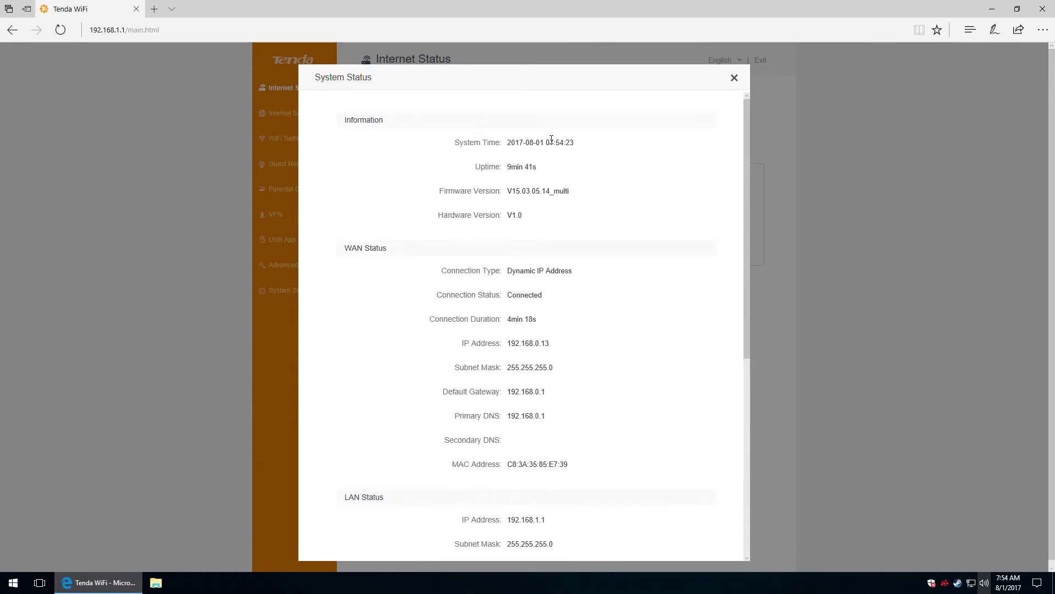
{"action": "scroll", "coordinate": [509, 144], "scroll_direction": "down", "scroll_amount": 1}
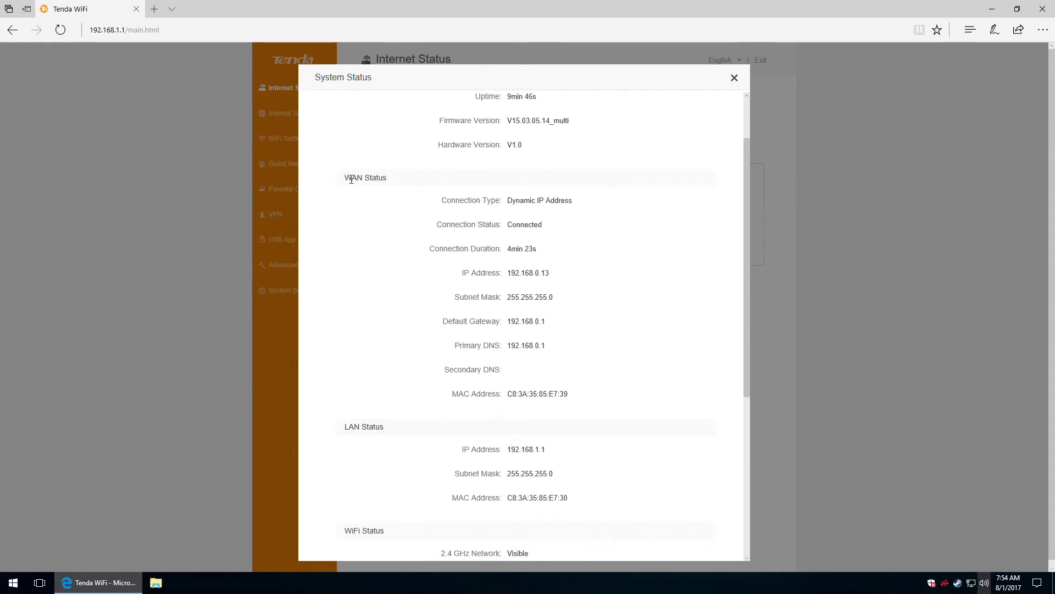
{"action": "left_click_drag", "start_coordinate": [351, 178], "coordinate": [385, 179]}
{"action": "scroll", "coordinate": [460, 212], "scroll_direction": "down", "scroll_amount": 1}
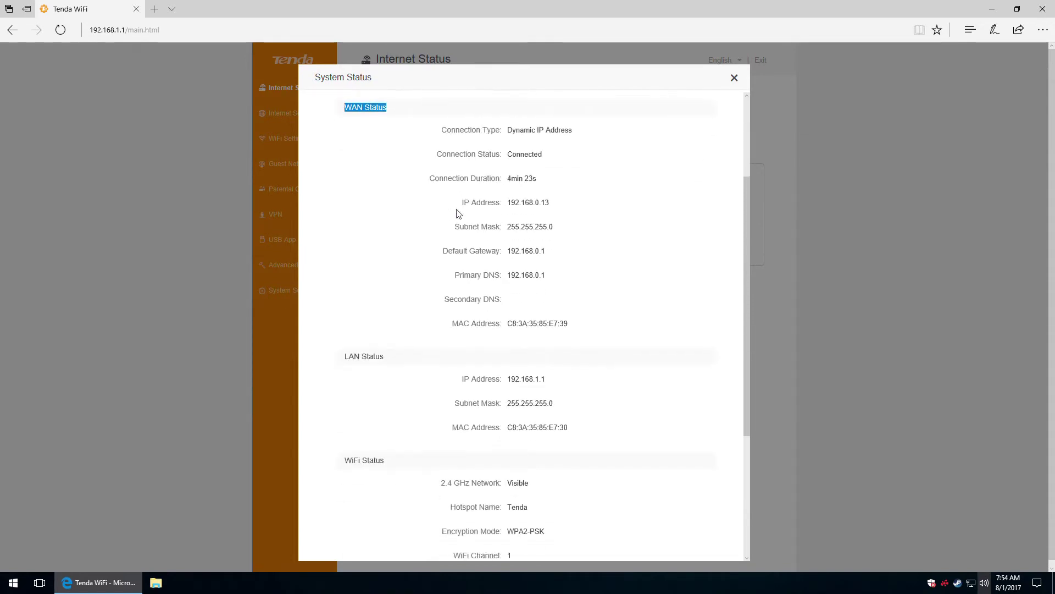
{"action": "scroll", "coordinate": [460, 213], "scroll_direction": "down", "scroll_amount": 4}
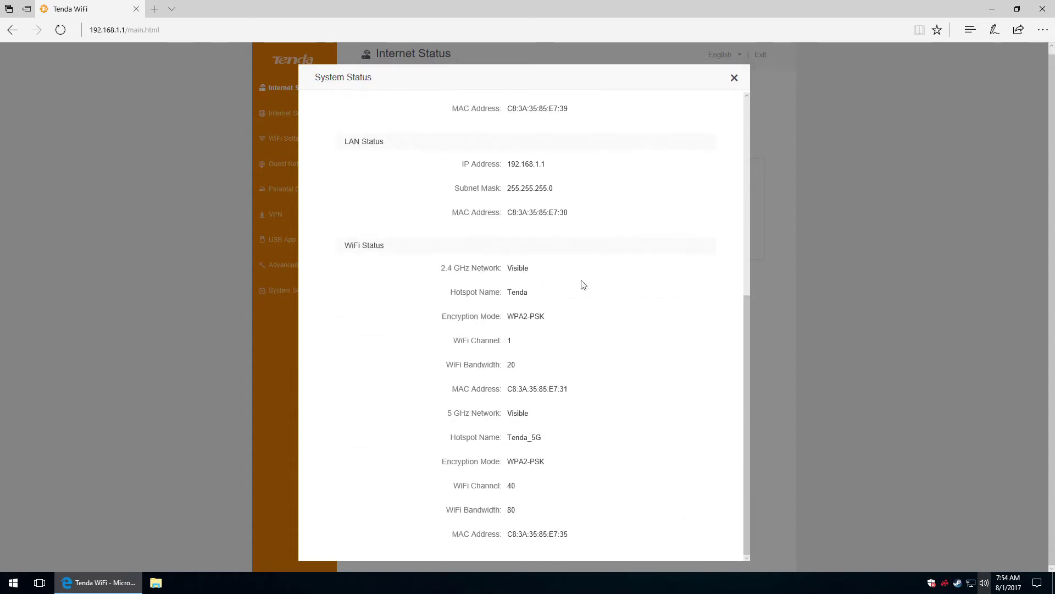
{"action": "left_click", "coordinate": [734, 81]}
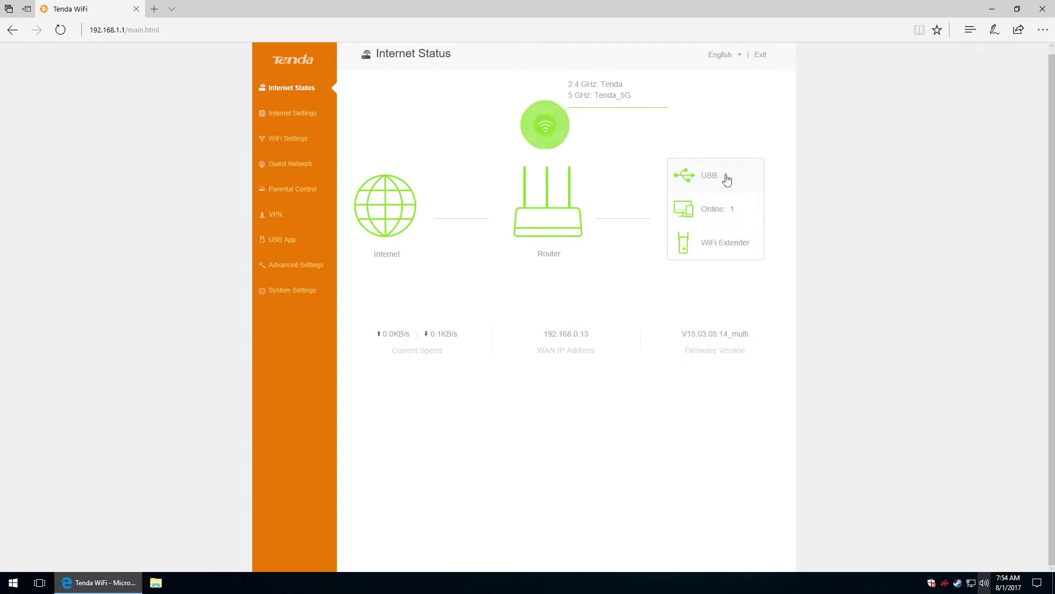
{"action": "left_click", "coordinate": [705, 177]}
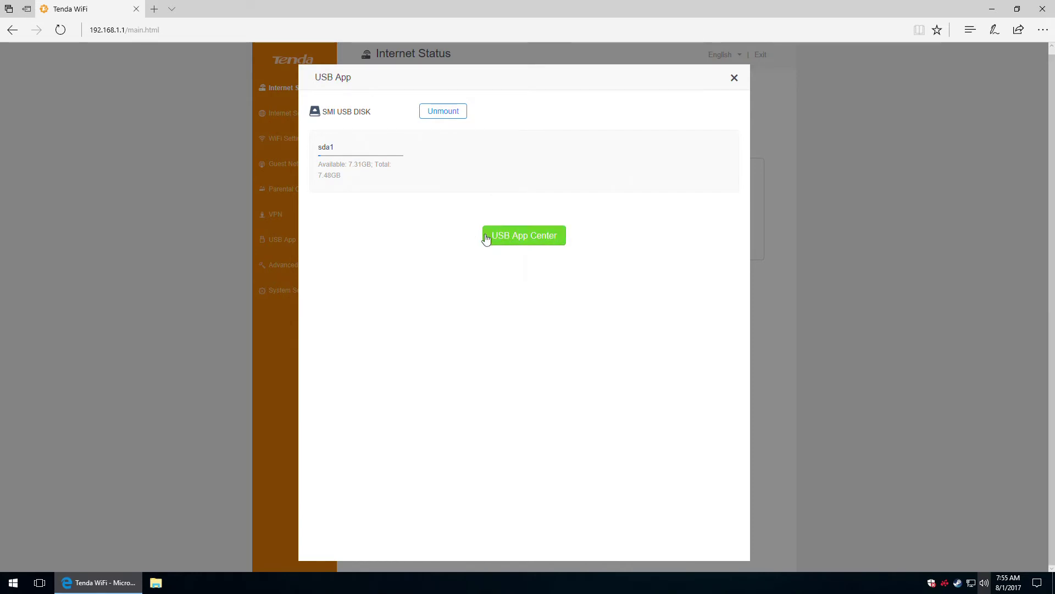
{"action": "left_click", "coordinate": [527, 241]}
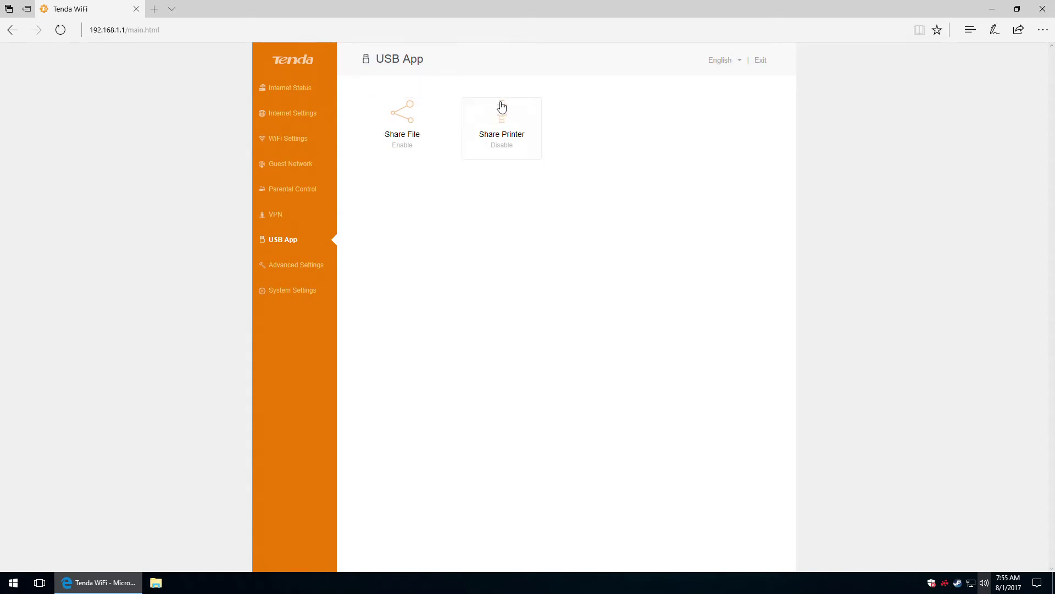
{"action": "left_click", "coordinate": [287, 89]}
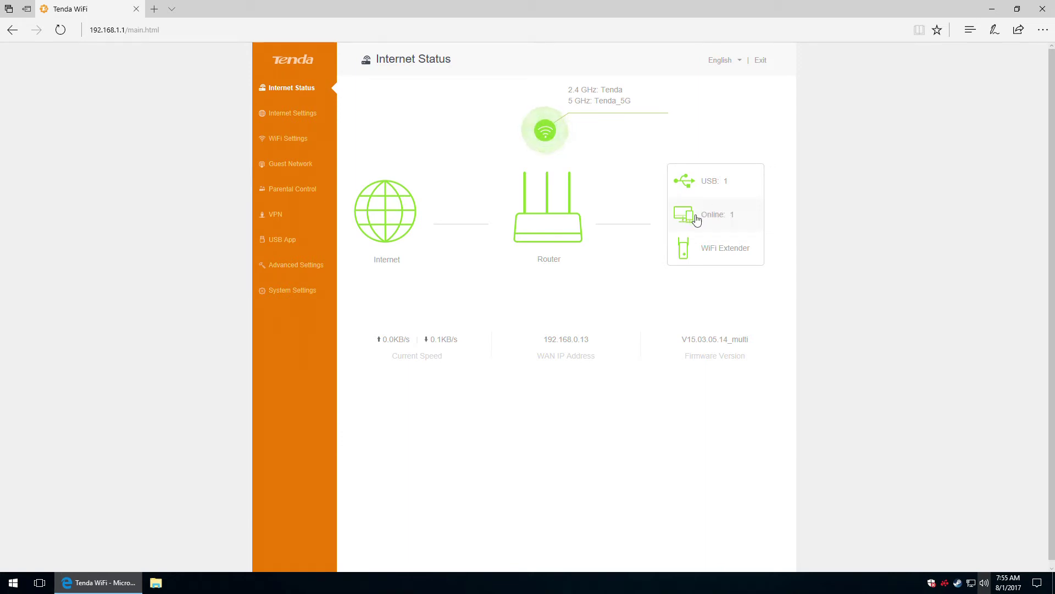
Rename the attached wired device to Desktop and close the device list.
{"action": "left_click", "coordinate": [719, 219]}
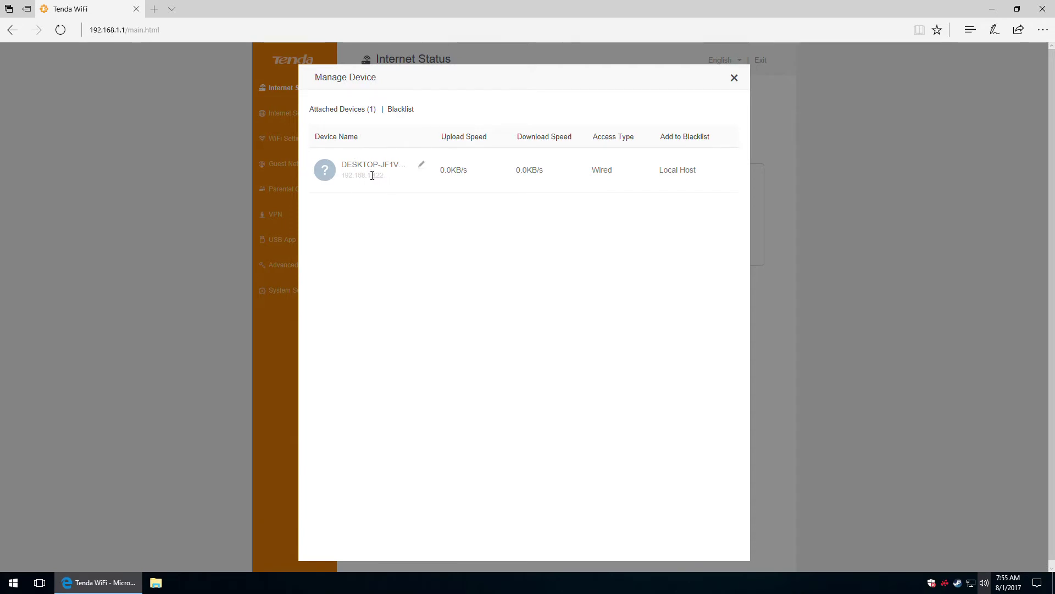
{"action": "left_click", "coordinate": [423, 166]}
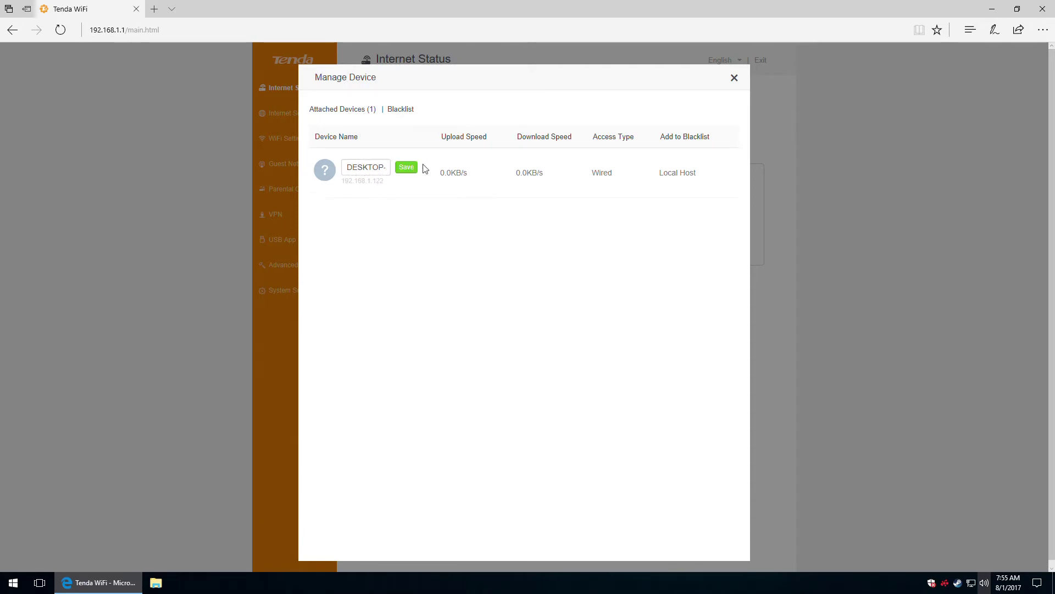
{"action": "left_click", "coordinate": [366, 169]}
{"action": "double_click", "coordinate": [359, 170]}
{"action": "type", "text": "Desktop"}
{"action": "left_click", "coordinate": [362, 167]}
{"action": "left_click", "coordinate": [408, 169]}
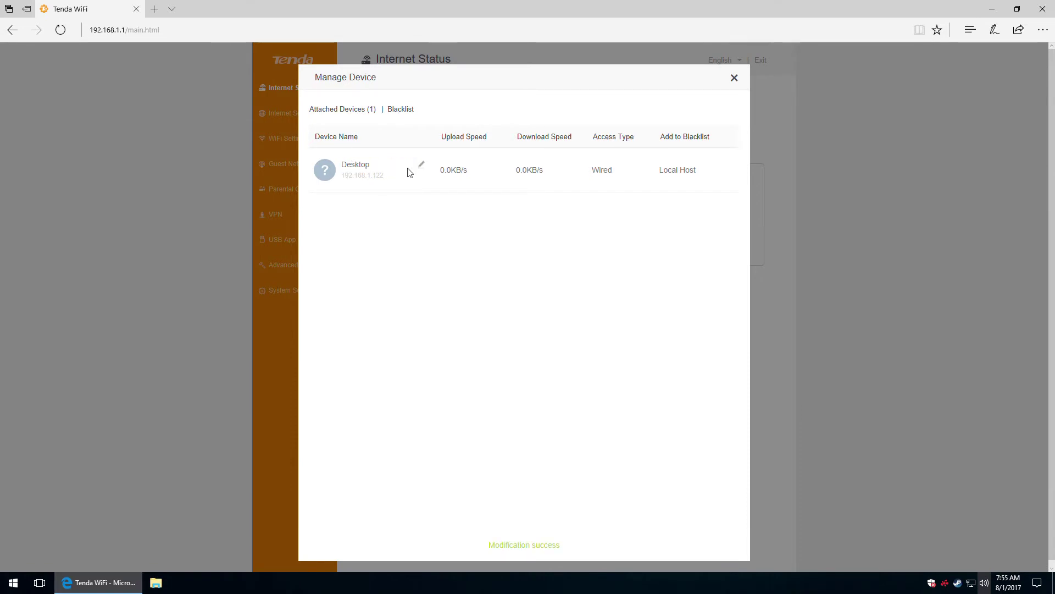
{"action": "left_click", "coordinate": [735, 77]}
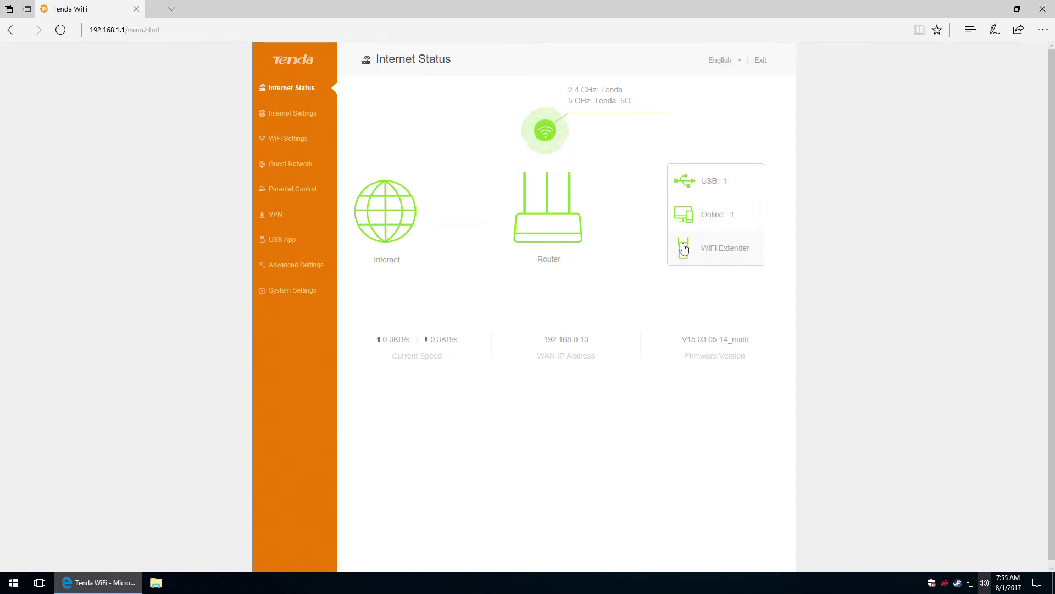
Open the WiFi Extender information showing coverage over a floor plan.
{"action": "left_click", "coordinate": [718, 250]}
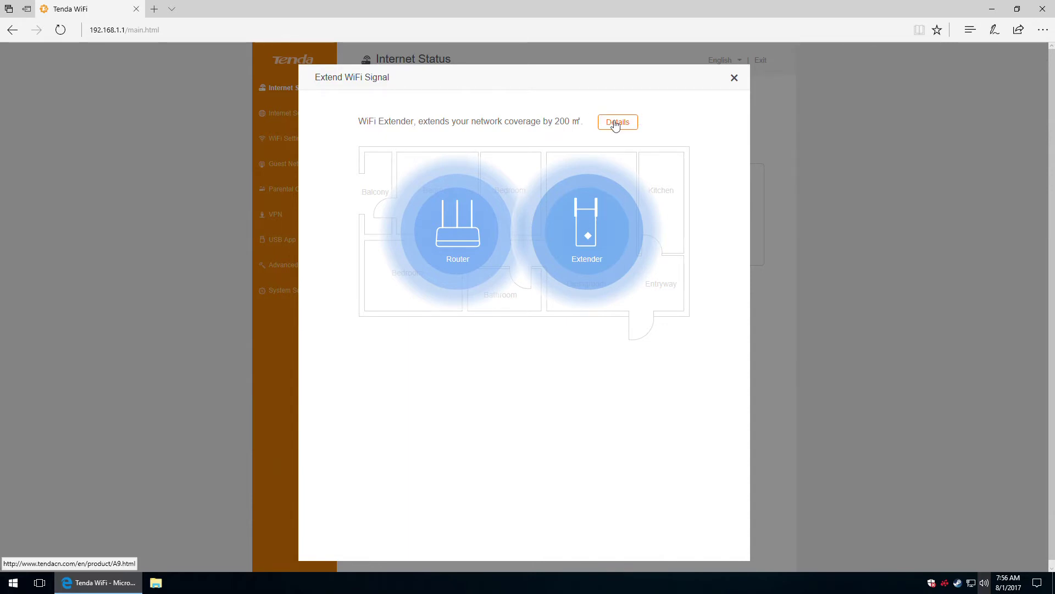
Open the A9 Wireless N300 Universal Range Extender product page via Details.
{"action": "left_click", "coordinate": [616, 124]}
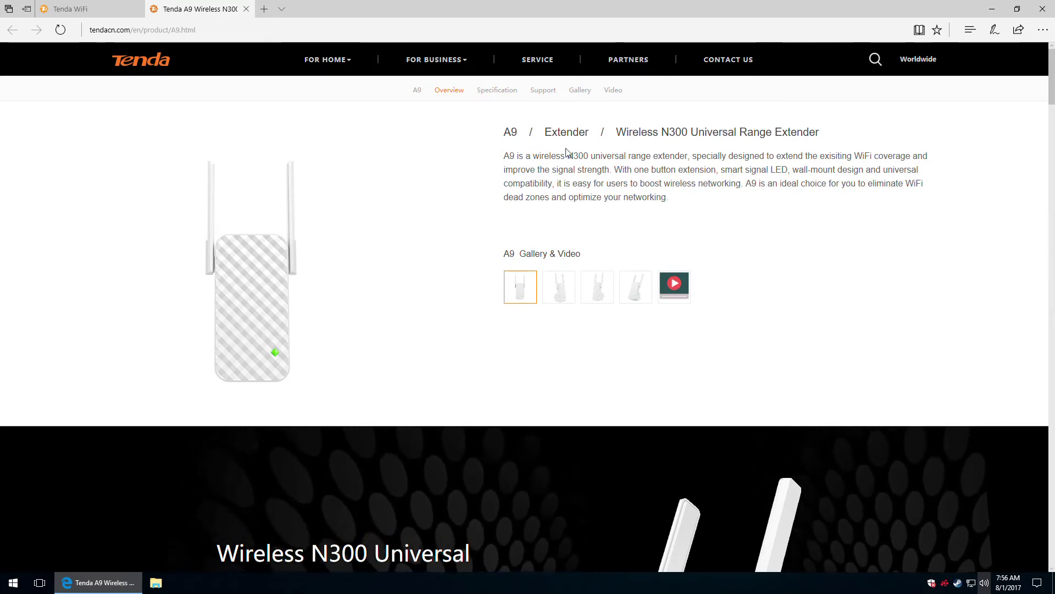
Close the extender product tab and dialog, then go to Internet Settings.
{"action": "left_click", "coordinate": [247, 10]}
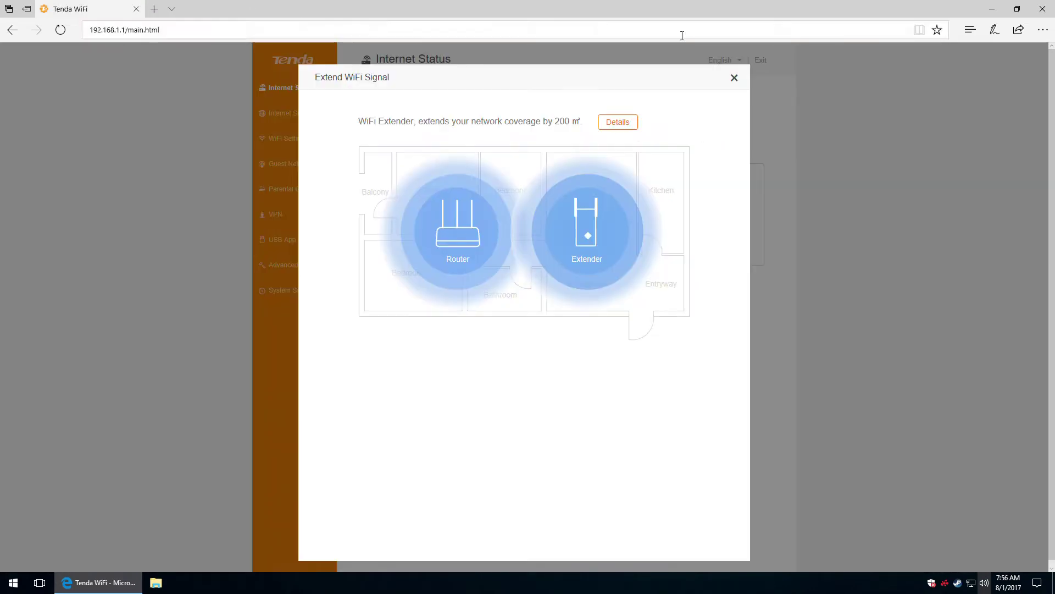
{"action": "left_click", "coordinate": [735, 79]}
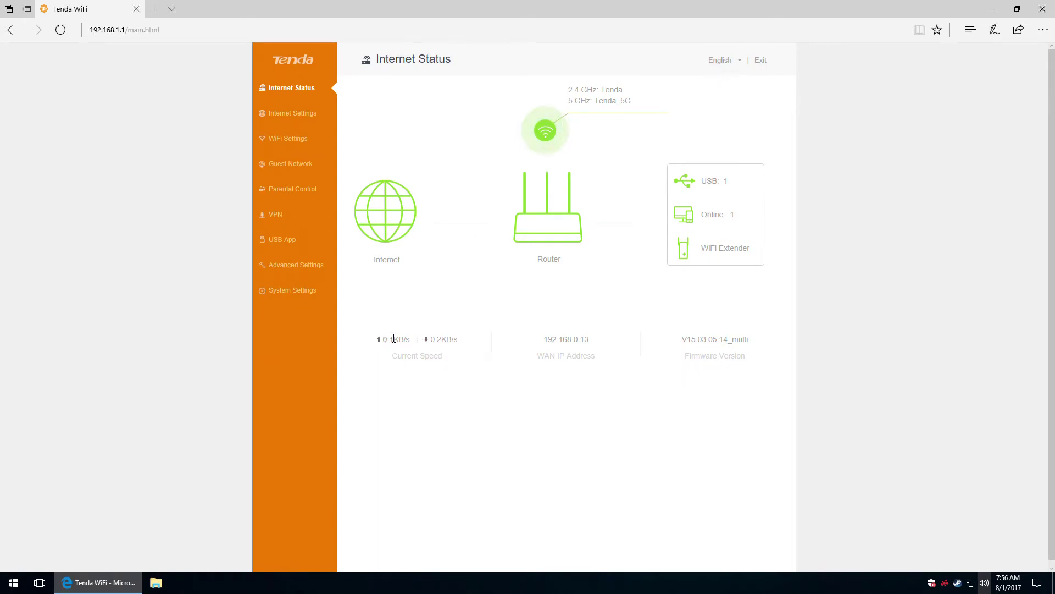
{"action": "left_click_drag", "start_coordinate": [389, 340], "coordinate": [416, 342]}
{"action": "left_click", "coordinate": [278, 116]}
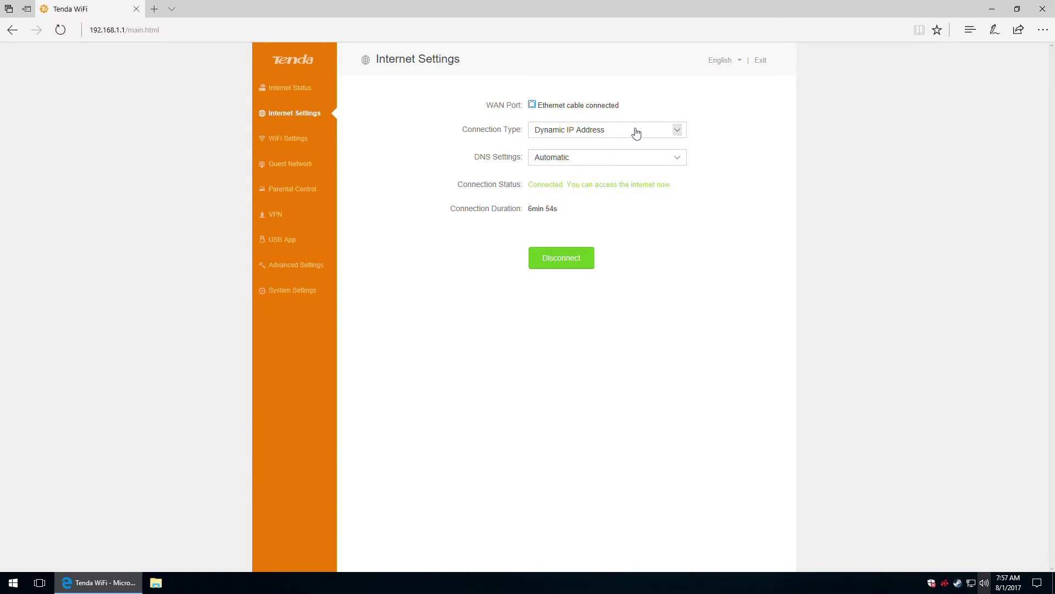
Try PPPoE and Static IP Address as connection type, then return to Dynamic IP Address.
{"action": "left_click", "coordinate": [672, 132]}
{"action": "left_click", "coordinate": [607, 121]}
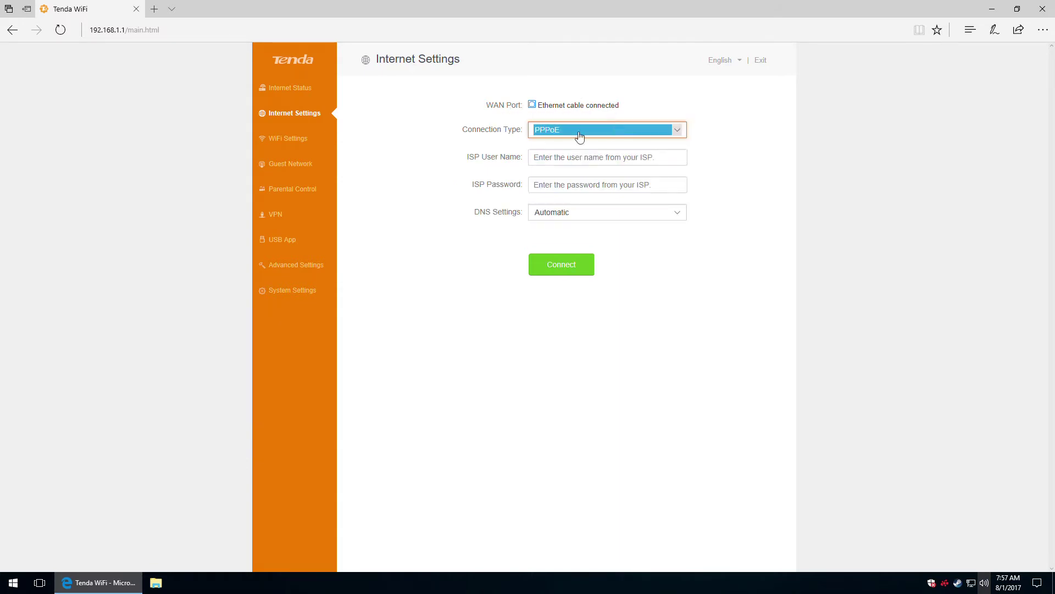
{"action": "left_click", "coordinate": [639, 132]}
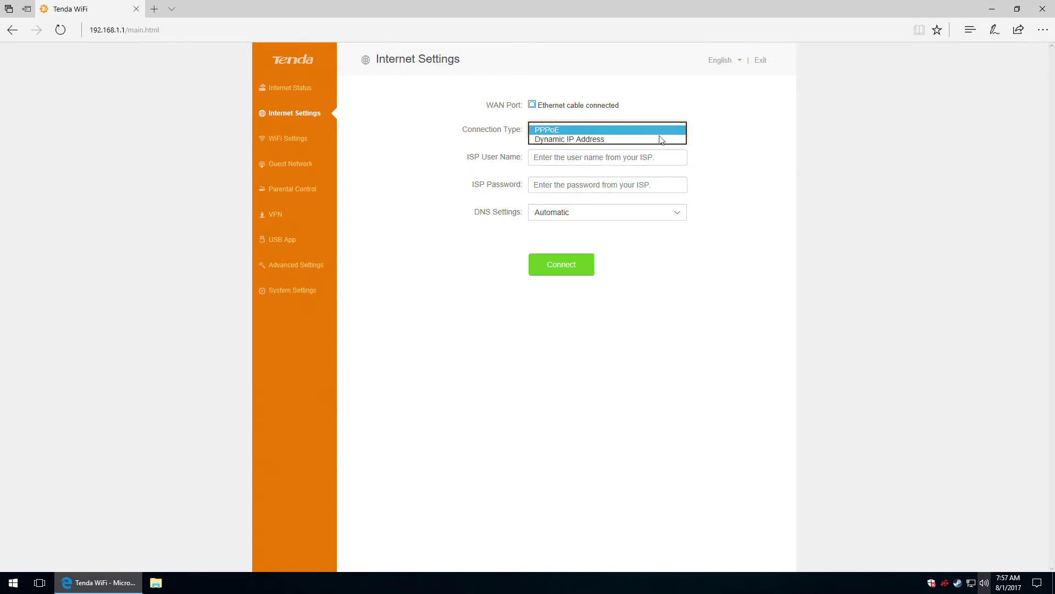
{"action": "left_click", "coordinate": [622, 144]}
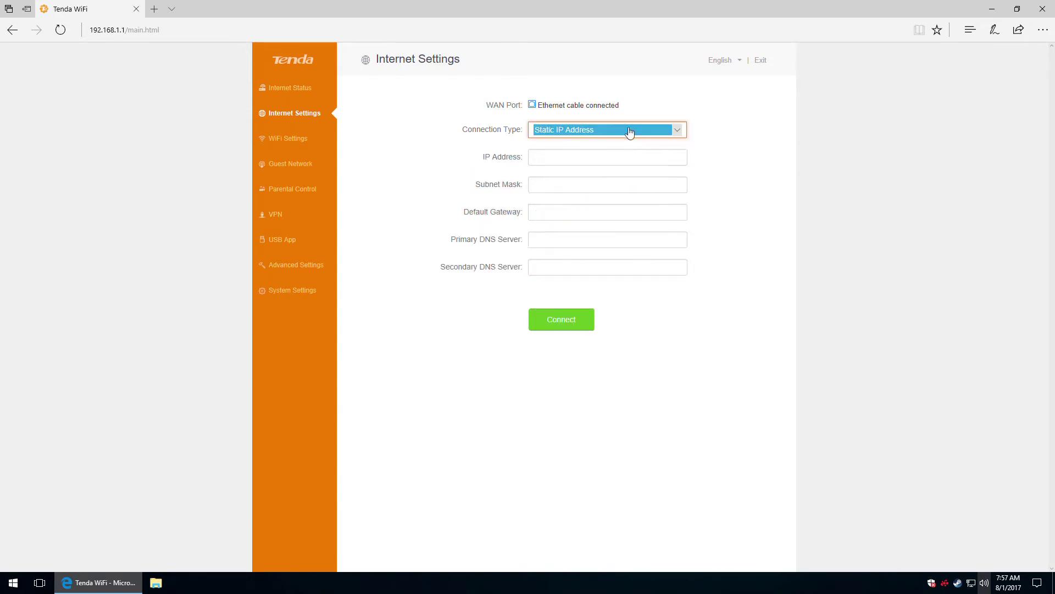
{"action": "left_click", "coordinate": [632, 133]}
{"action": "left_click", "coordinate": [604, 122]}
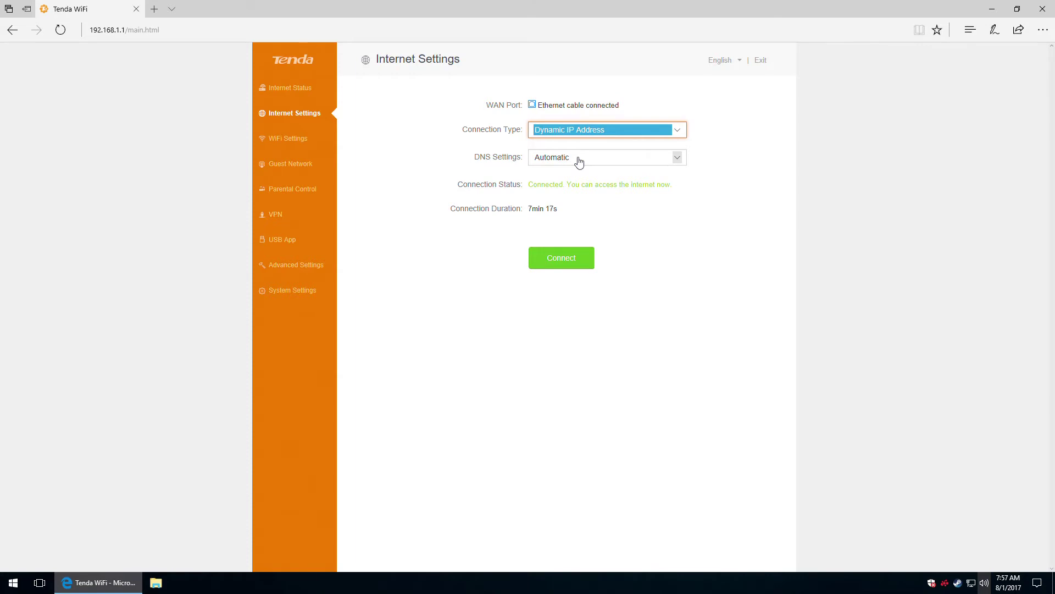
Set the DNS Settings back to Automatic after trying Manual.
{"action": "left_click", "coordinate": [626, 159]}
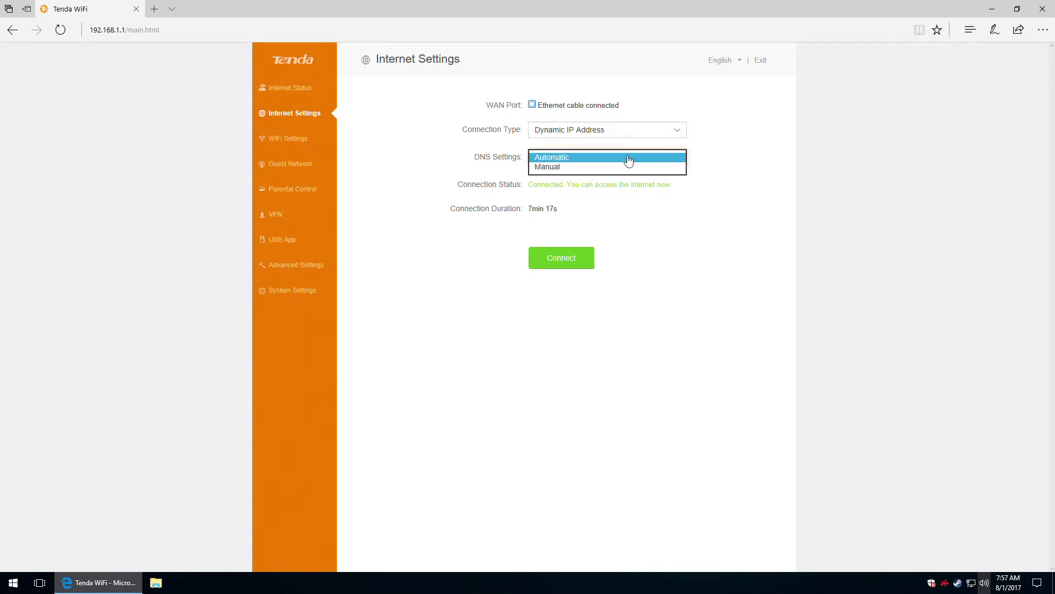
{"action": "left_click", "coordinate": [547, 167]}
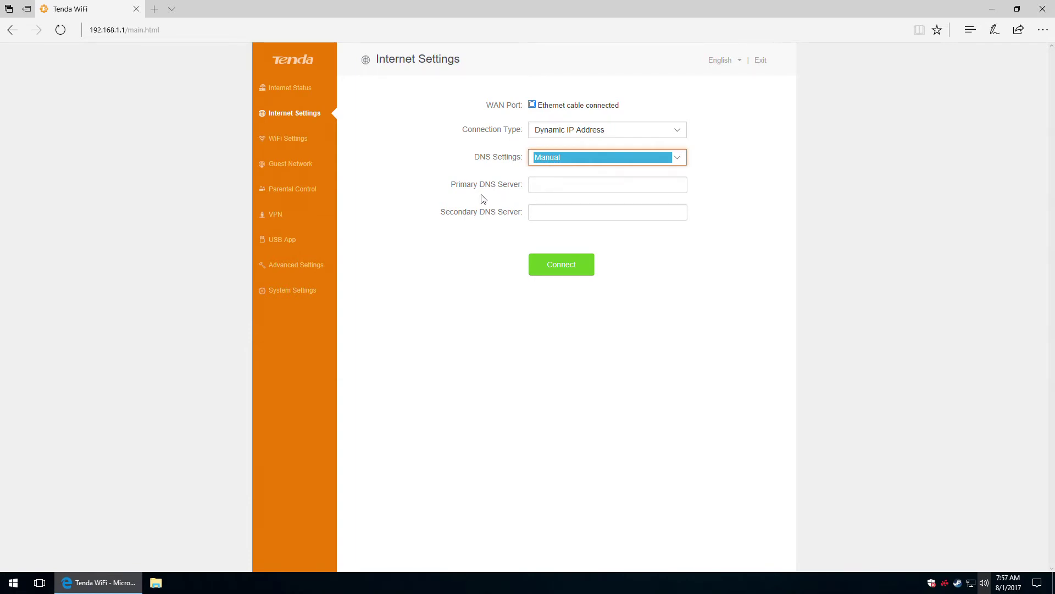
{"action": "left_click", "coordinate": [571, 159]}
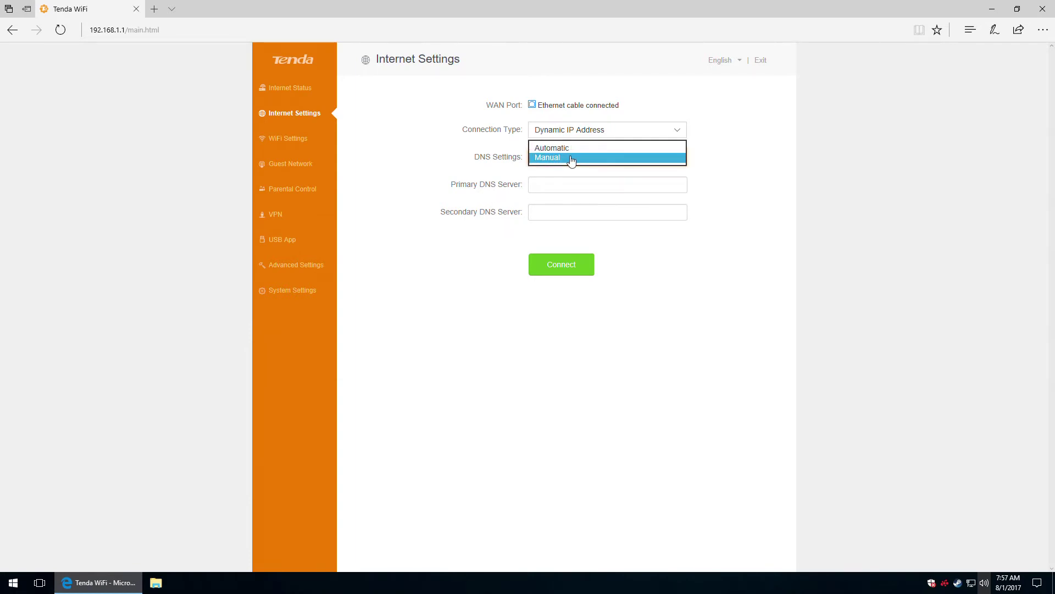
{"action": "left_click", "coordinate": [559, 149]}
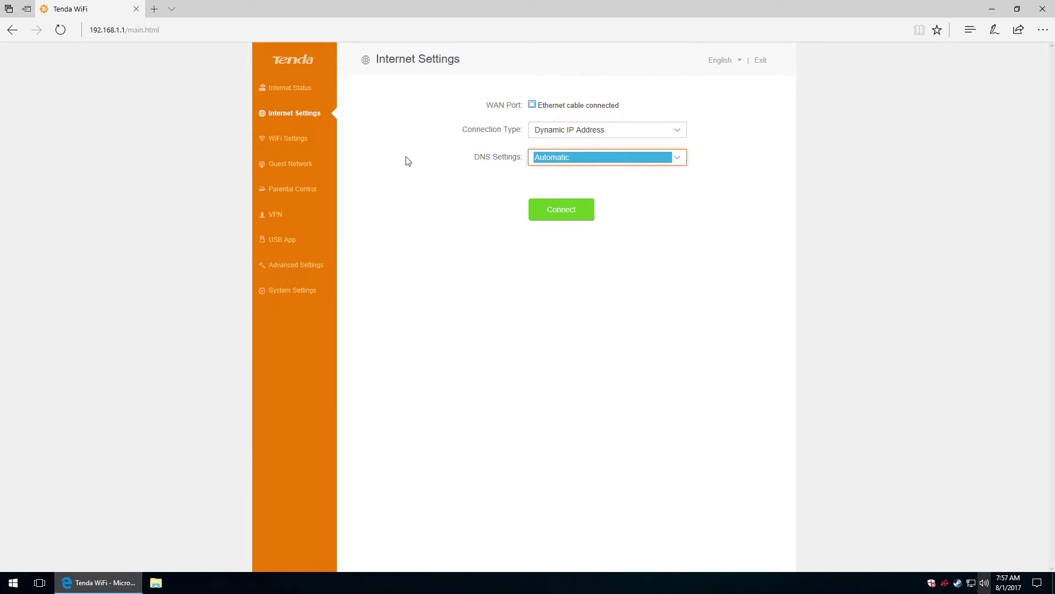
Reconnect the Dynamic IP connection with the updated settings until it reads Connected.
{"action": "left_click", "coordinate": [484, 197]}
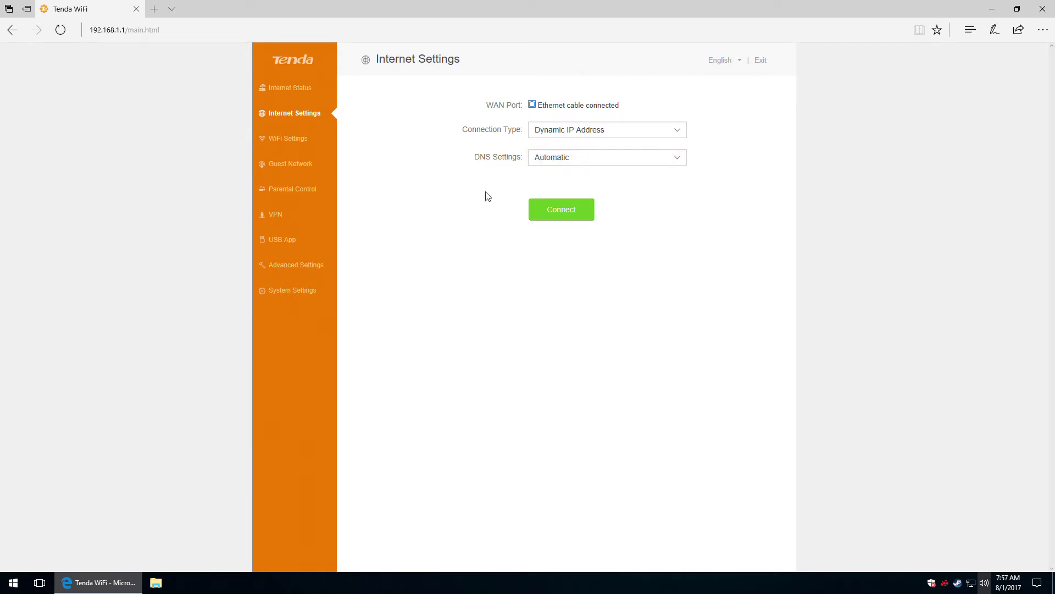
{"action": "left_click", "coordinate": [570, 216]}
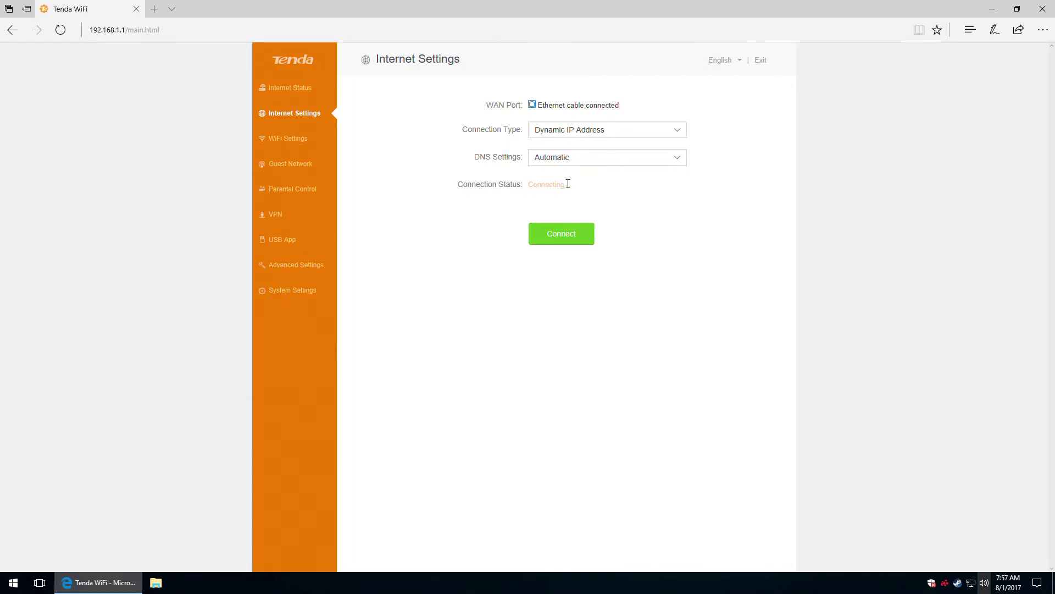
{"action": "left_click", "coordinate": [279, 143]}
{"action": "left_click", "coordinate": [288, 117]}
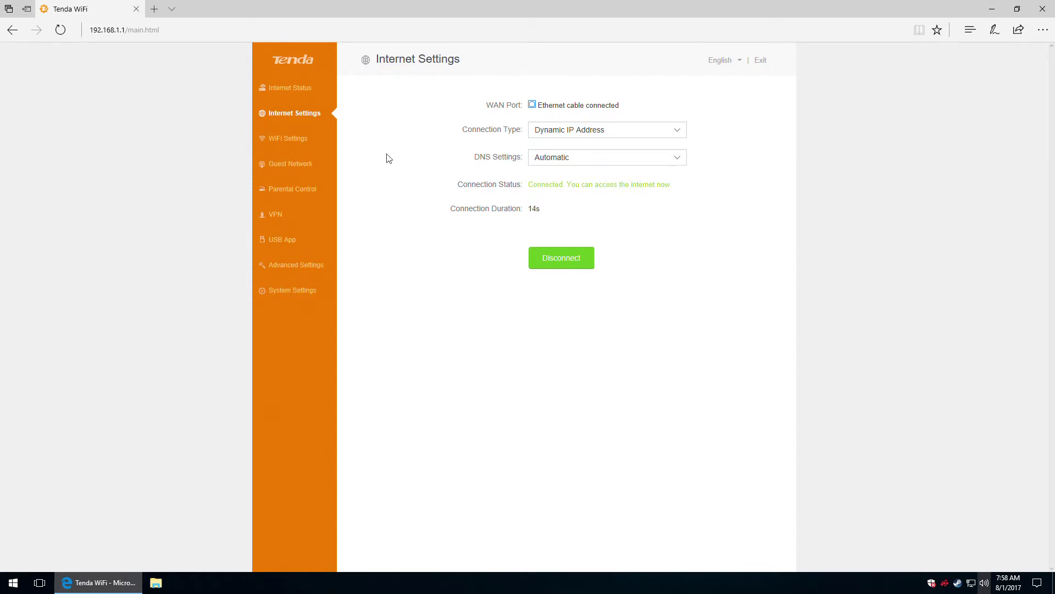
Open the WiFi Settings page and review the WiFi Name & Password settings.
{"action": "left_click", "coordinate": [280, 139]}
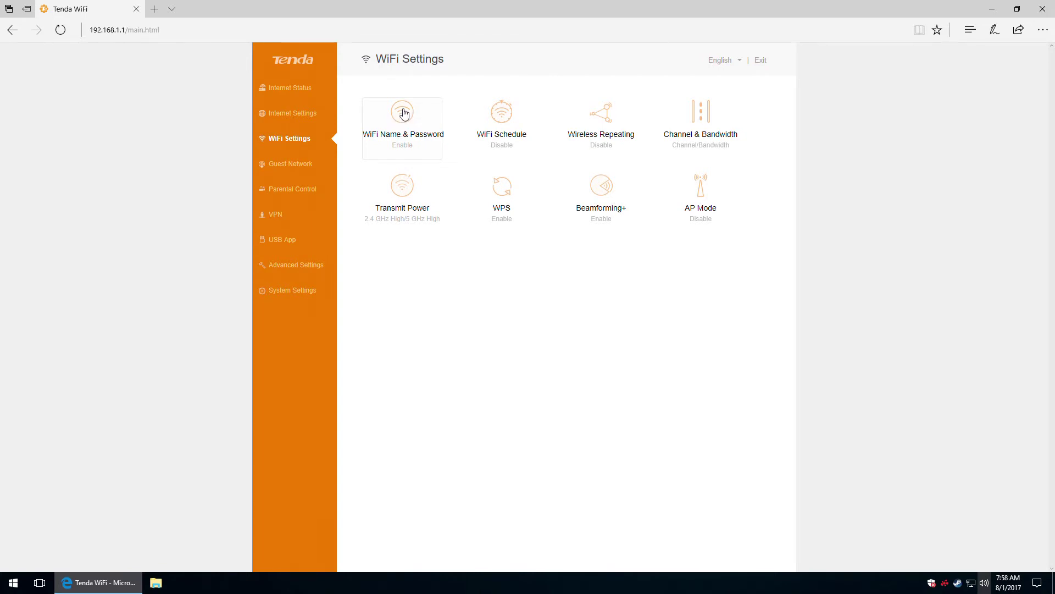
{"action": "left_click", "coordinate": [401, 110]}
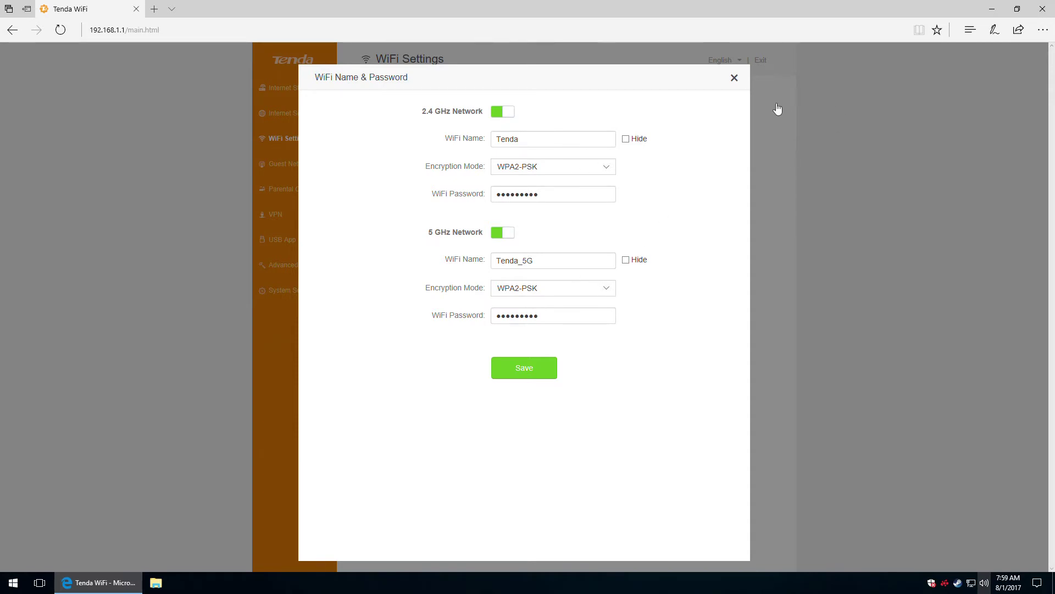
{"action": "left_click", "coordinate": [734, 77]}
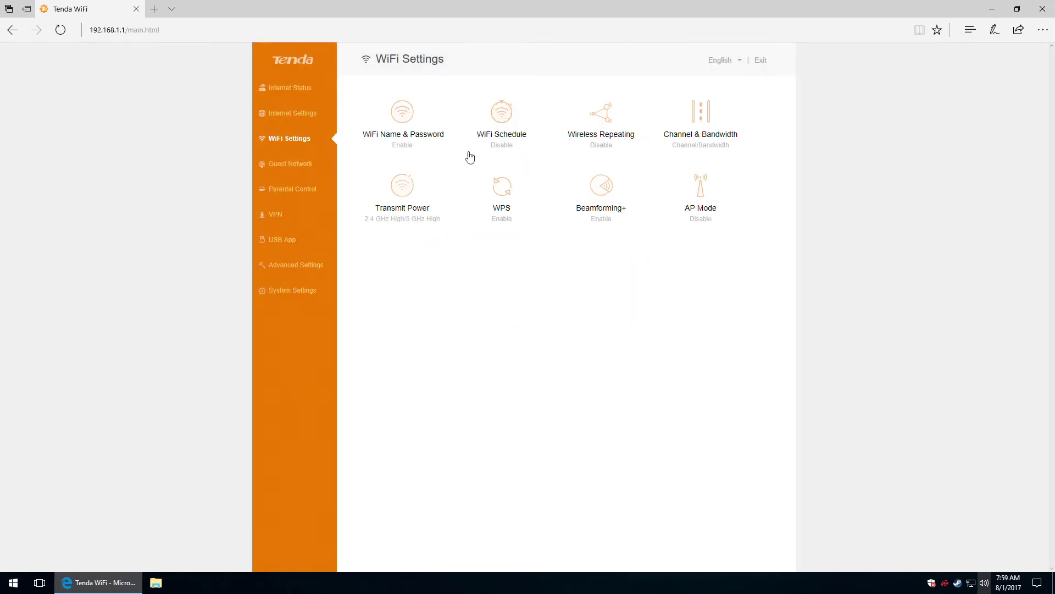
Turn WiFi Schedule on to view its day options, then save it disabled.
{"action": "left_click", "coordinate": [500, 118]}
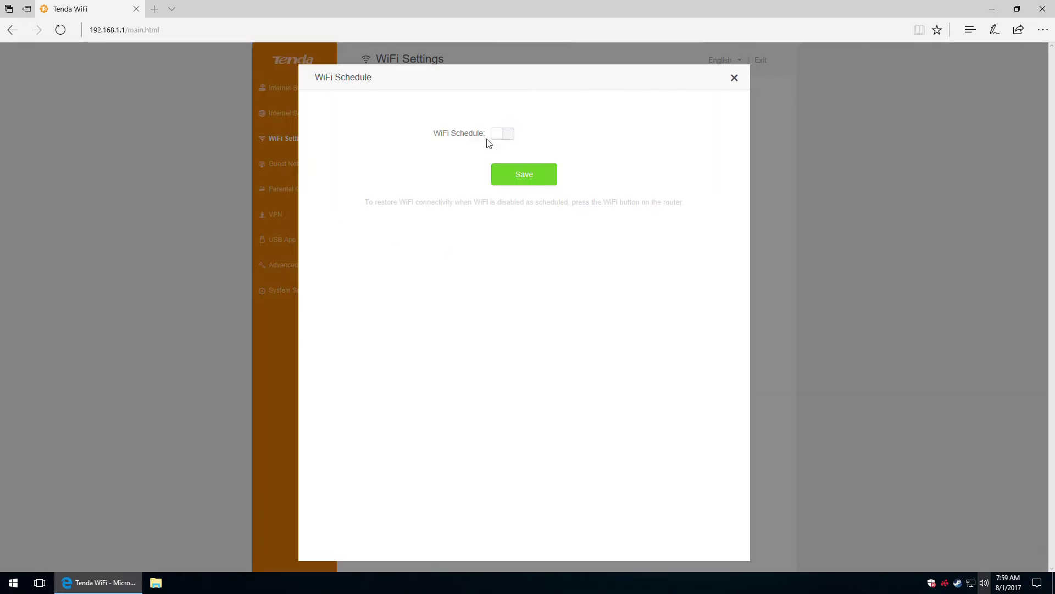
{"action": "left_click", "coordinate": [501, 134]}
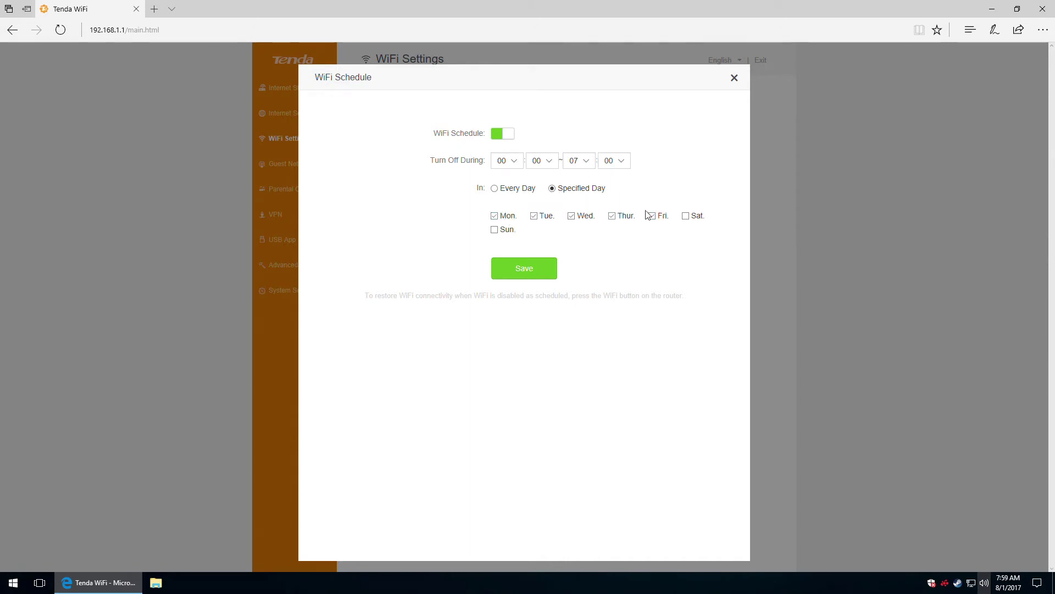
{"action": "left_click", "coordinate": [495, 189]}
{"action": "left_click", "coordinate": [503, 138]}
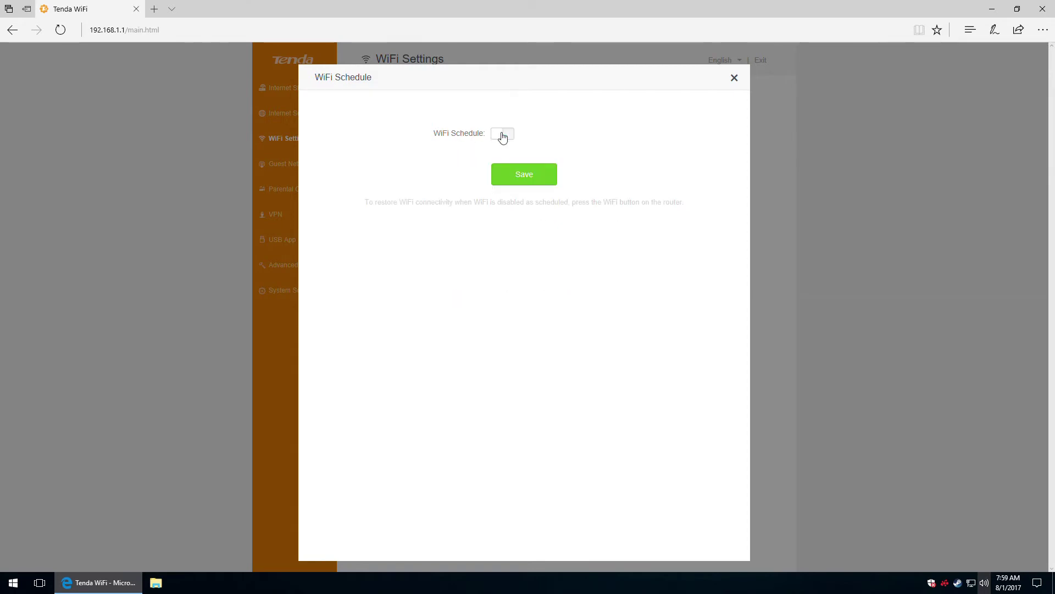
{"action": "left_click", "coordinate": [525, 175]}
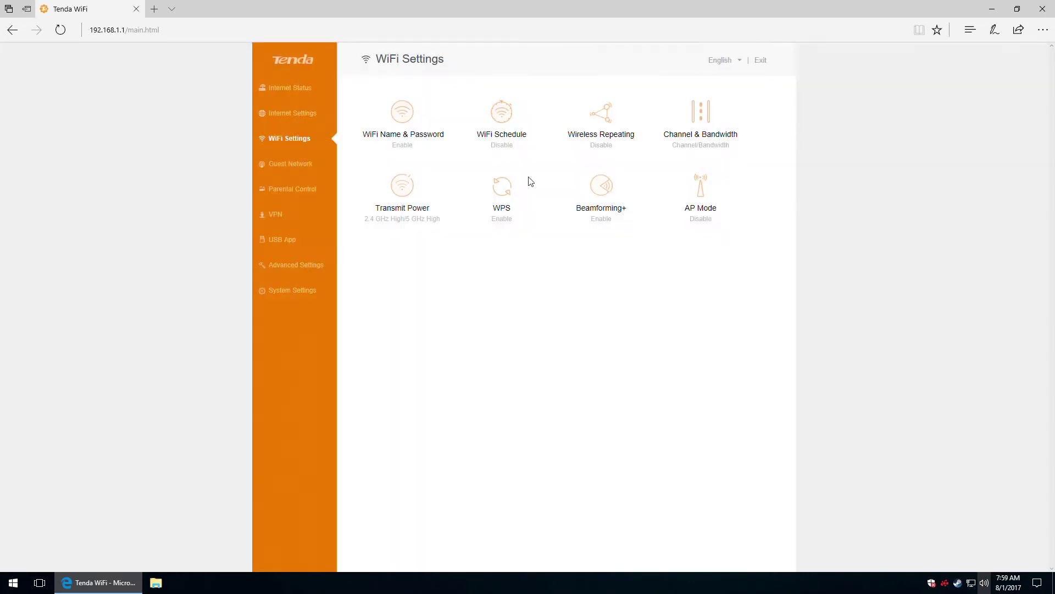
{"action": "left_click", "coordinate": [611, 119]}
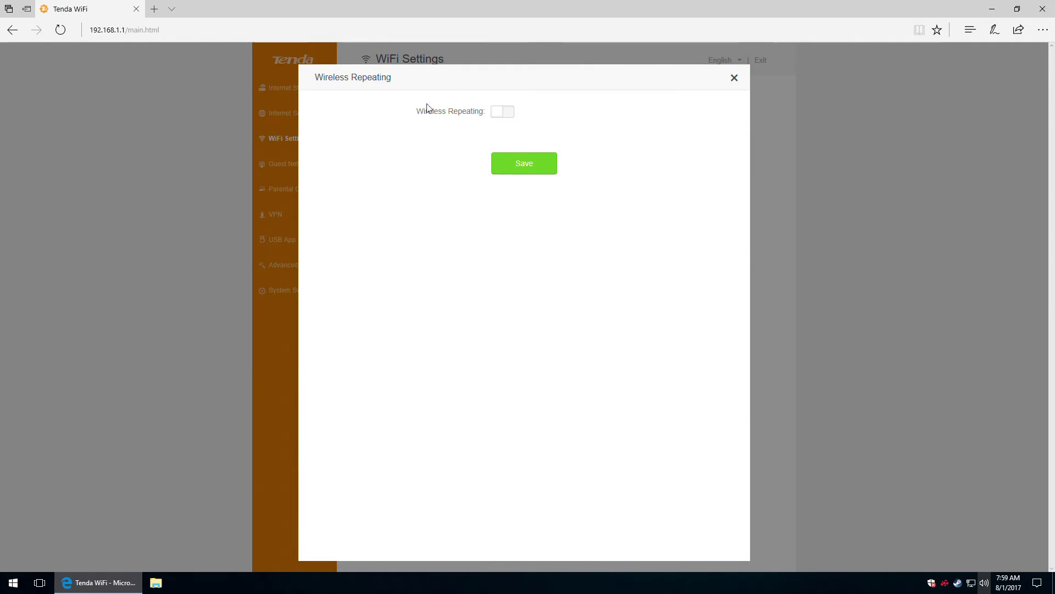
{"action": "left_click", "coordinate": [503, 112]}
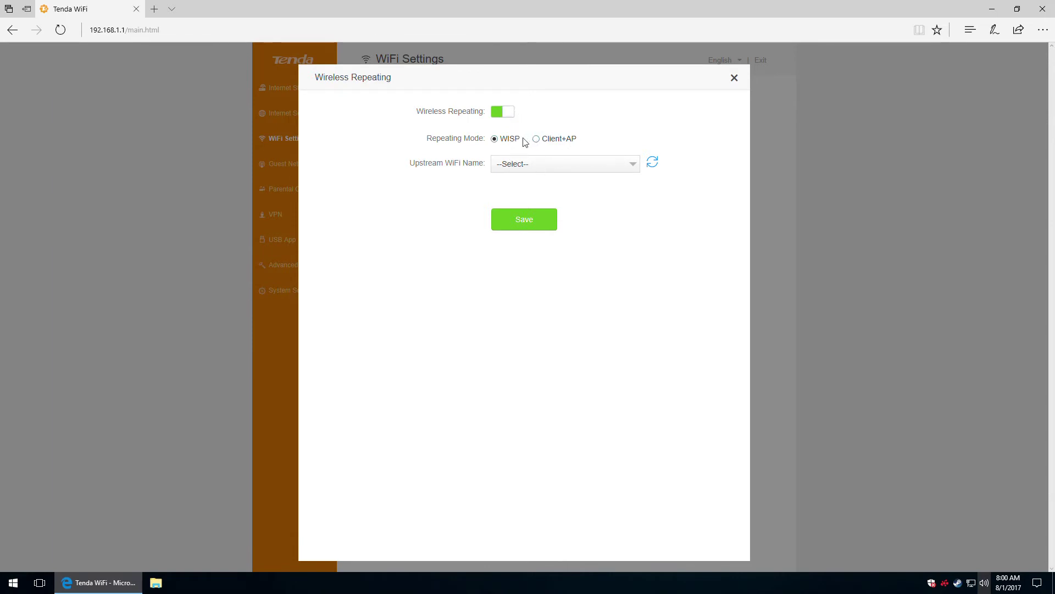
{"action": "left_click", "coordinate": [631, 165]}
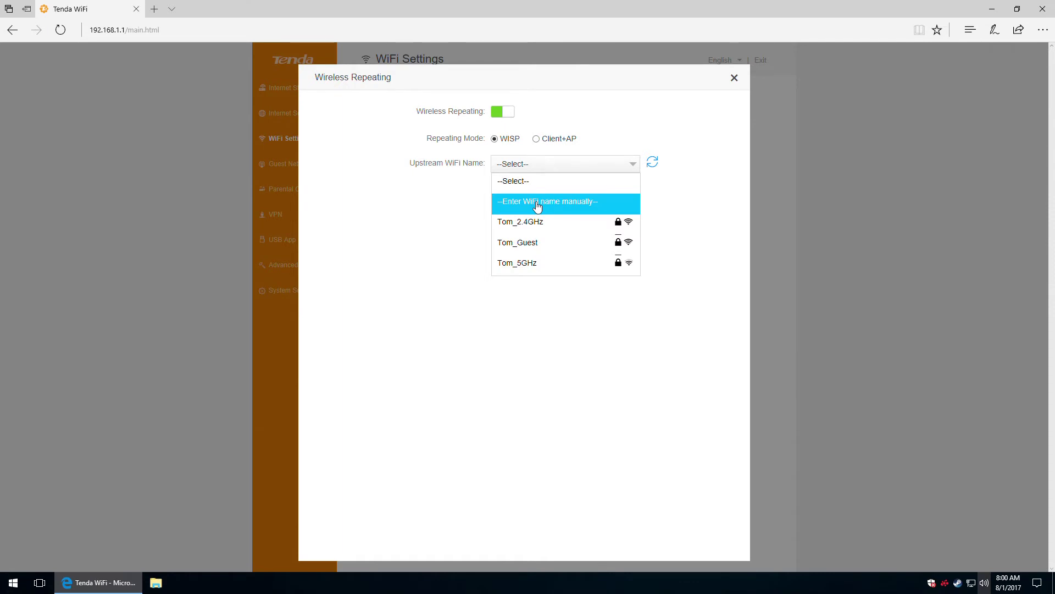
{"action": "left_click", "coordinate": [575, 162]}
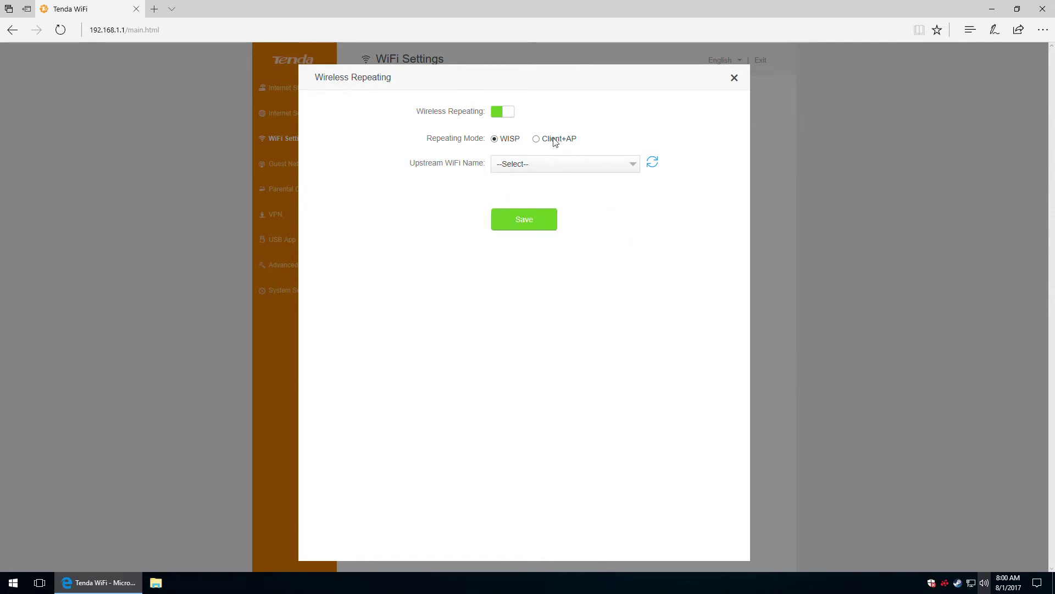
{"action": "left_click", "coordinate": [499, 113]}
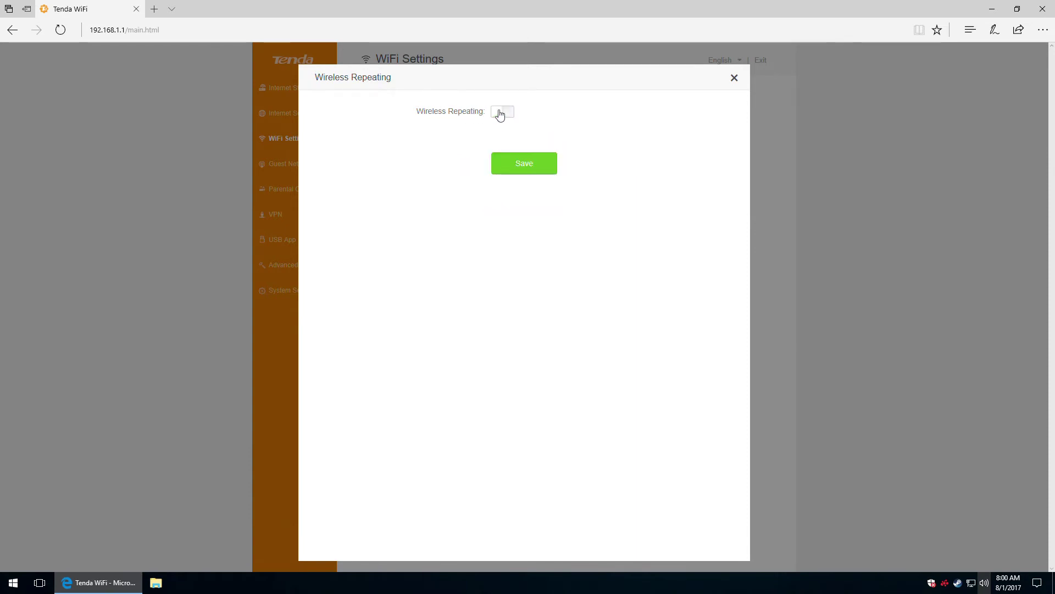
{"action": "left_click", "coordinate": [735, 78]}
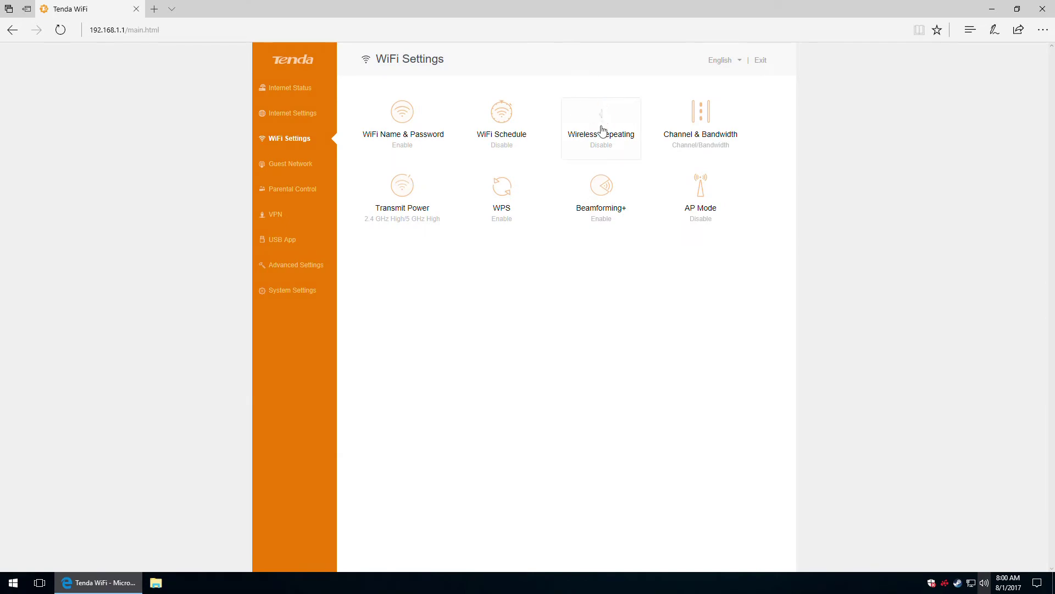
Open Channel & Bandwidth, keeping 2.4 GHz on 11b/g/n mixed and 5 GHz on 11a/n/ac mixed.
{"action": "left_click", "coordinate": [707, 113]}
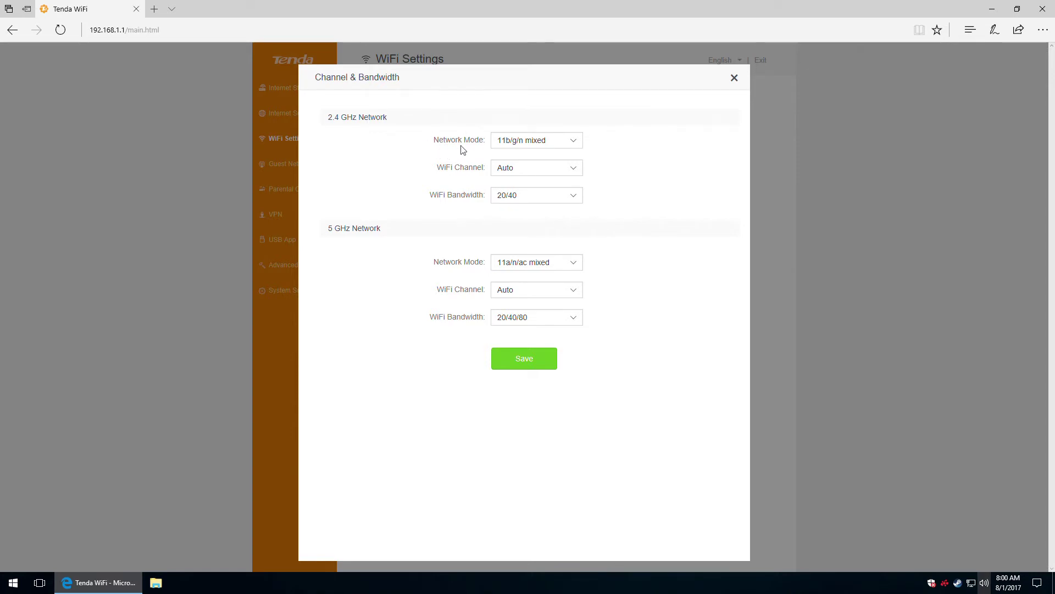
{"action": "left_click", "coordinate": [557, 142]}
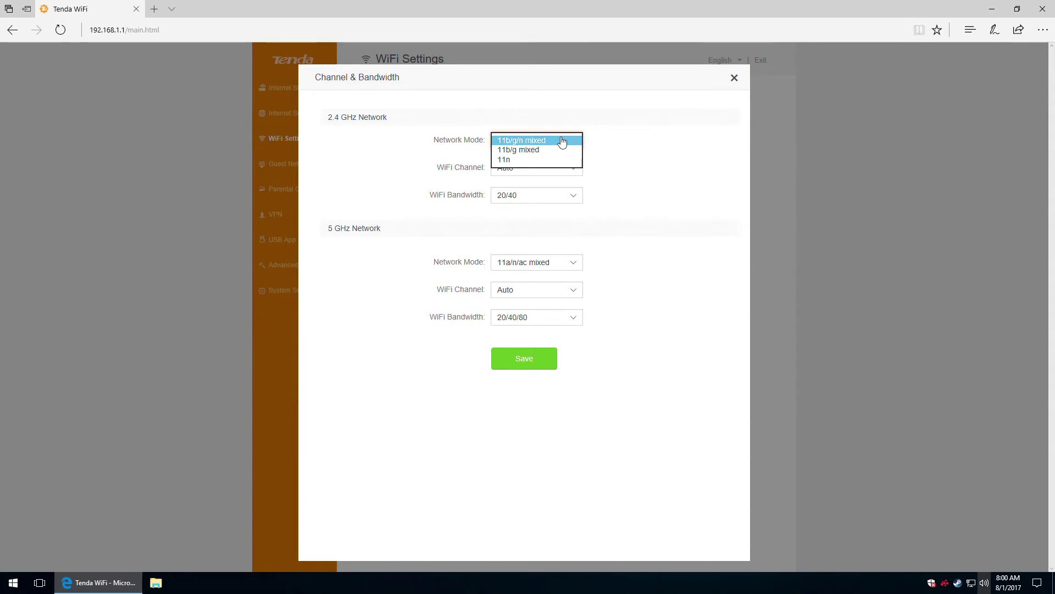
{"action": "left_click", "coordinate": [605, 156]}
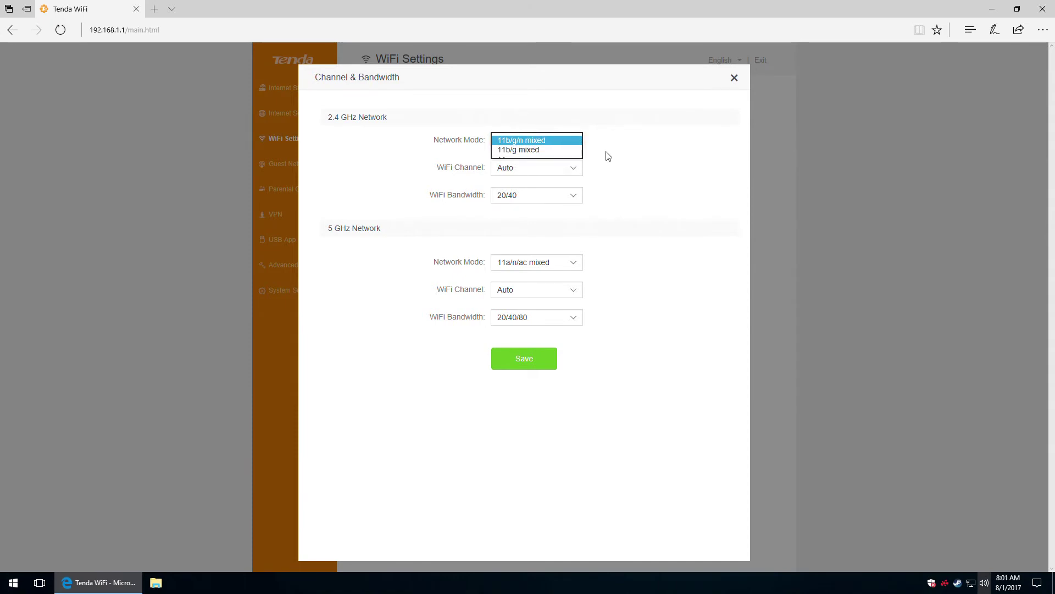
{"action": "left_click", "coordinate": [537, 264]}
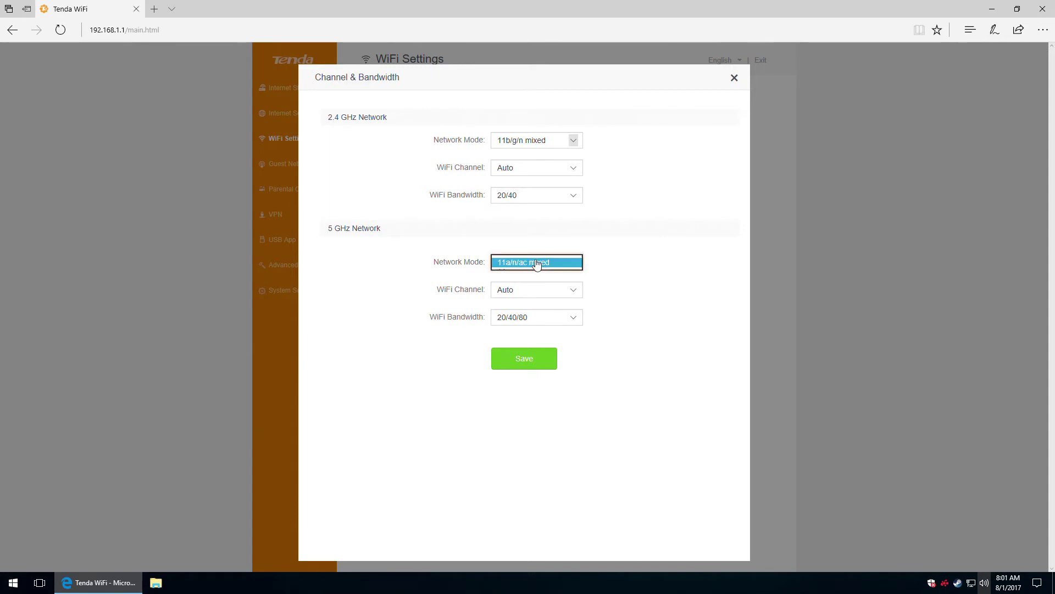
{"action": "left_click", "coordinate": [615, 214]}
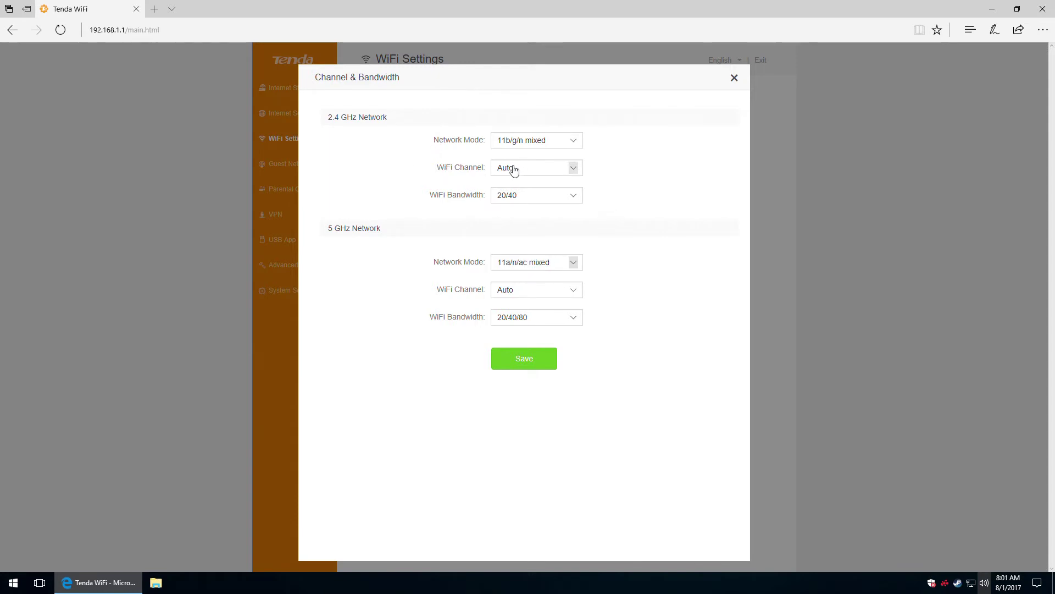
Review the channel choices for both bands, leaving both on Auto.
{"action": "left_click", "coordinate": [548, 169]}
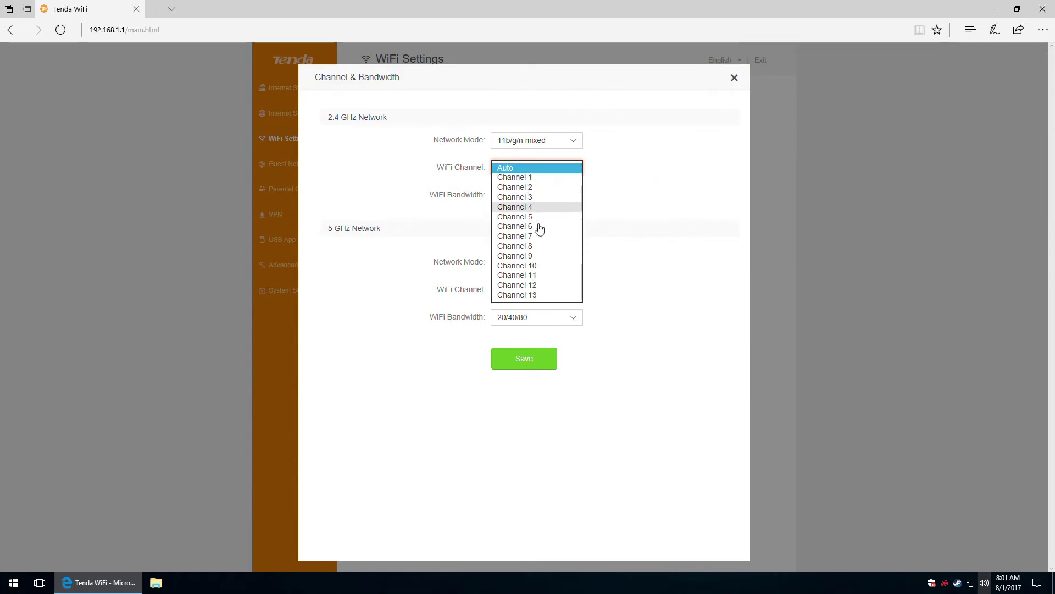
{"action": "left_click", "coordinate": [652, 186]}
{"action": "left_click", "coordinate": [535, 291]}
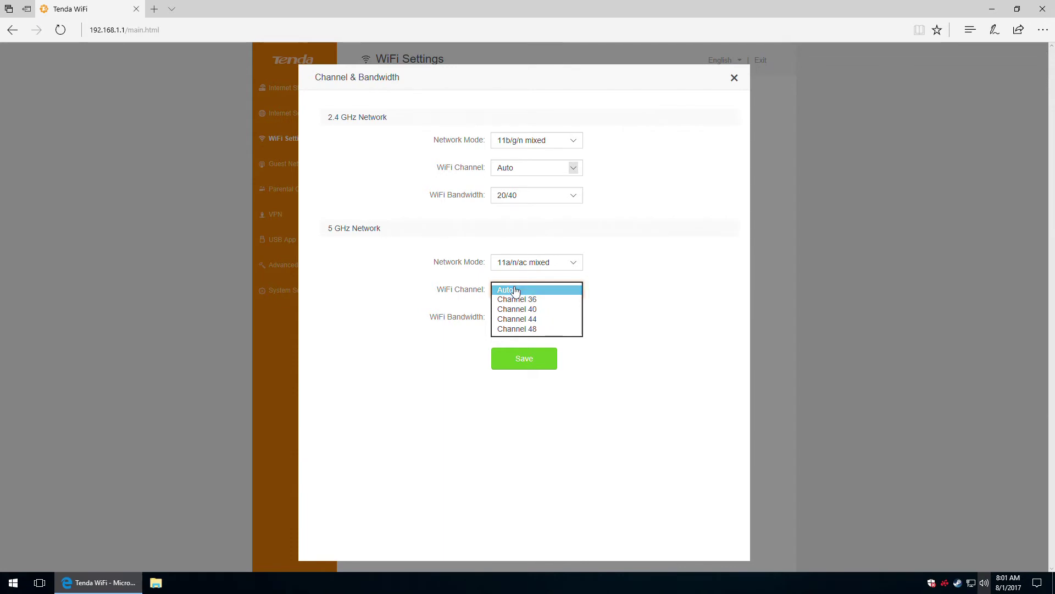
{"action": "left_click", "coordinate": [627, 283]}
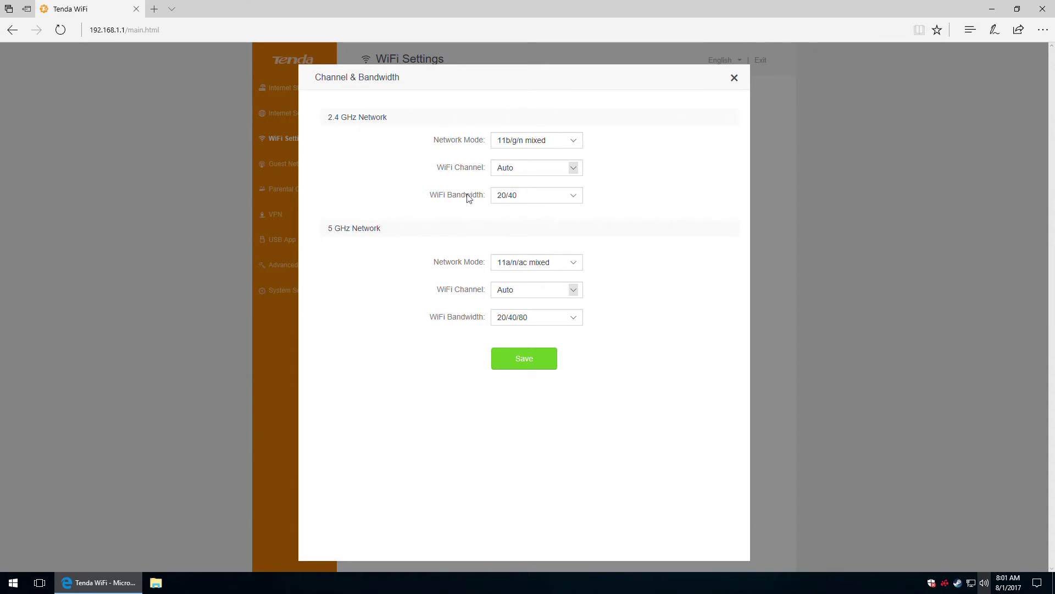
{"action": "left_click", "coordinate": [569, 196]}
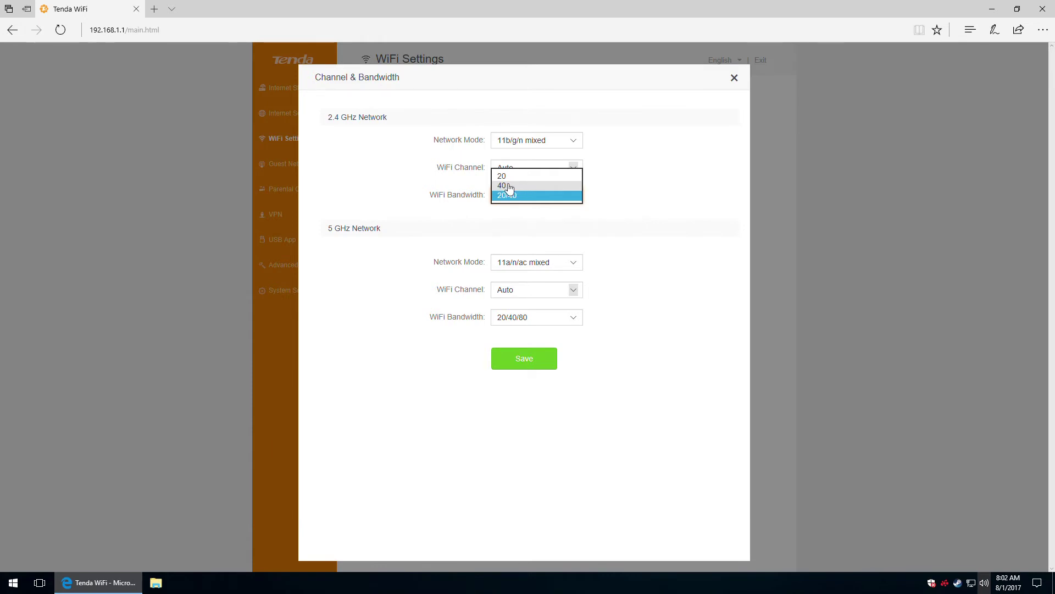
Set 2.4 GHz bandwidth to 40 and 5 GHz bandwidth to 80, and save.
{"action": "left_click", "coordinate": [506, 187]}
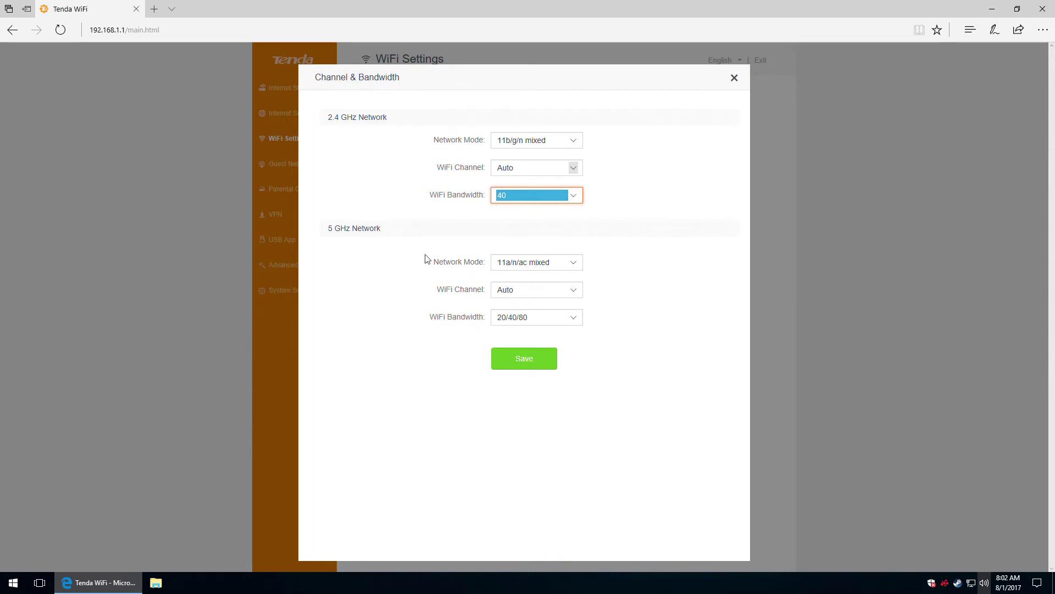
{"action": "left_click", "coordinate": [550, 319]}
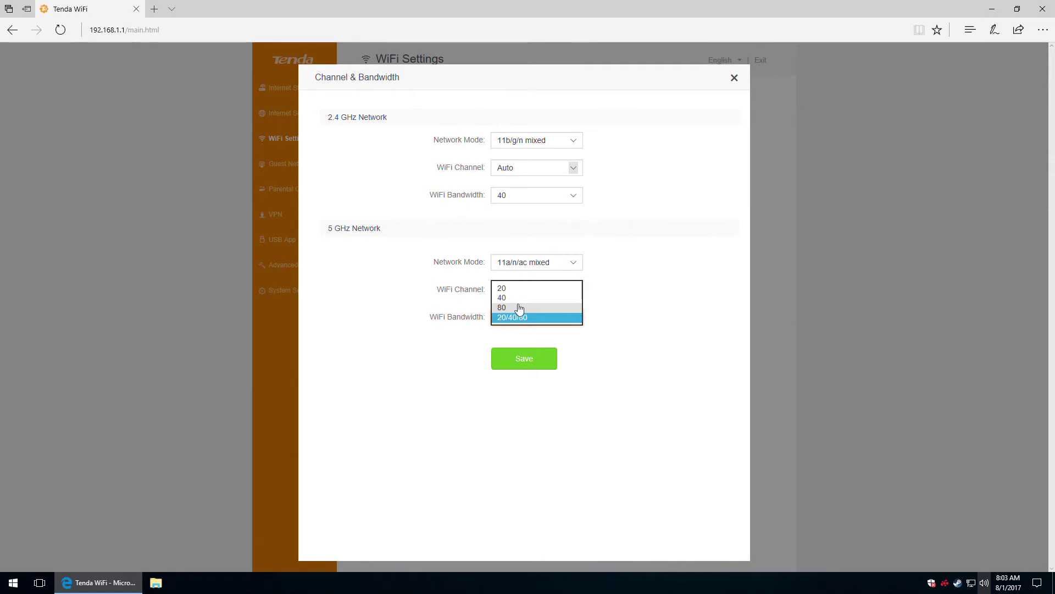
{"action": "left_click", "coordinate": [506, 308]}
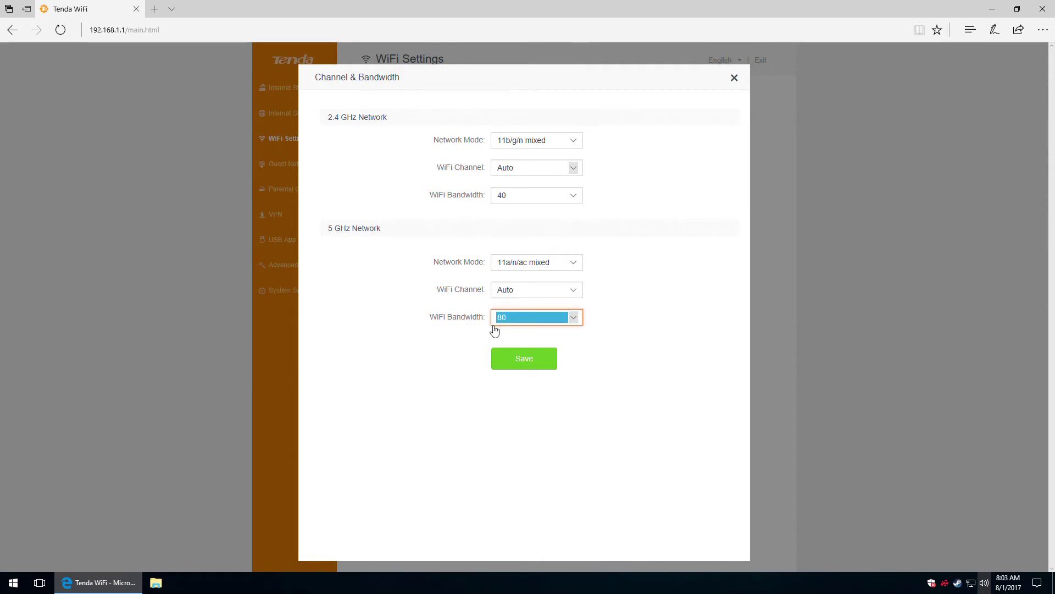
{"action": "left_click", "coordinate": [523, 361]}
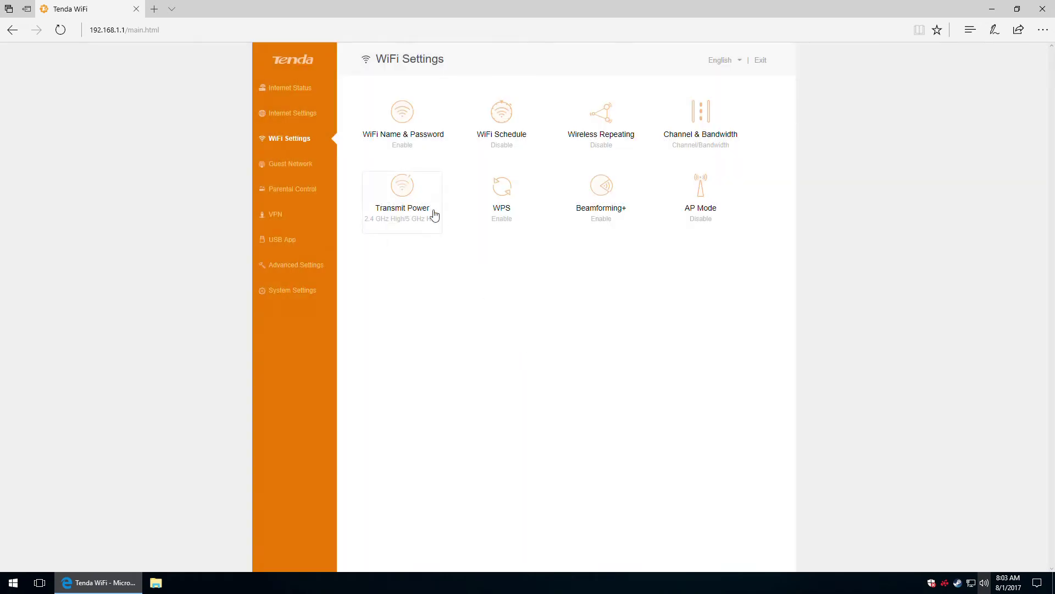
Try Low, Medium and High transmit power per band, then save both on High.
{"action": "left_click", "coordinate": [404, 195]}
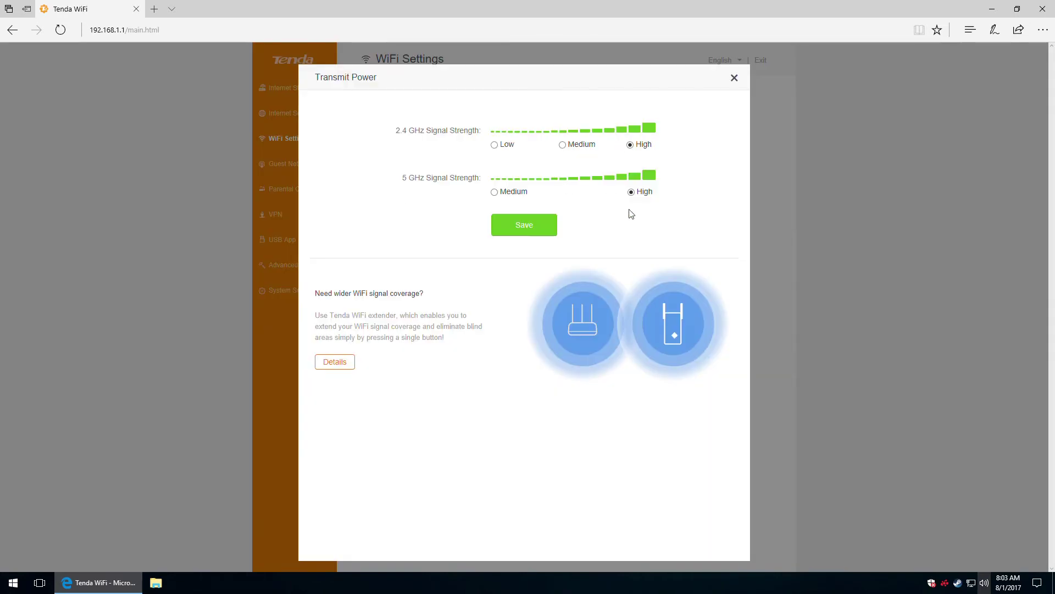
{"action": "left_click", "coordinate": [562, 145]}
{"action": "left_click", "coordinate": [495, 146]}
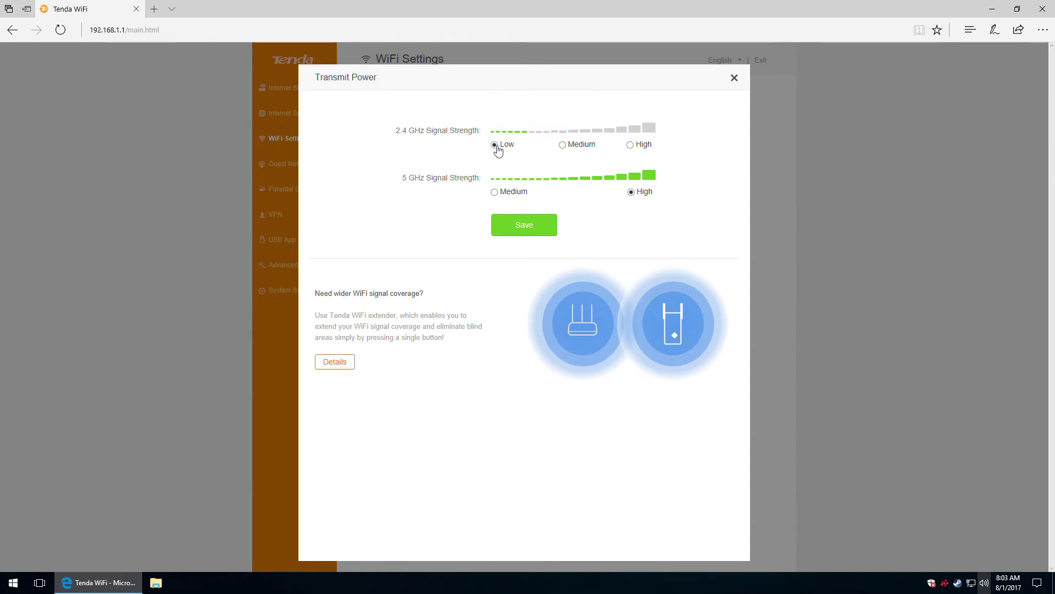
{"action": "left_click", "coordinate": [632, 146]}
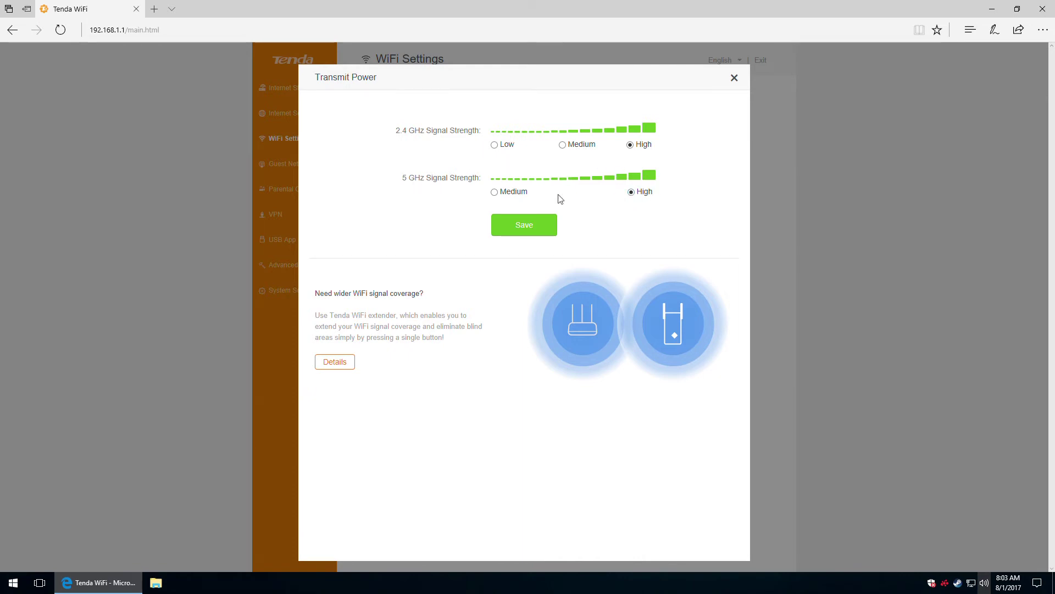
{"action": "left_click", "coordinate": [499, 193]}
{"action": "left_click", "coordinate": [632, 194]}
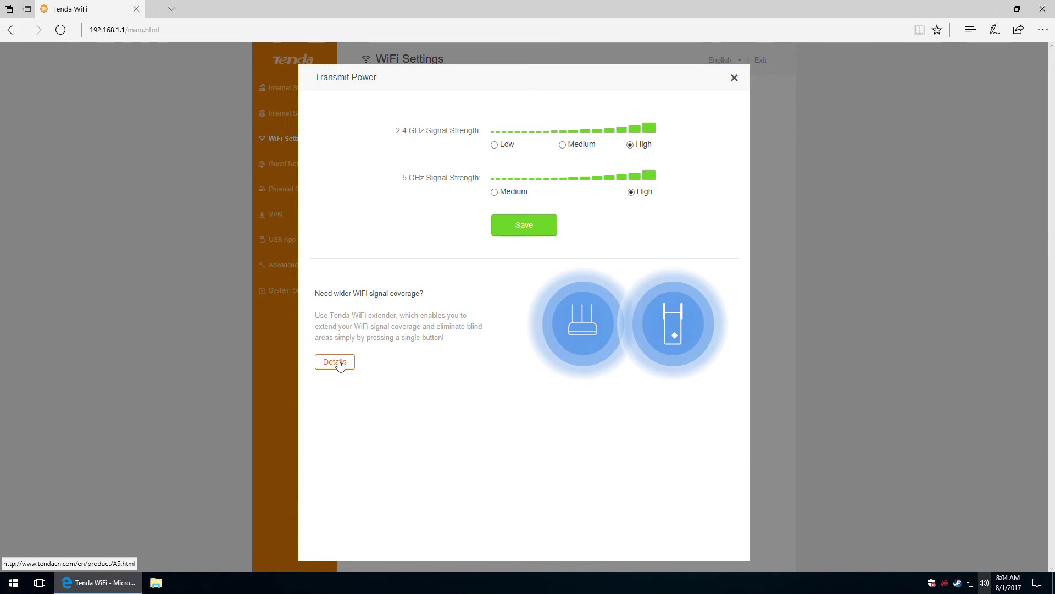
{"action": "left_click", "coordinate": [525, 225]}
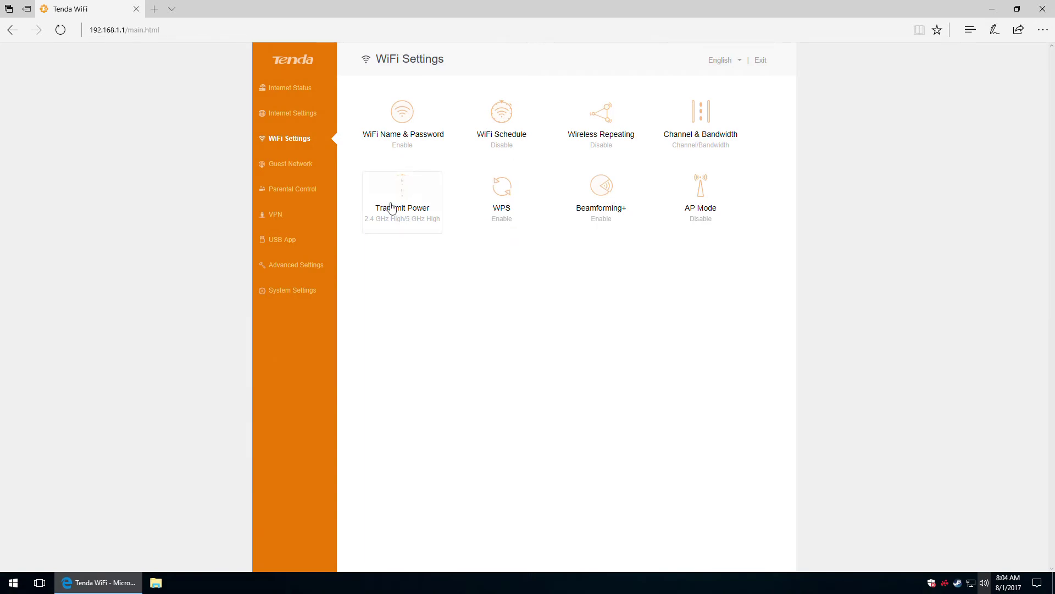
Switch WPS off in its settings and close the dialog.
{"action": "left_click", "coordinate": [504, 191]}
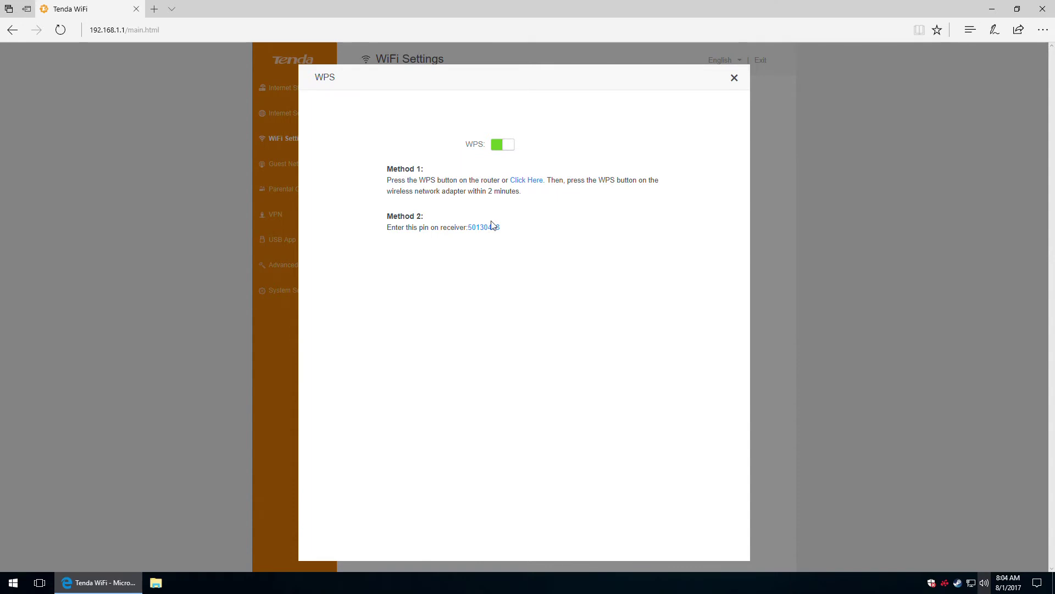
{"action": "left_click", "coordinate": [499, 146]}
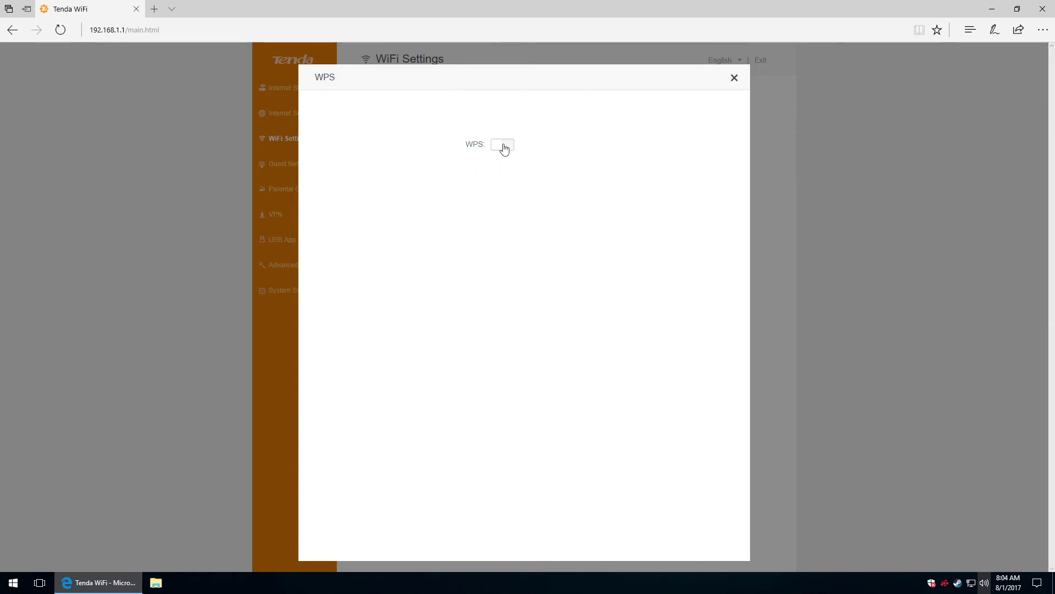
{"action": "left_click", "coordinate": [735, 78]}
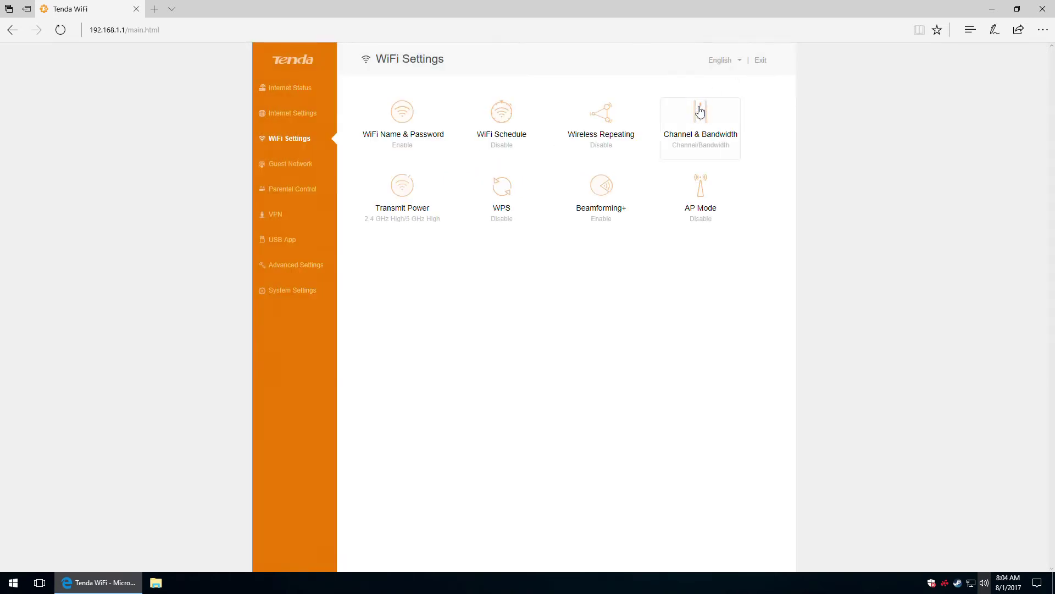
{"action": "left_click", "coordinate": [607, 199]}
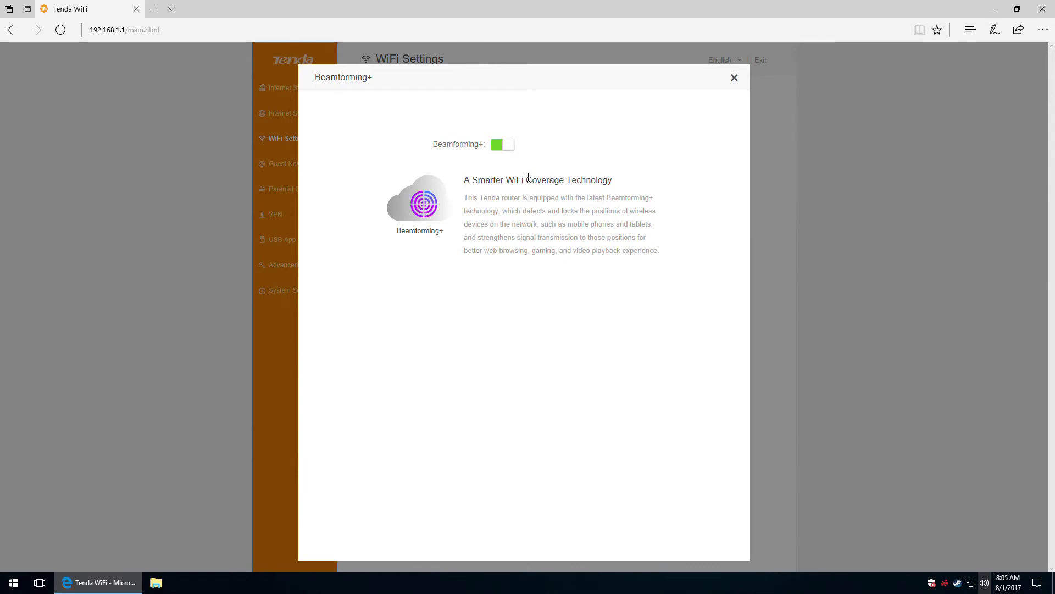
{"action": "left_click", "coordinate": [735, 79]}
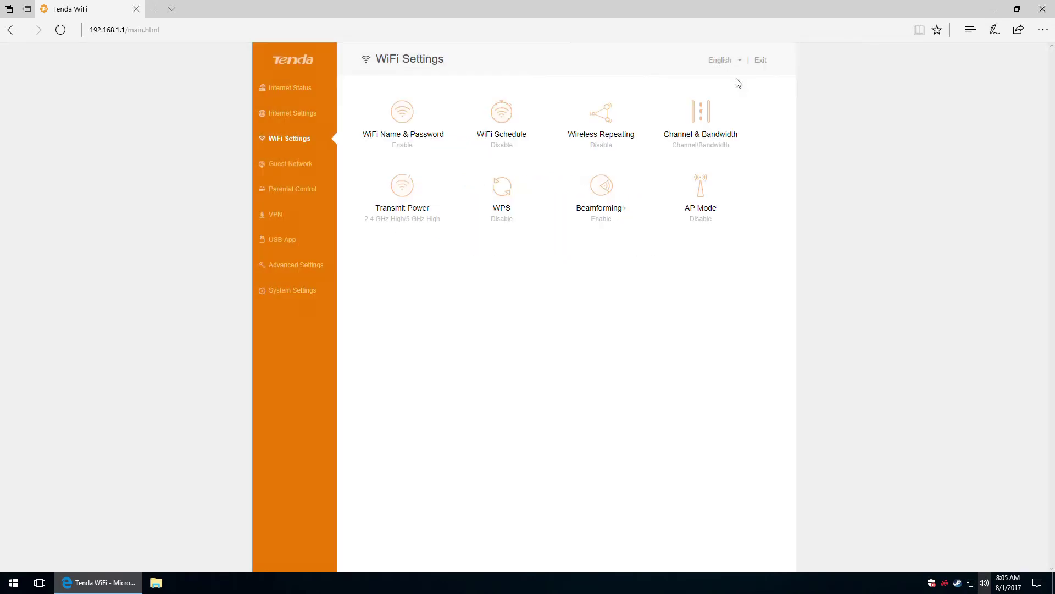
{"action": "left_click", "coordinate": [694, 188]}
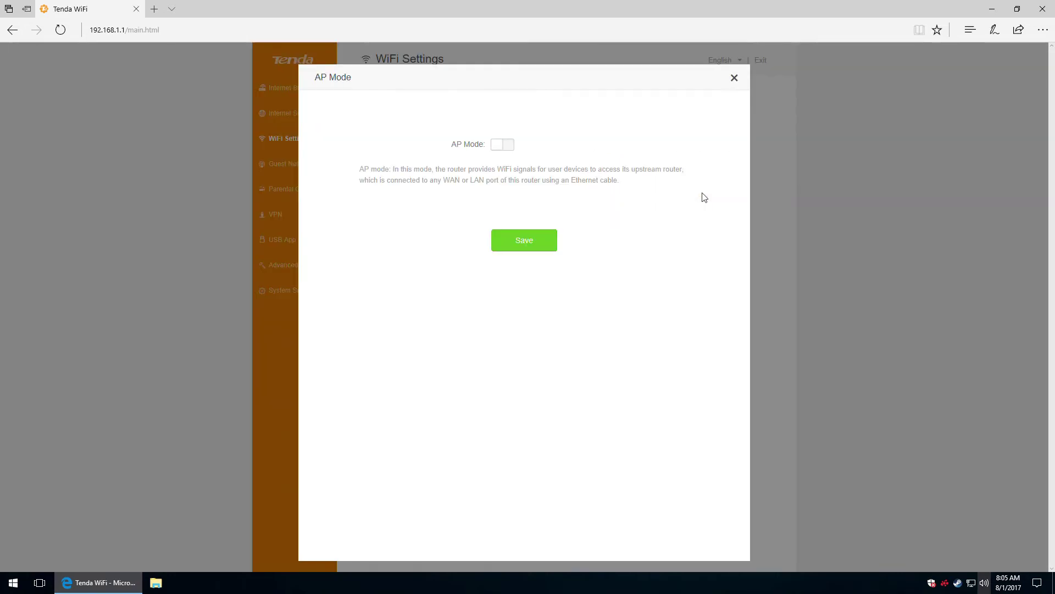
{"action": "left_click", "coordinate": [507, 144]}
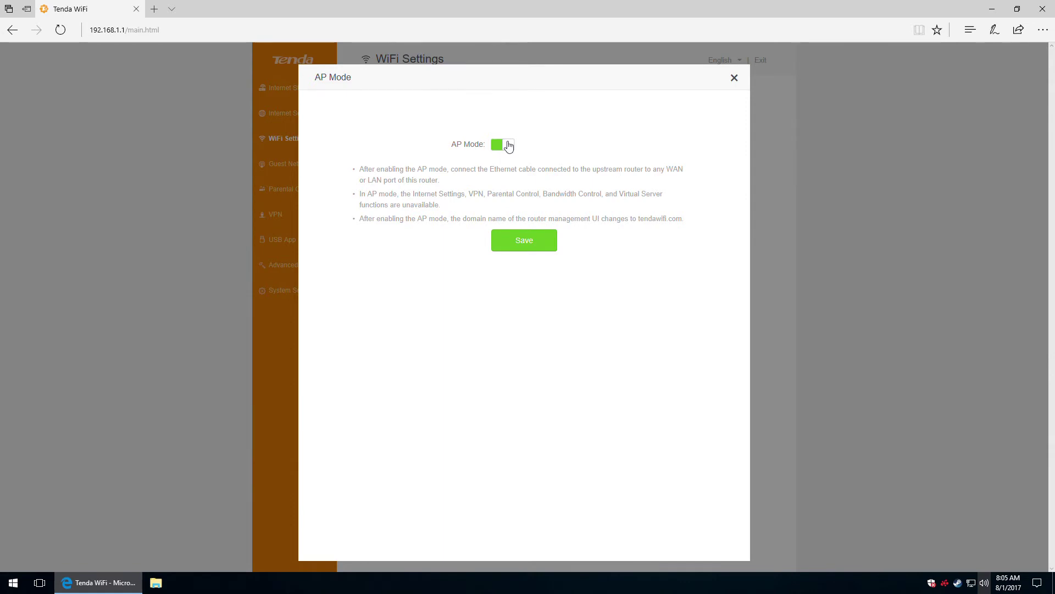
{"action": "left_click", "coordinate": [506, 145]}
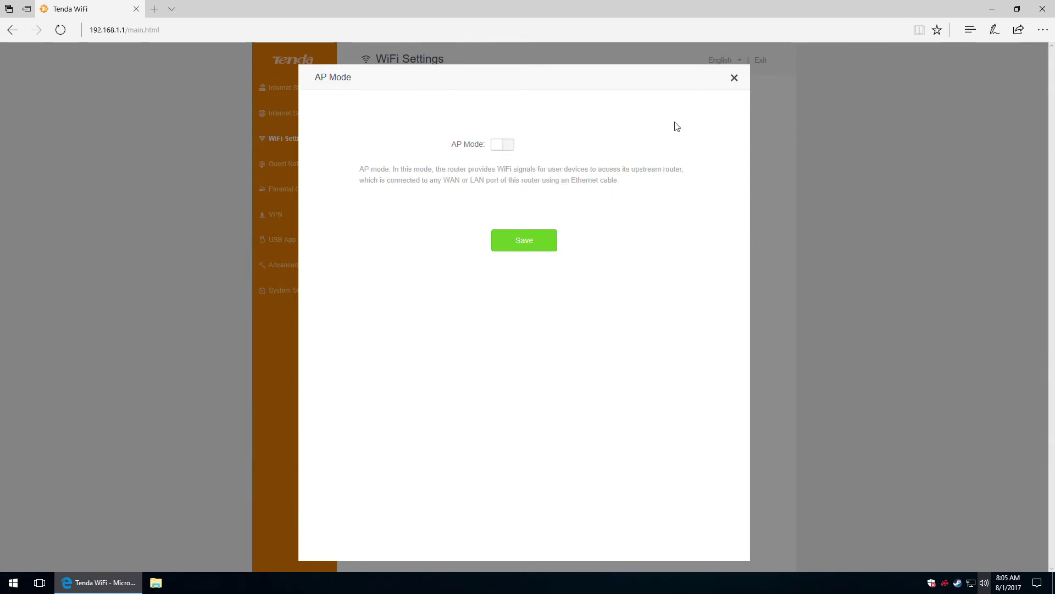
{"action": "left_click", "coordinate": [734, 79]}
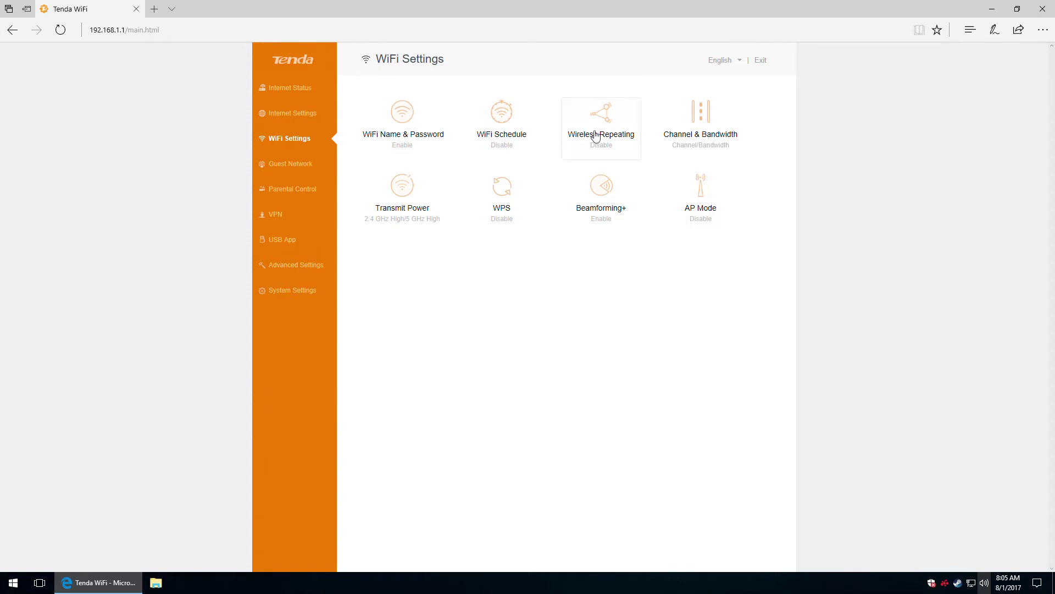
Enable the guest network and rename its networks from VIP to Tenda_Guest and Tenda_Guest_5G.
{"action": "left_click", "coordinate": [283, 165]}
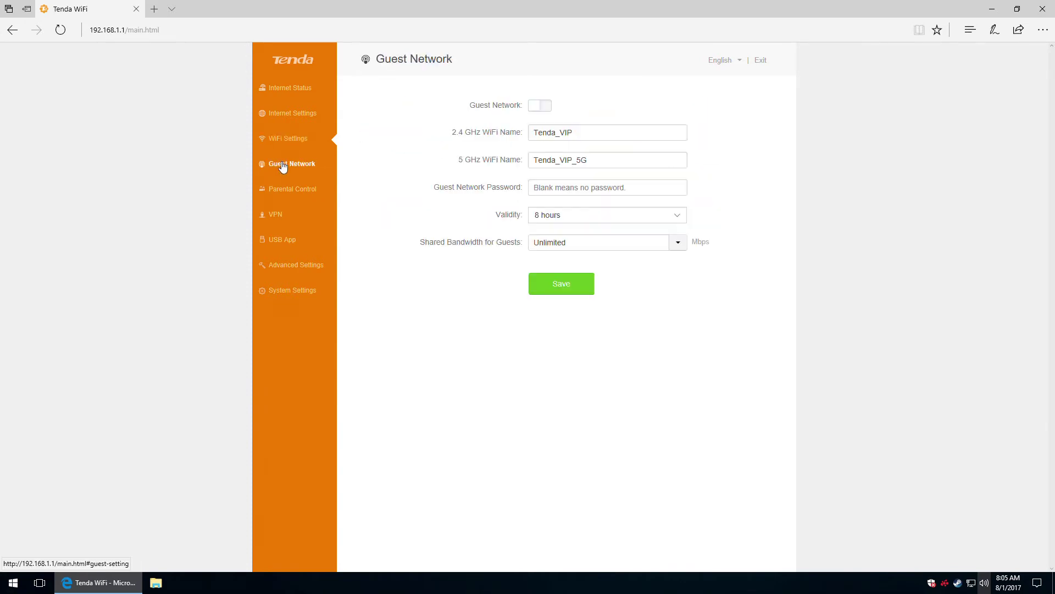
{"action": "left_click", "coordinate": [539, 107]}
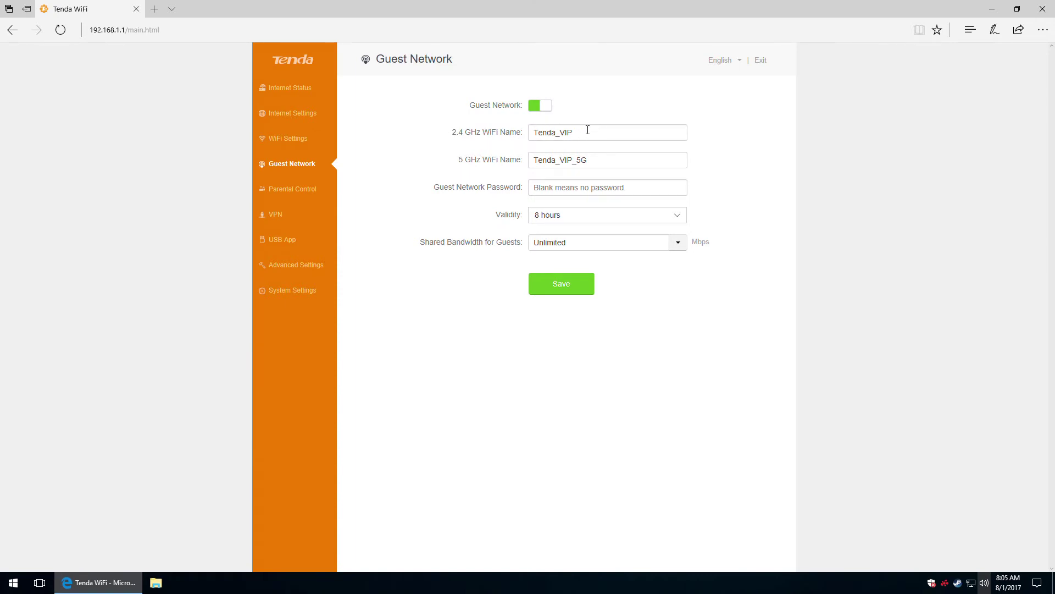
{"action": "left_click", "coordinate": [591, 133]}
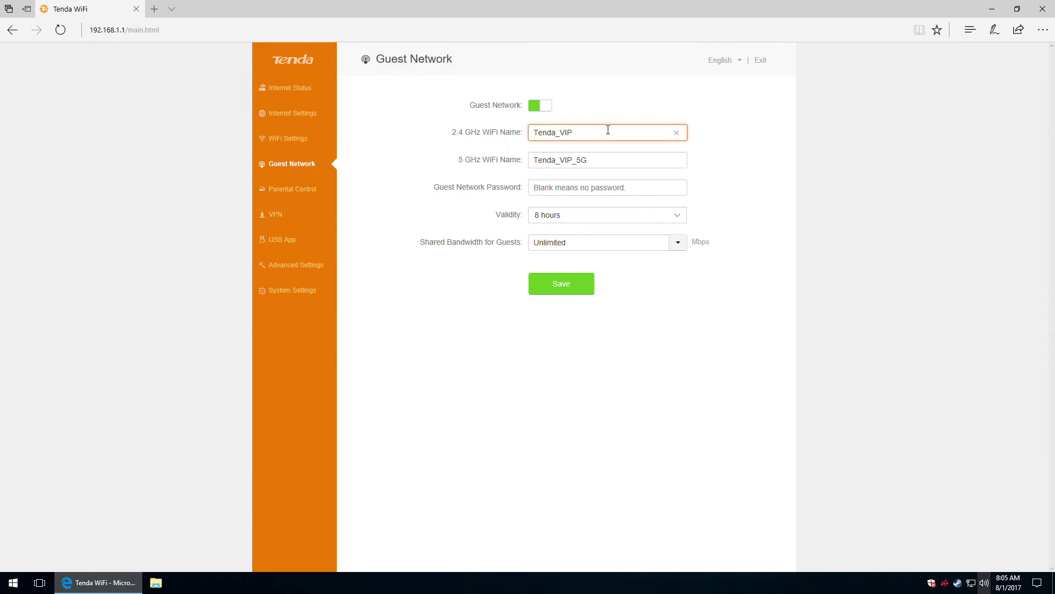
{"action": "left_click_drag", "start_coordinate": [605, 130], "coordinate": [563, 137]}
{"action": "type", "text": "Guest"}
{"action": "left_click_drag", "start_coordinate": [560, 160], "coordinate": [573, 161]}
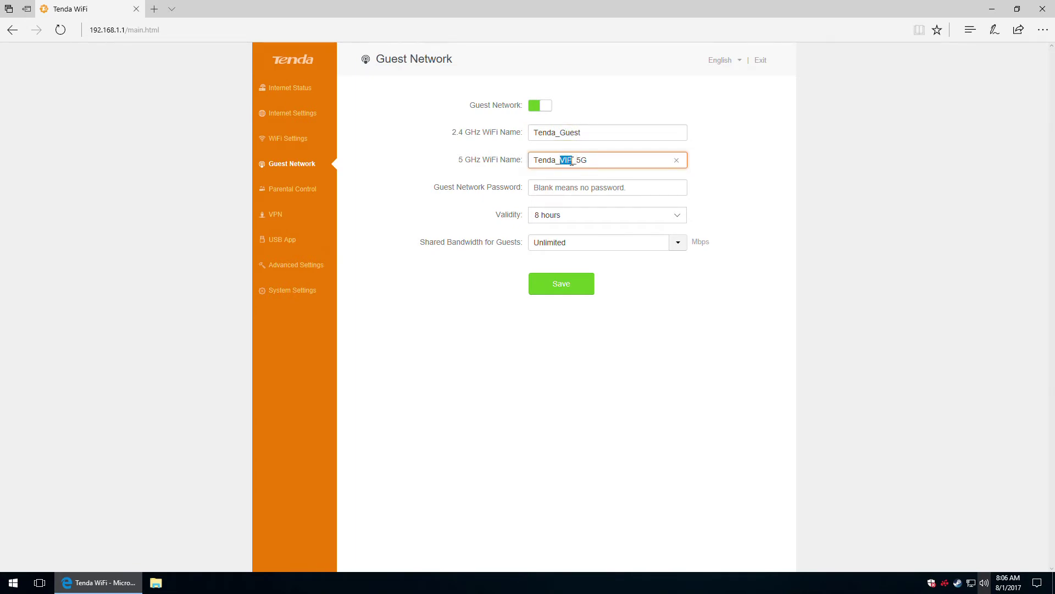
{"action": "type", "text": "Guest"}
{"action": "left_click", "coordinate": [562, 184]}
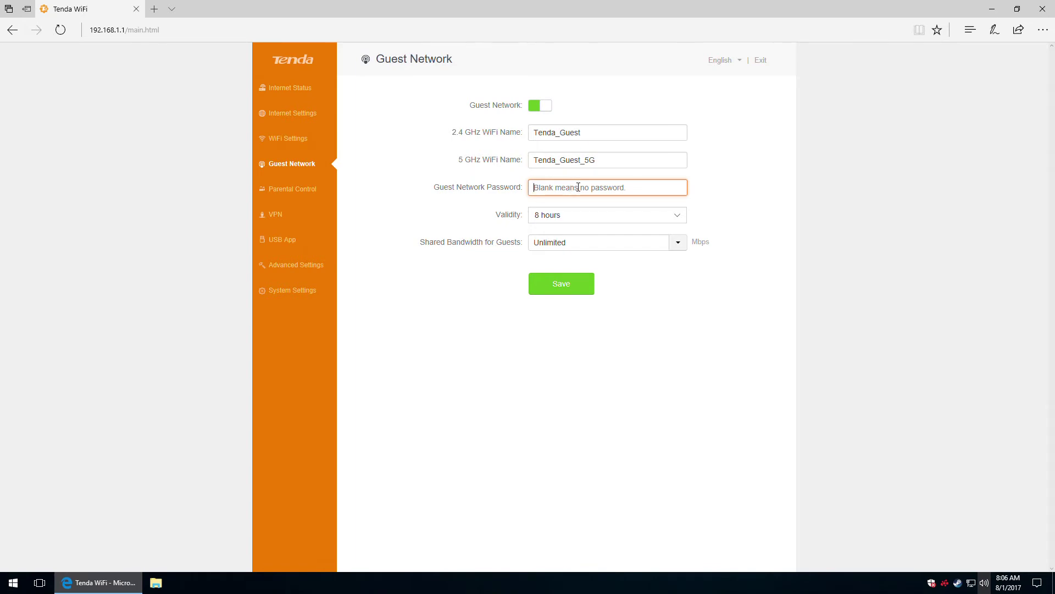
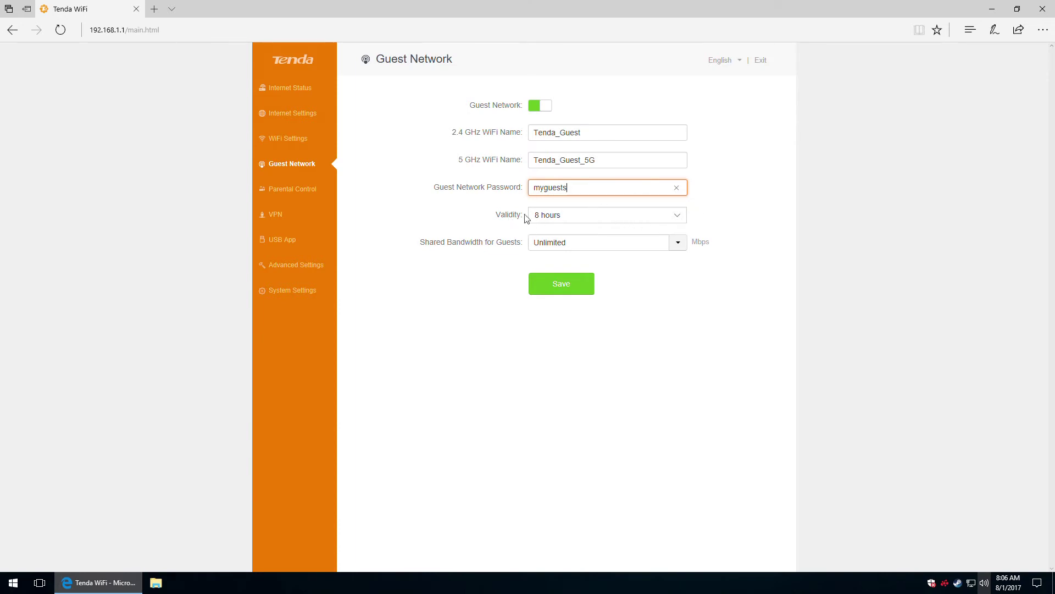
Enter a guest network password and keep the validity at 8 hours.
{"action": "left_click", "coordinate": [677, 218]}
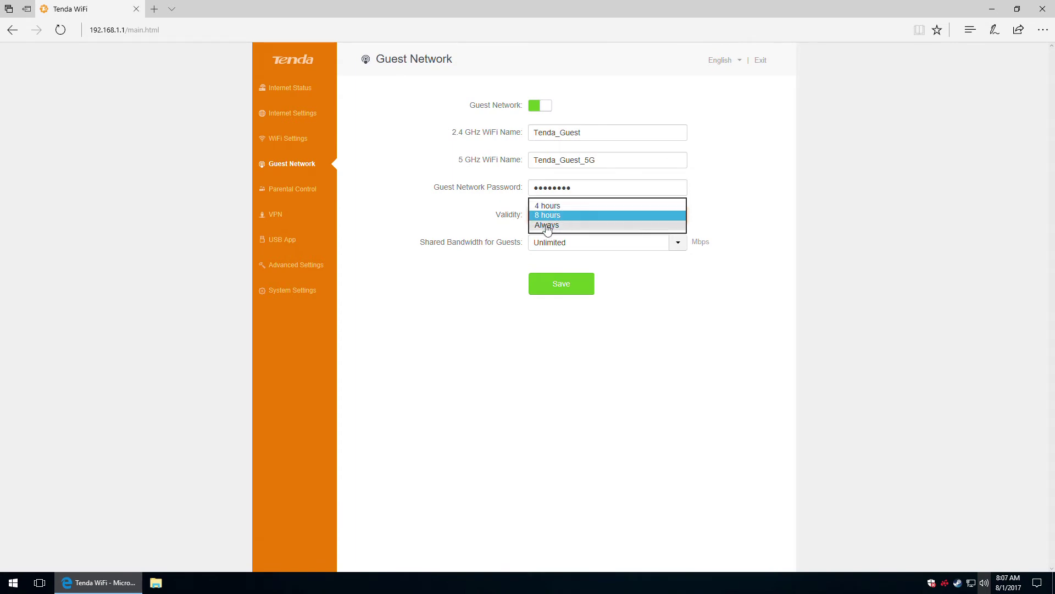
{"action": "left_click", "coordinate": [502, 217]}
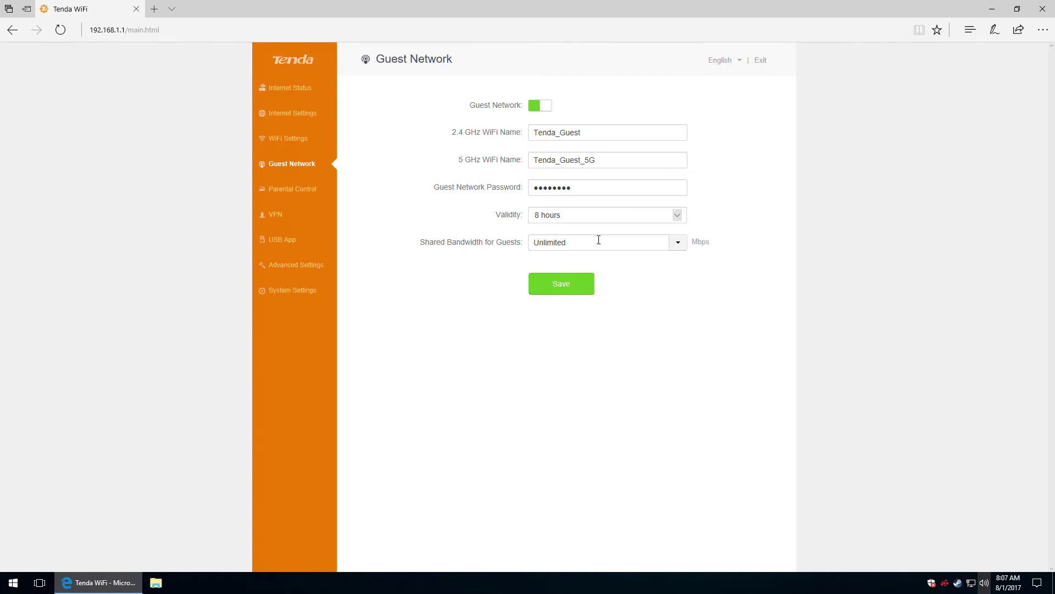
Limit shared guest bandwidth to 4 Mbps and save the guest network settings.
{"action": "left_click", "coordinate": [678, 246]}
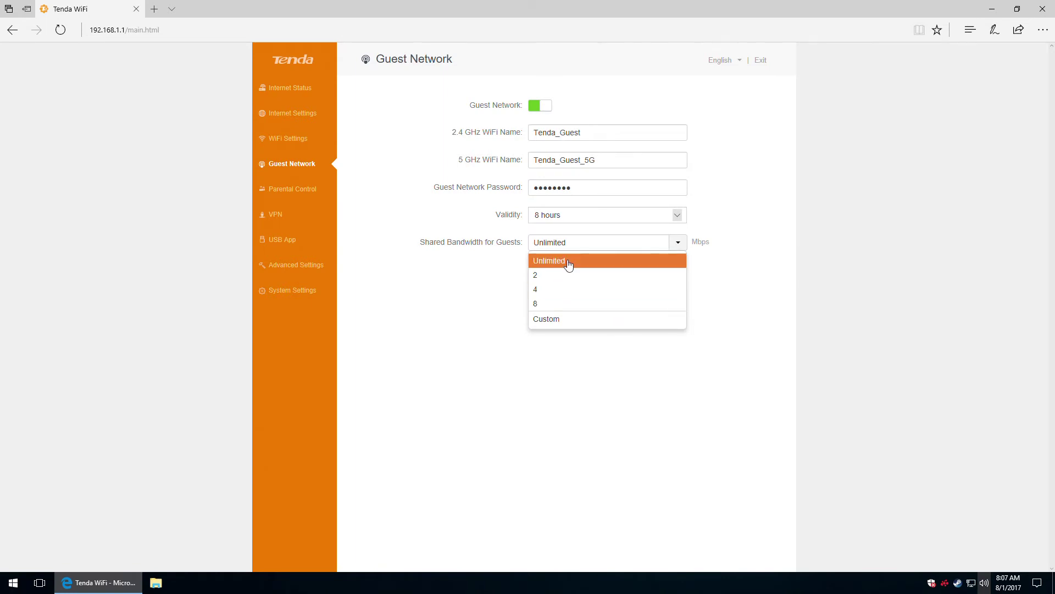
{"action": "left_click", "coordinate": [558, 322]}
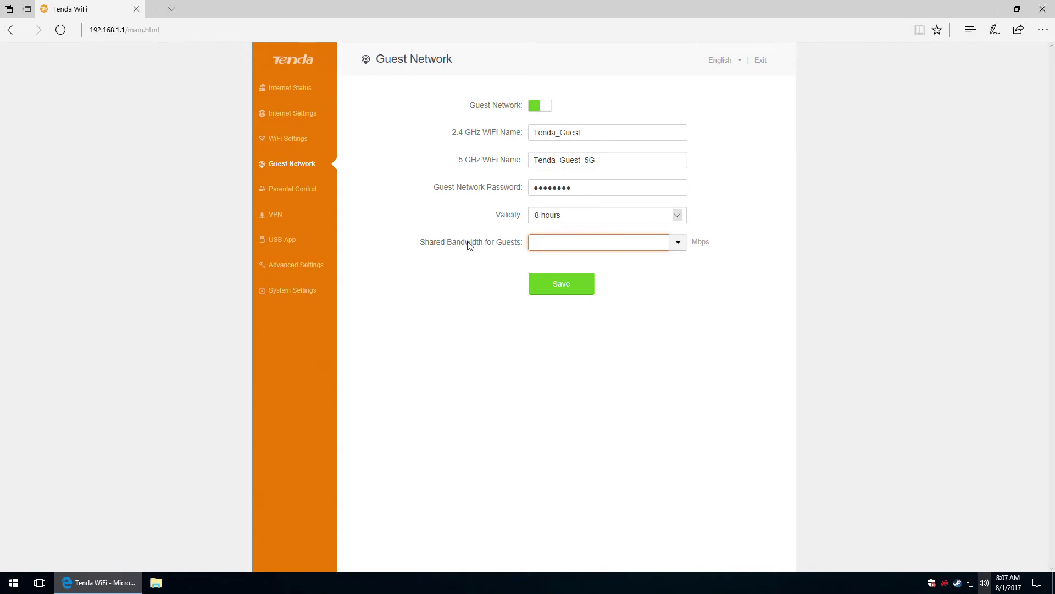
{"action": "left_click", "coordinate": [679, 243]}
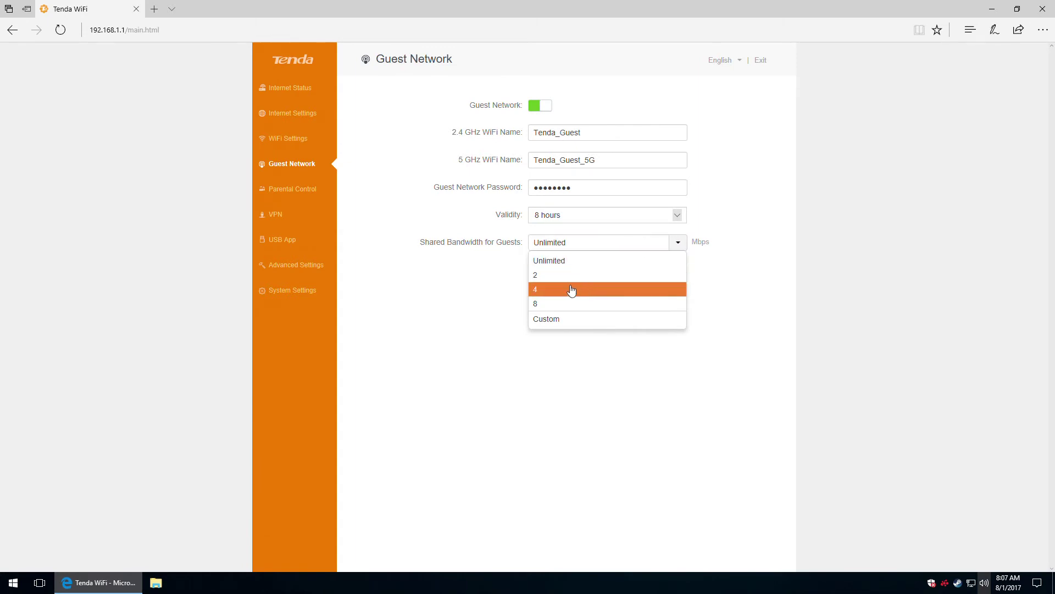
{"action": "left_click", "coordinate": [560, 262]}
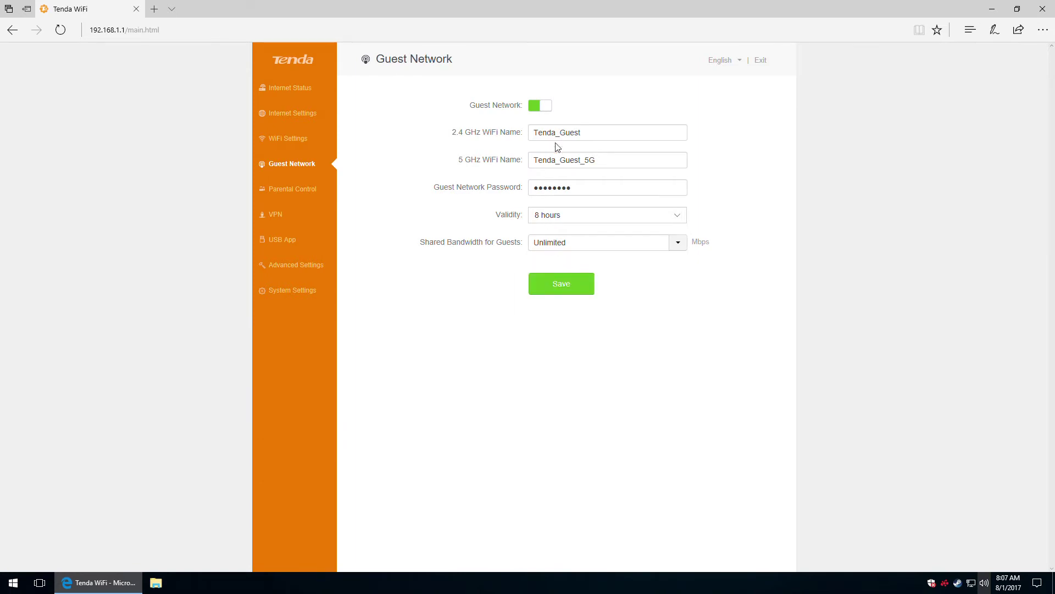
{"action": "left_click", "coordinate": [679, 243]}
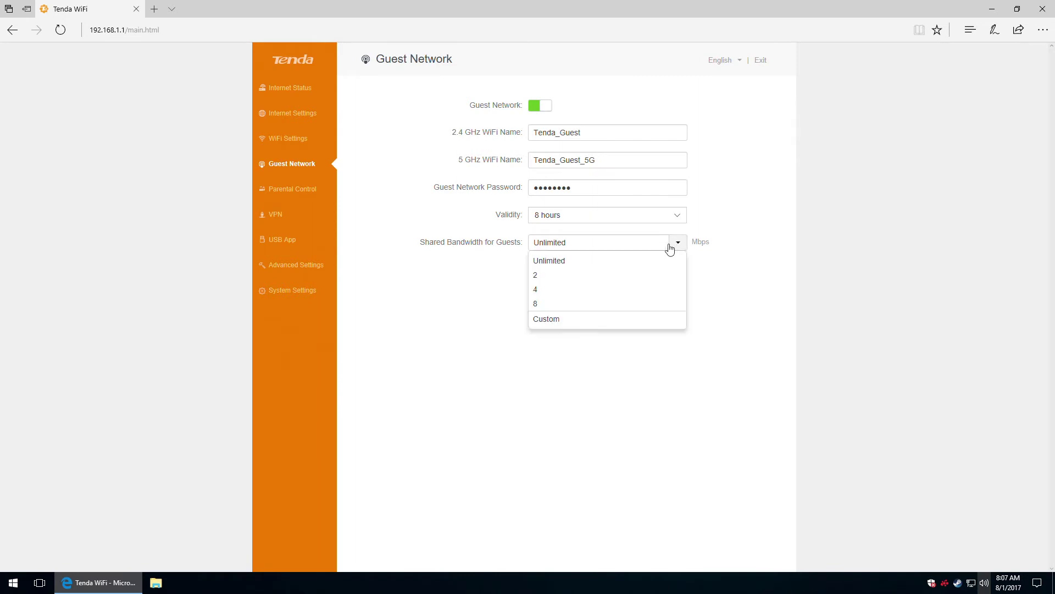
{"action": "left_click", "coordinate": [543, 289]}
{"action": "left_click", "coordinate": [565, 289]}
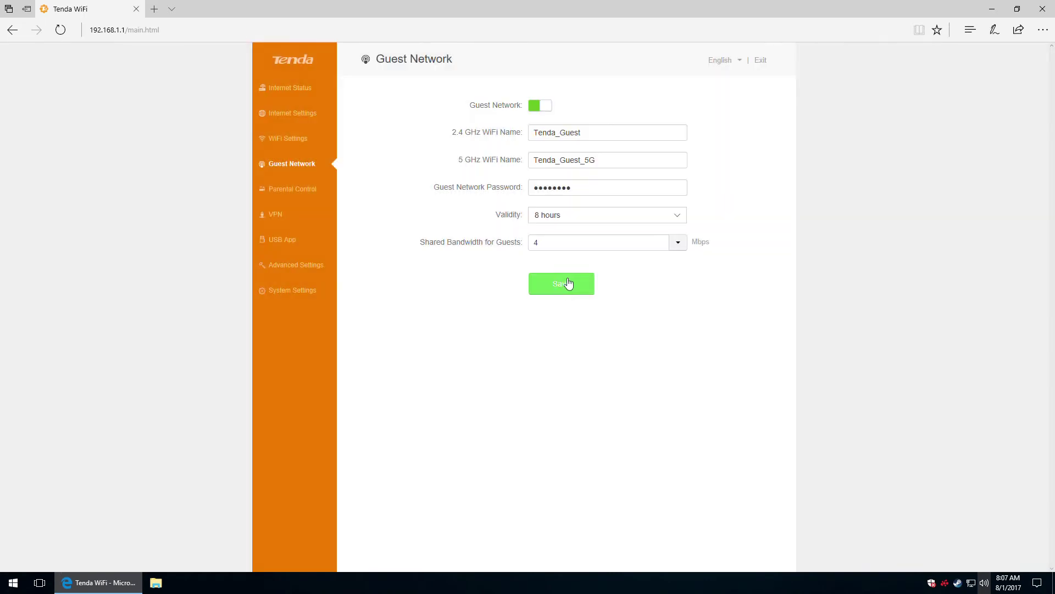
{"action": "left_click", "coordinate": [284, 190]}
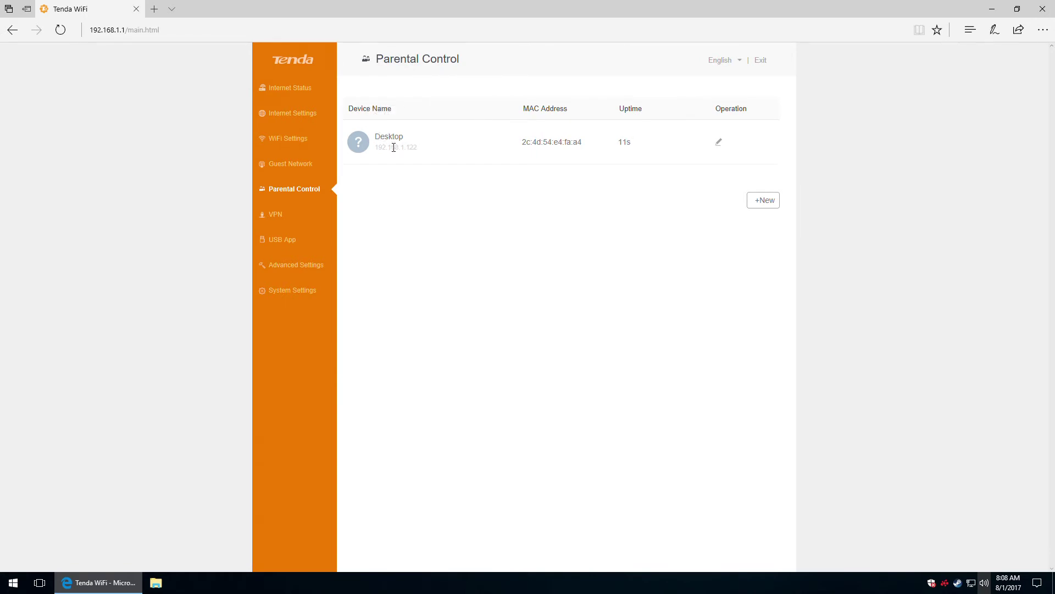
{"action": "left_click", "coordinate": [719, 142]}
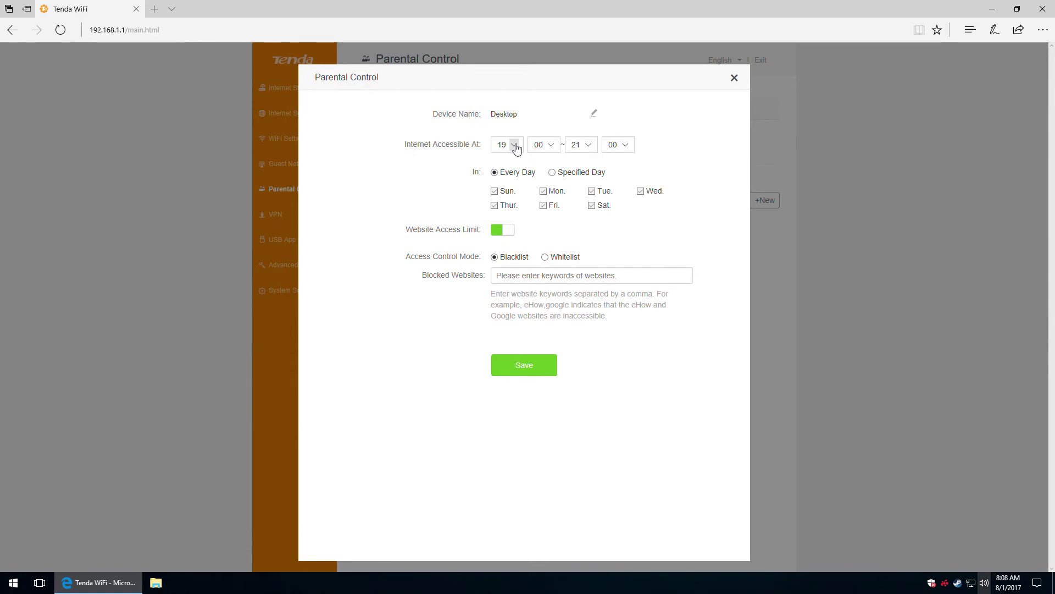
{"action": "left_click", "coordinate": [516, 145]}
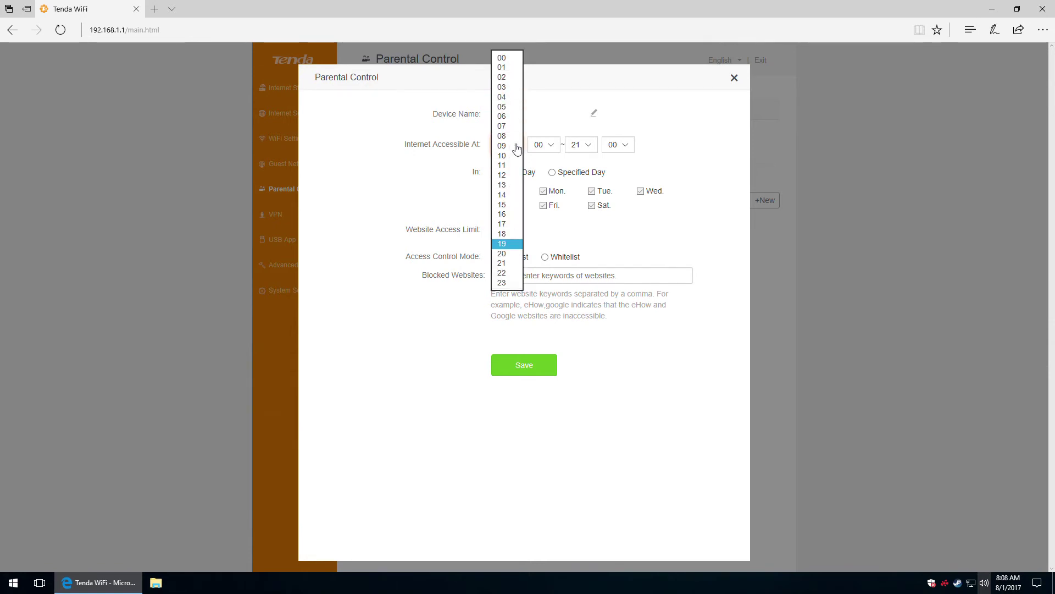
{"action": "left_click", "coordinate": [555, 114]}
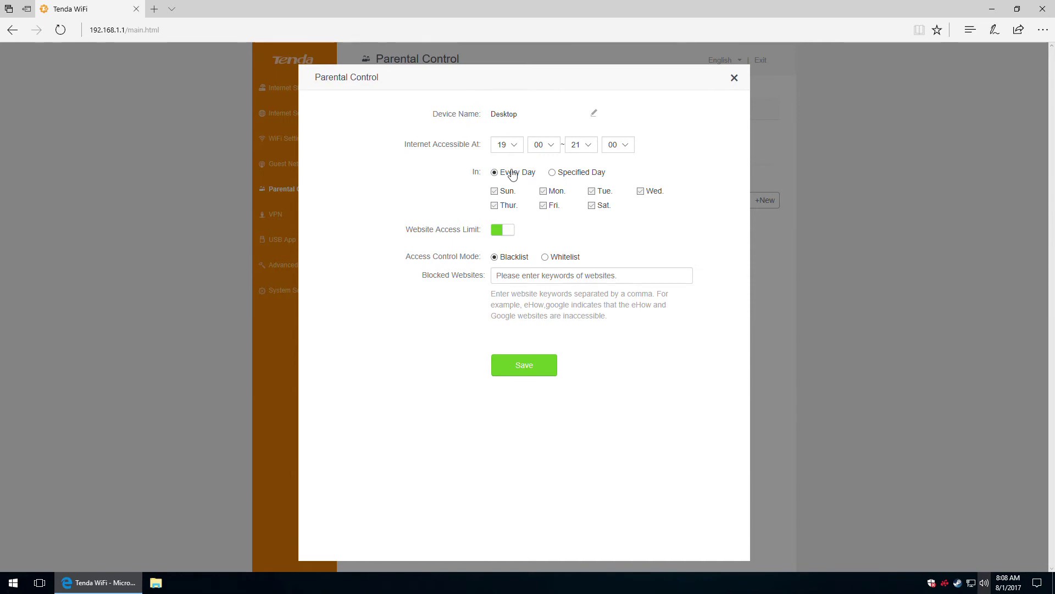
{"action": "left_click", "coordinate": [563, 173]}
{"action": "left_click", "coordinate": [560, 257]}
{"action": "left_click", "coordinate": [553, 276]}
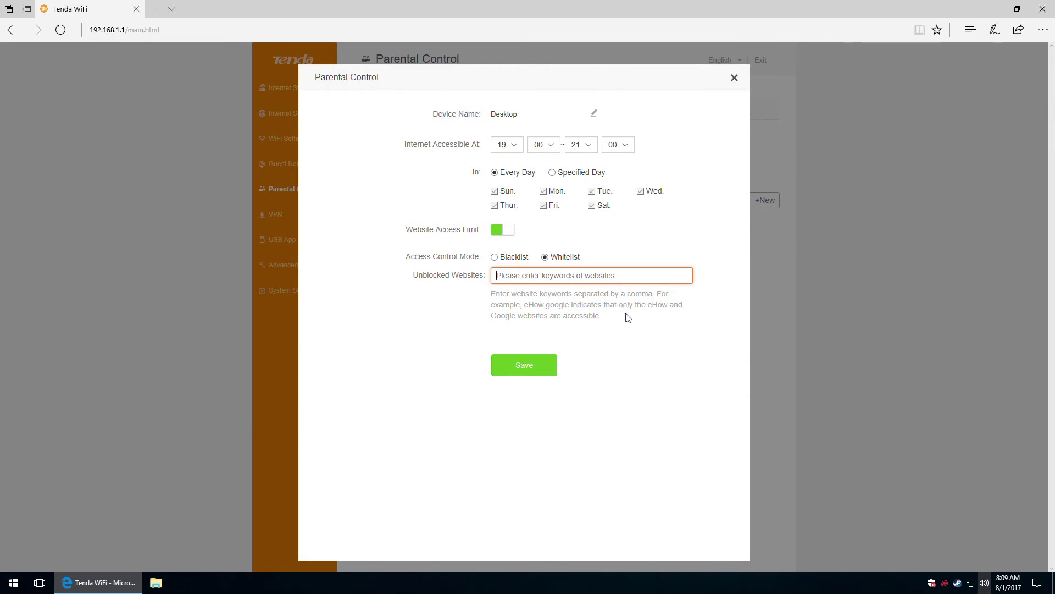
{"action": "left_click", "coordinate": [494, 257]}
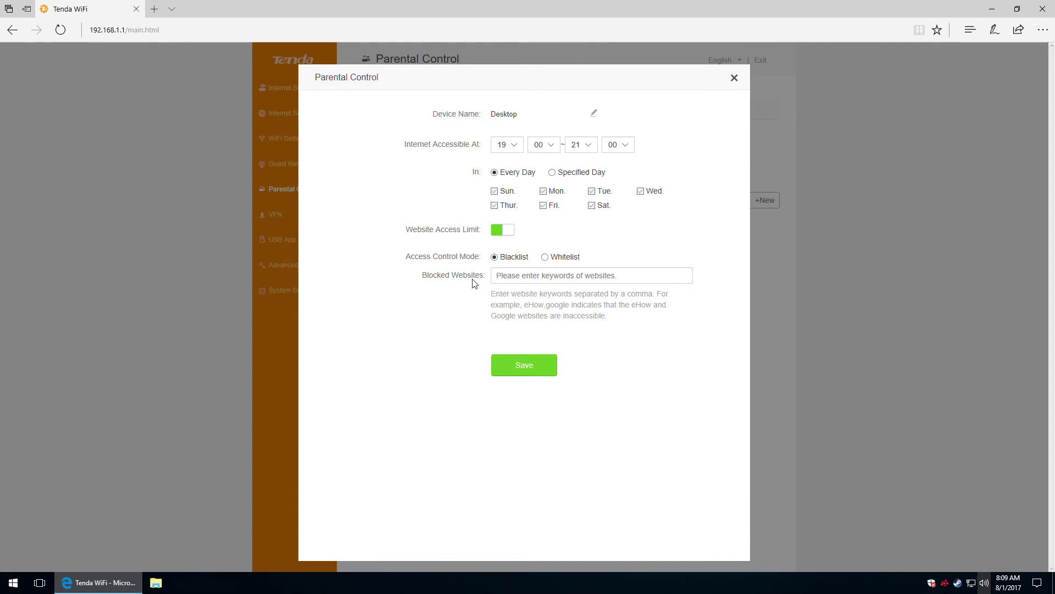
{"action": "left_click", "coordinate": [539, 276]}
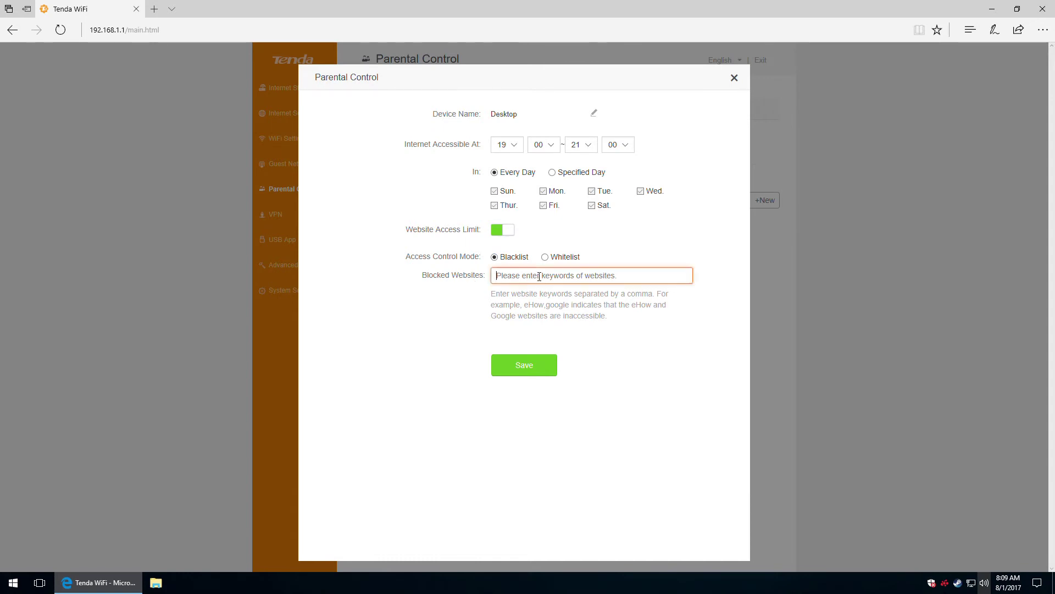
{"action": "type", "text": "www.xxx.com"}
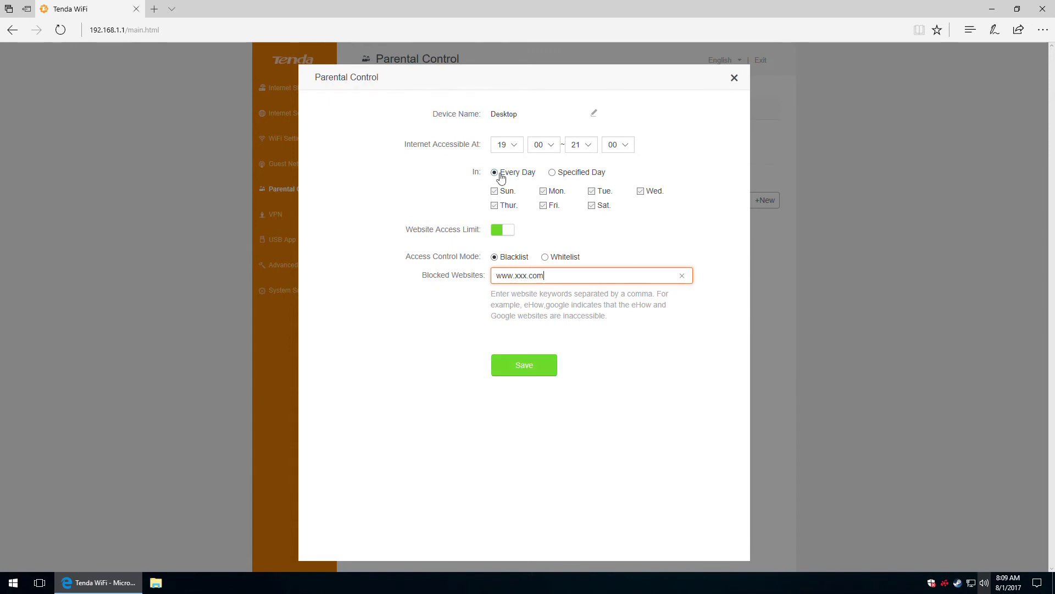
Set the access time to 00:00–23:55 and save the Desktop parental control rule.
{"action": "left_click", "coordinate": [515, 146]}
{"action": "left_click", "coordinate": [570, 106]}
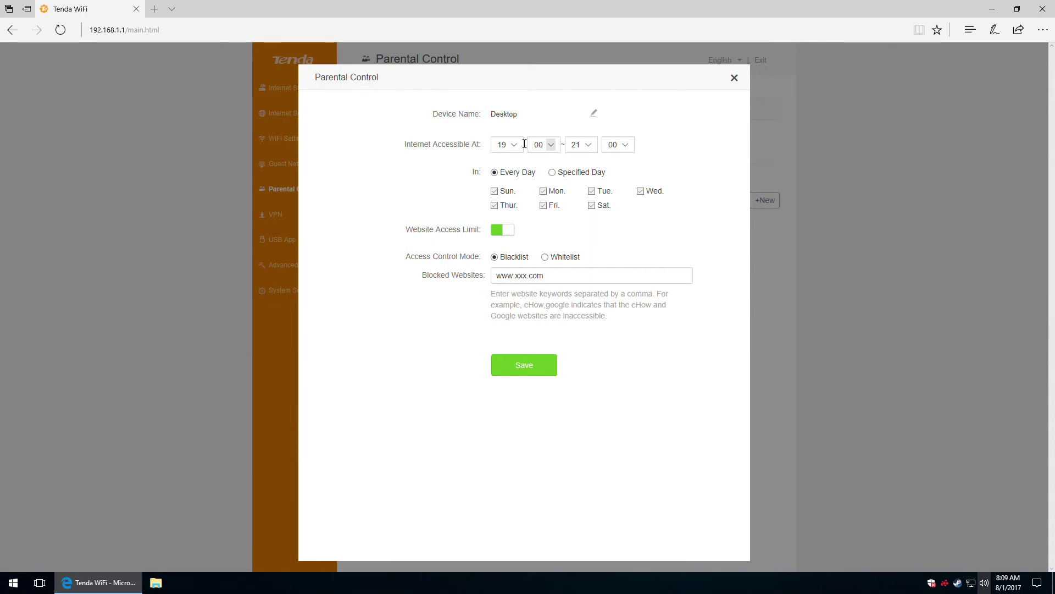
{"action": "left_click", "coordinate": [514, 146]}
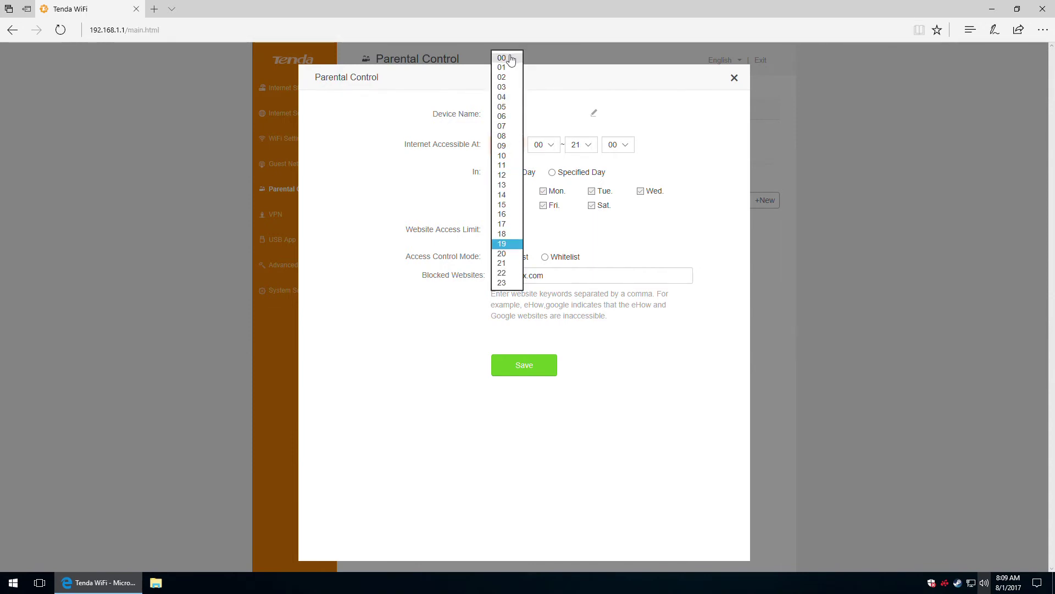
{"action": "left_click", "coordinate": [503, 58]}
{"action": "left_click", "coordinate": [588, 146]}
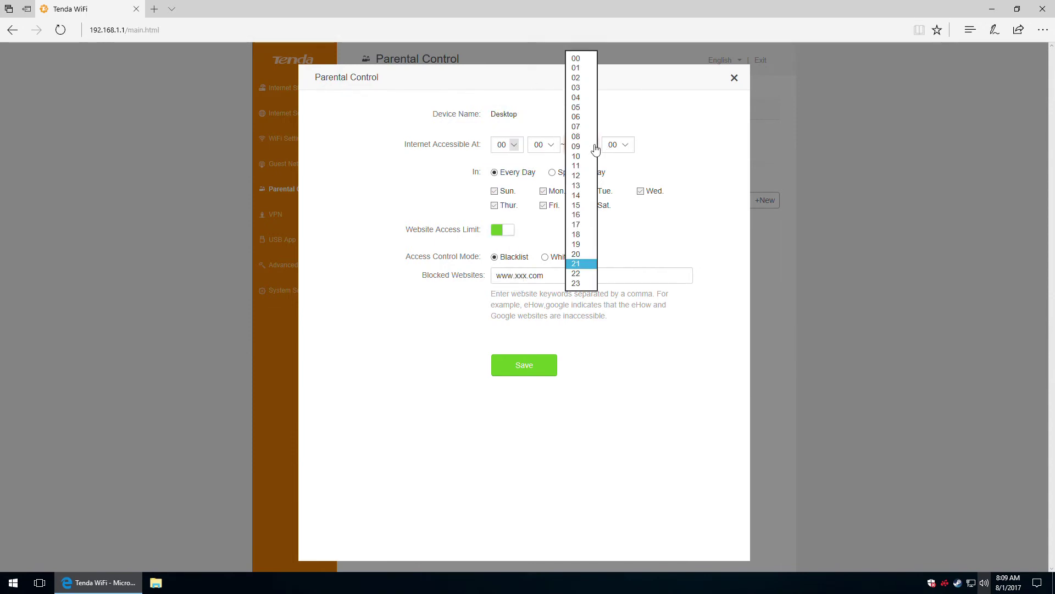
{"action": "left_click", "coordinate": [586, 284]}
{"action": "left_click", "coordinate": [627, 146]}
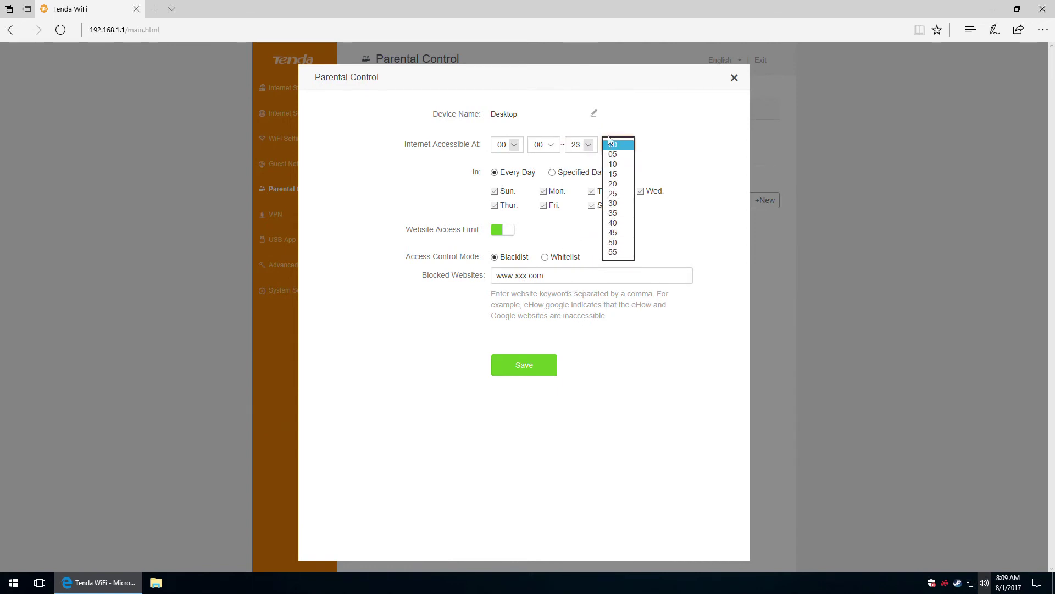
{"action": "left_click", "coordinate": [613, 144]}
{"action": "left_click", "coordinate": [584, 147]}
{"action": "left_click", "coordinate": [625, 146]}
{"action": "left_click", "coordinate": [614, 253]}
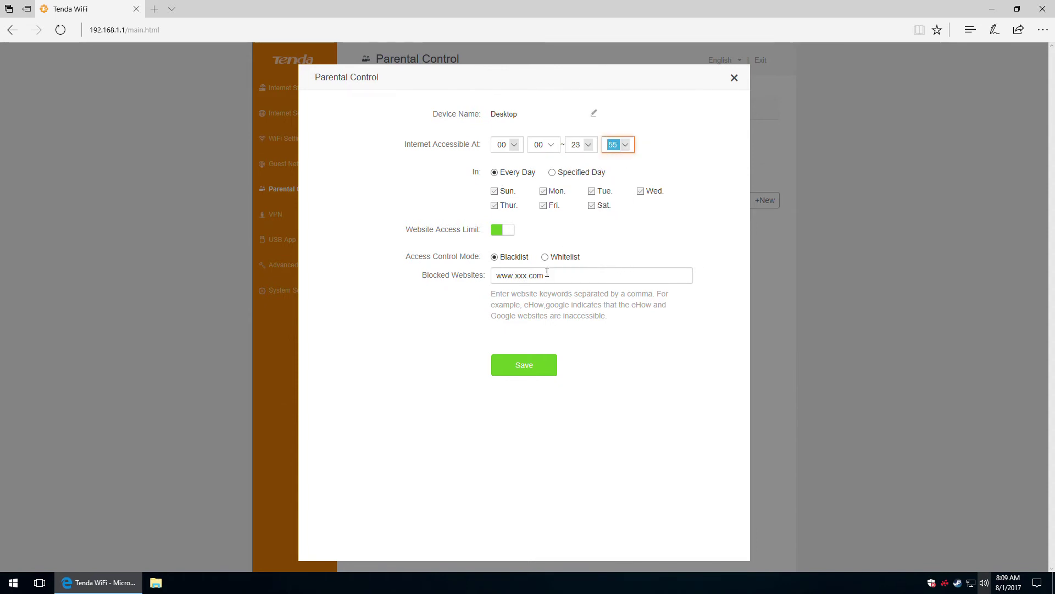
{"action": "left_click", "coordinate": [527, 370]}
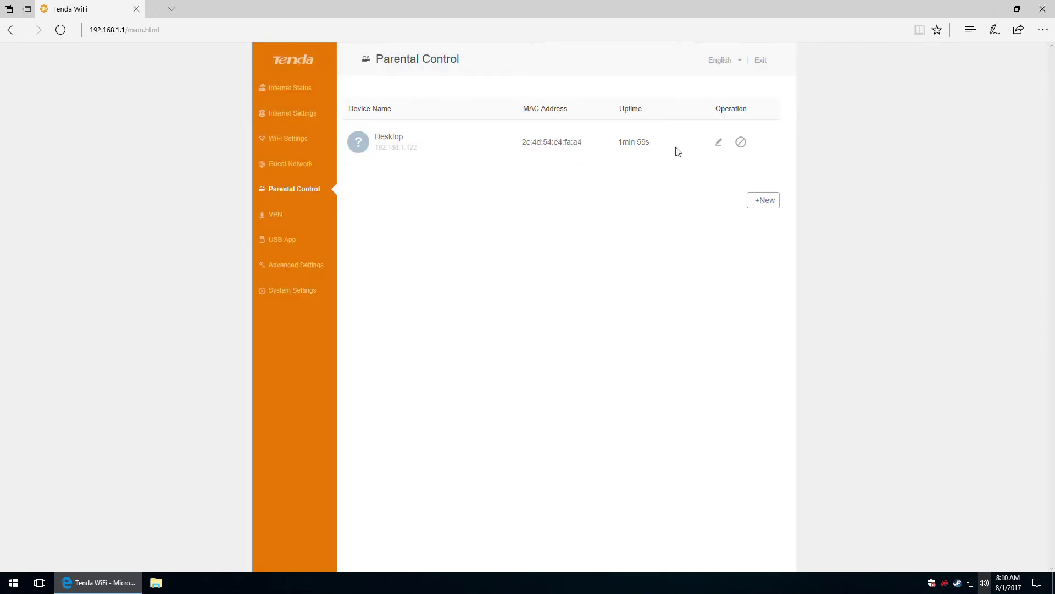
Look over the Desktop rule's editor without saving, then toggle its restriction rule off.
{"action": "left_click", "coordinate": [718, 144]}
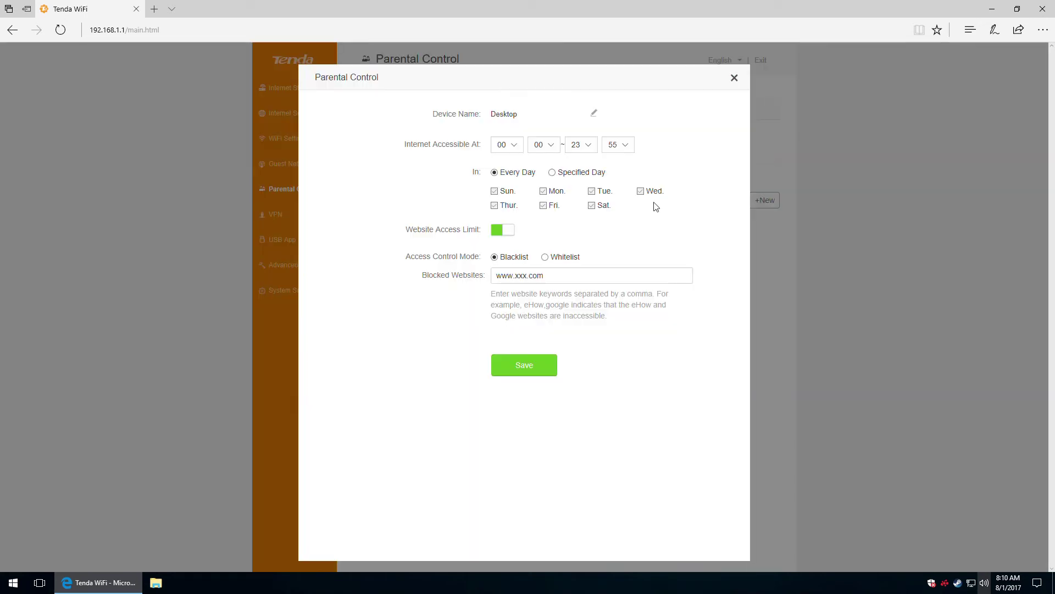
{"action": "left_click", "coordinate": [735, 79]}
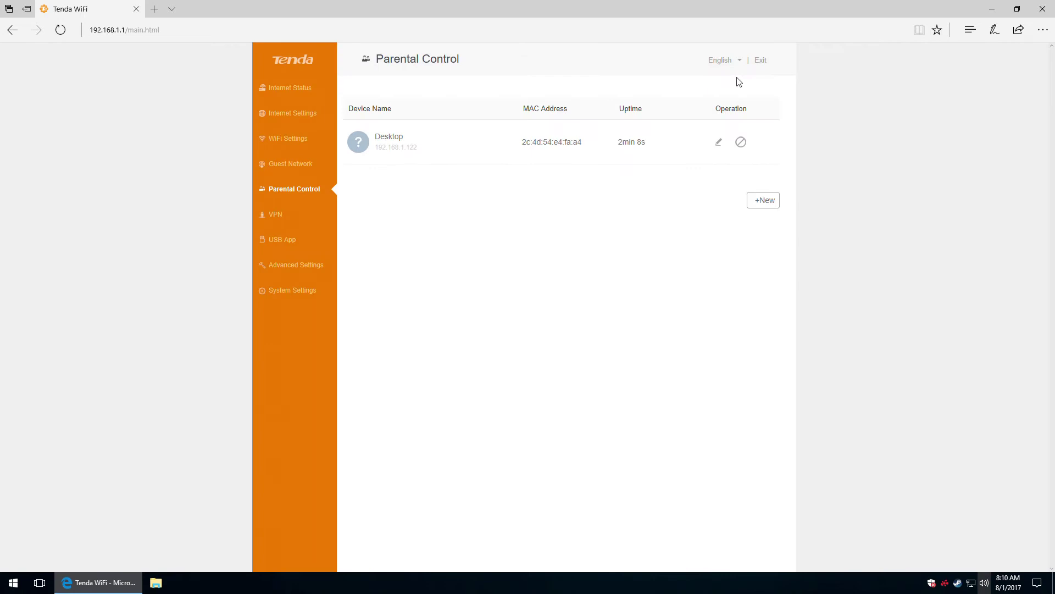
{"action": "left_click", "coordinate": [718, 144]}
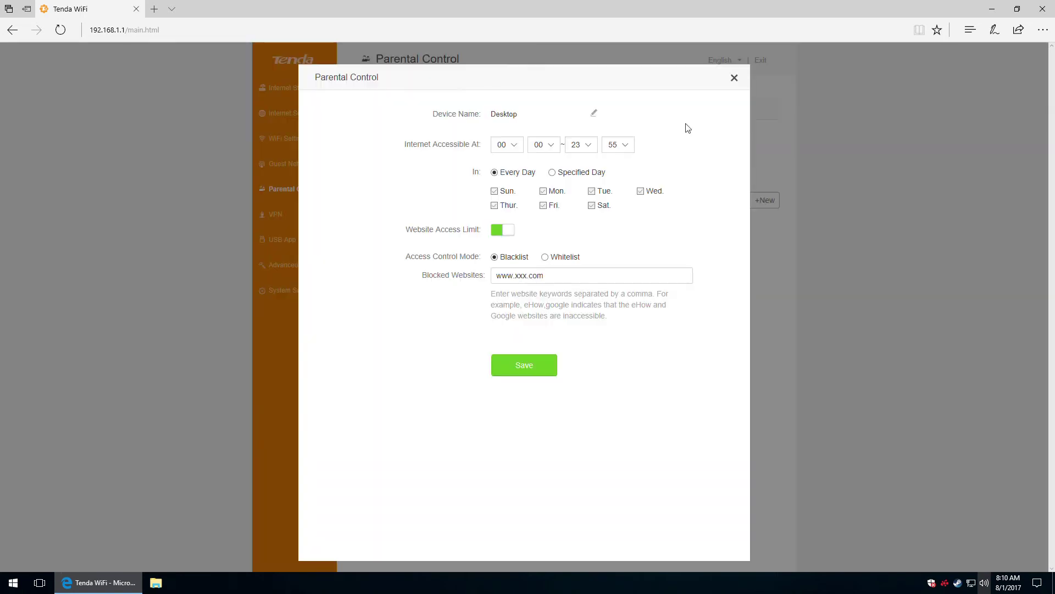
{"action": "left_click", "coordinate": [595, 114]}
{"action": "left_click", "coordinate": [556, 113]}
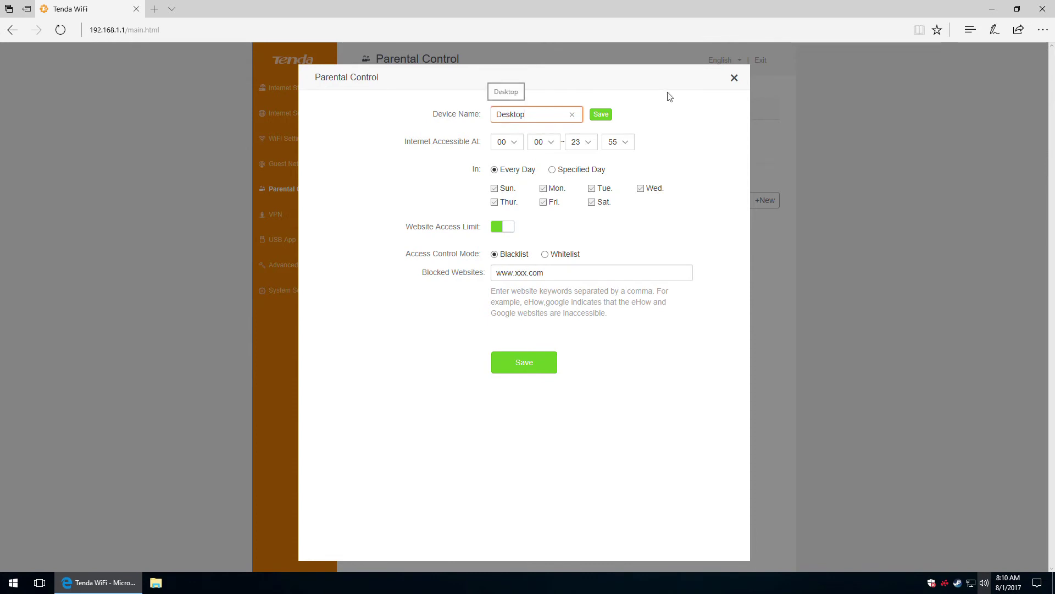
{"action": "left_click", "coordinate": [735, 78]}
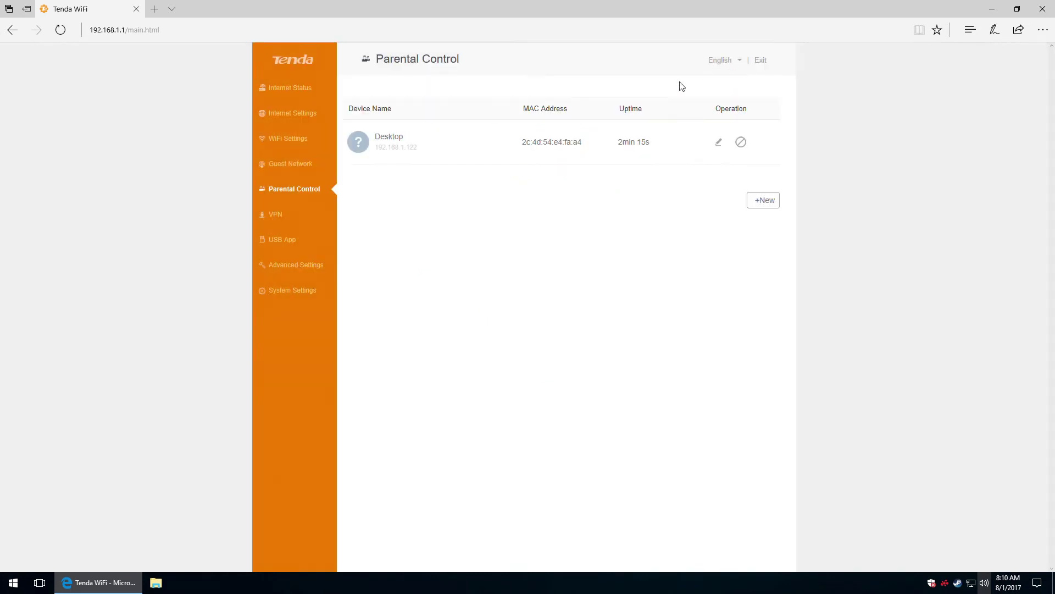
{"action": "left_click", "coordinate": [740, 143]}
{"action": "left_click", "coordinate": [741, 143]}
Open a new parental control rule form twice, try the MAC address field, and discard it.
{"action": "left_click", "coordinate": [768, 206]}
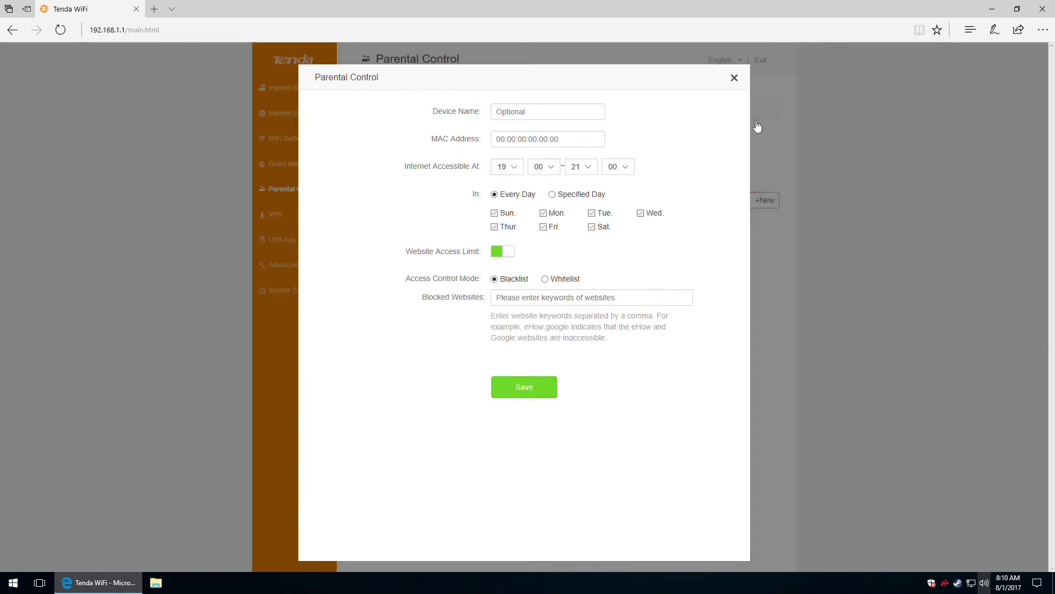
{"action": "left_click", "coordinate": [733, 79]}
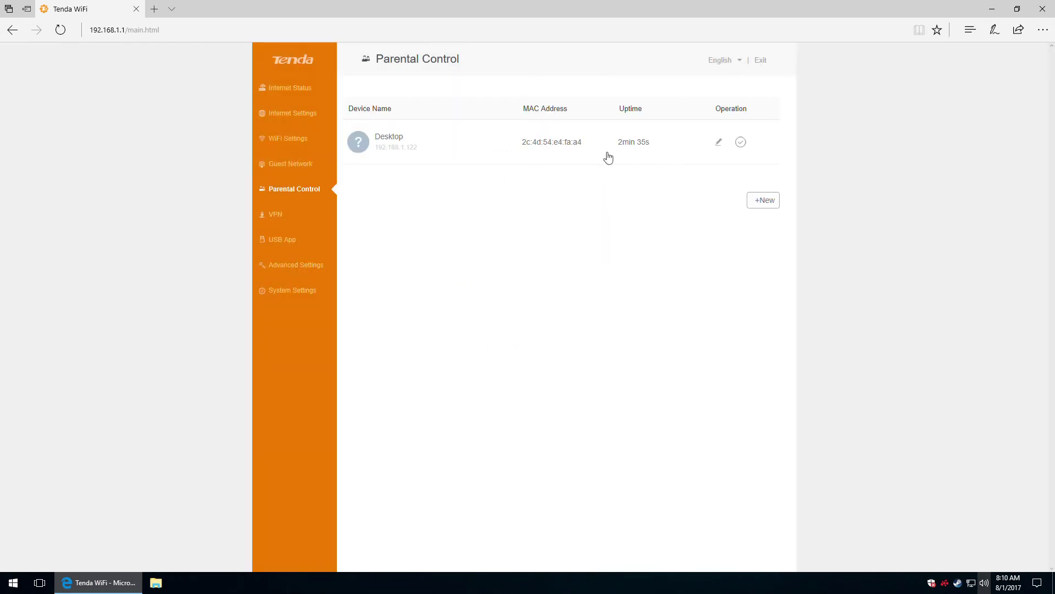
{"action": "left_click", "coordinate": [763, 201]}
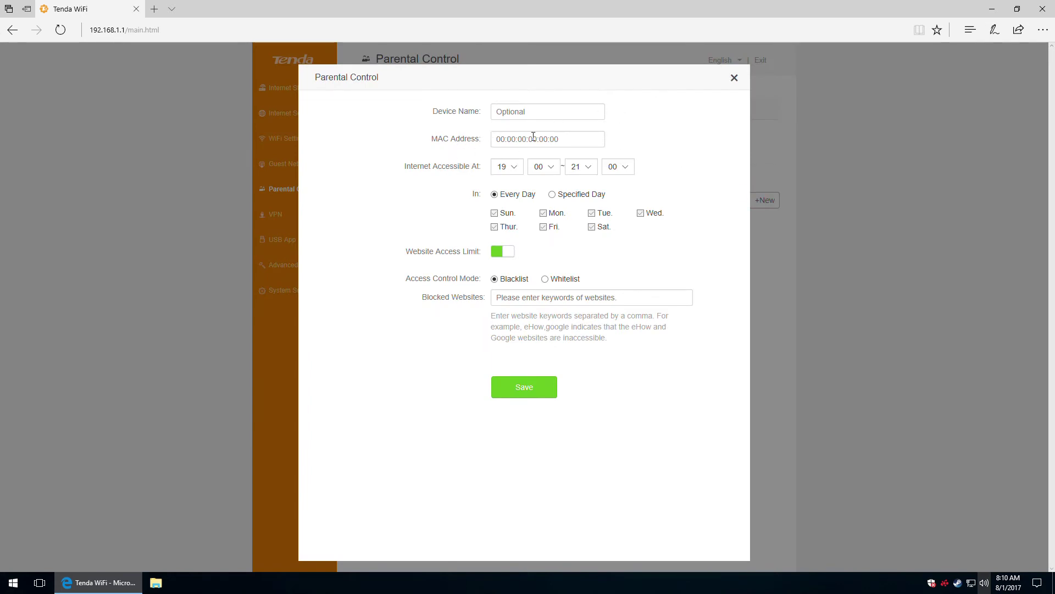
{"action": "left_click", "coordinate": [571, 140]}
{"action": "left_click", "coordinate": [735, 81]}
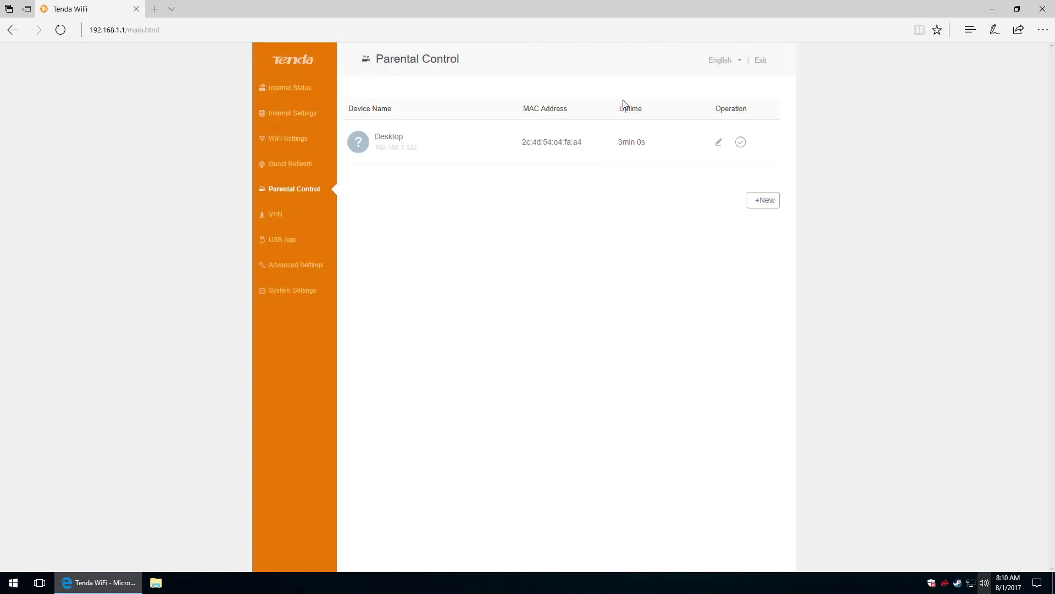
On the VPN page, try PPTP Server with MPPE encryption, leave it off, and view online users.
{"action": "left_click", "coordinate": [276, 215]}
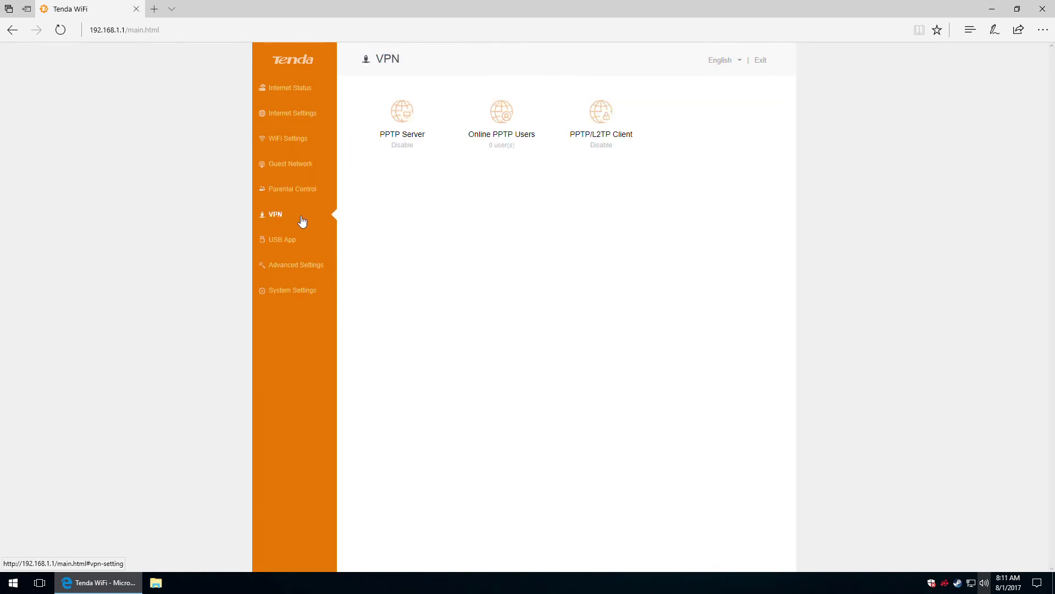
{"action": "left_click", "coordinate": [406, 118]}
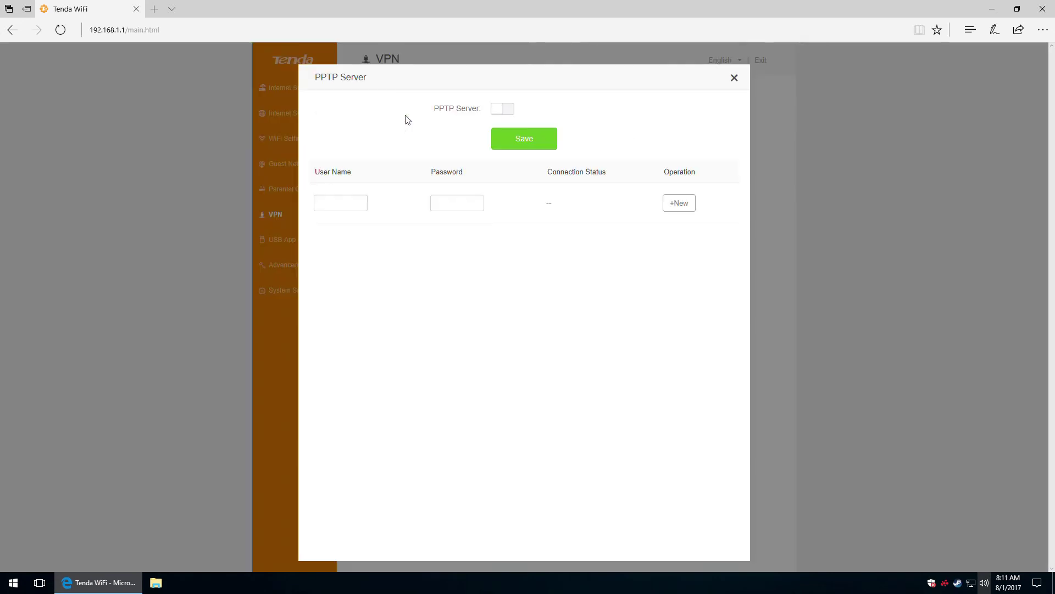
{"action": "left_click", "coordinate": [506, 111]}
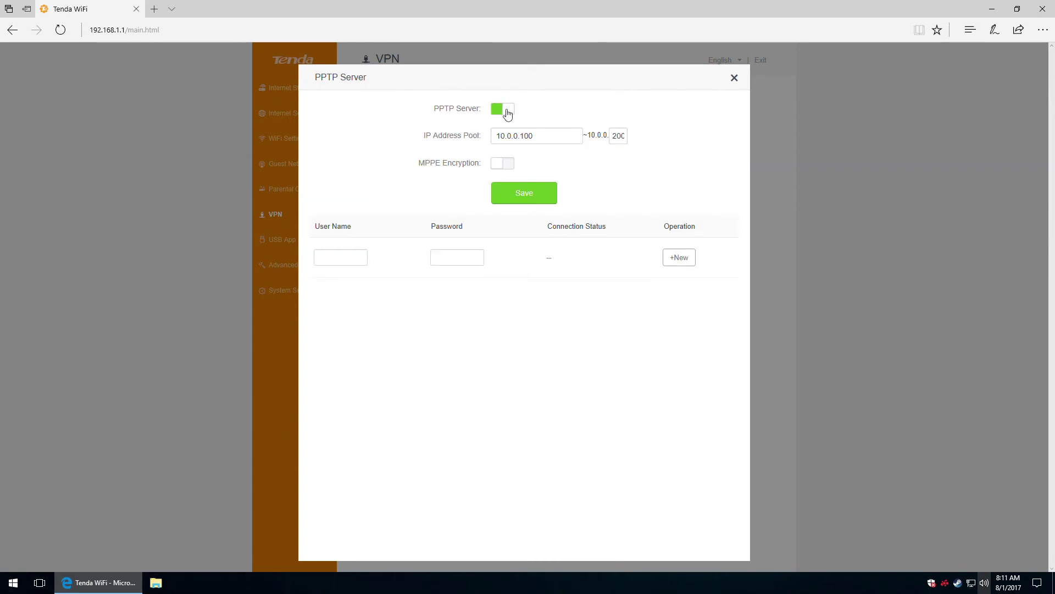
{"action": "left_click", "coordinate": [511, 165]}
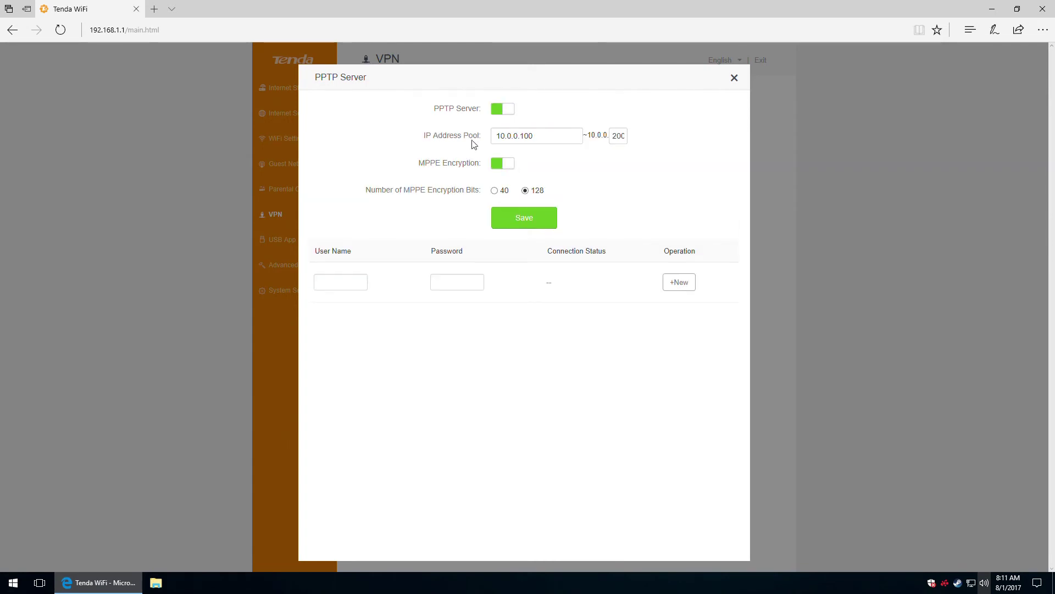
{"action": "left_click", "coordinate": [498, 109]}
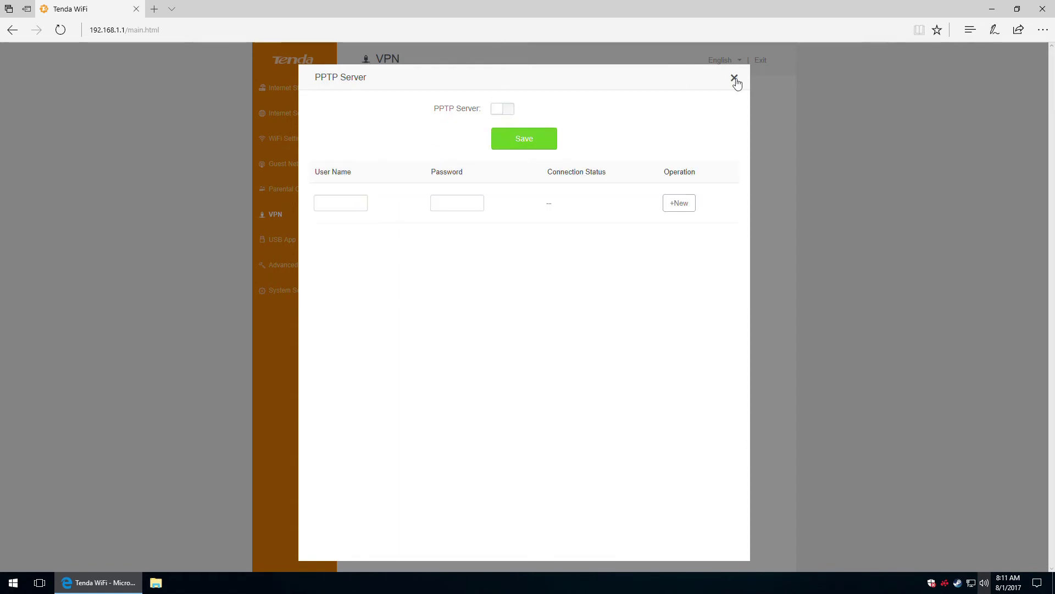
{"action": "left_click", "coordinate": [735, 79]}
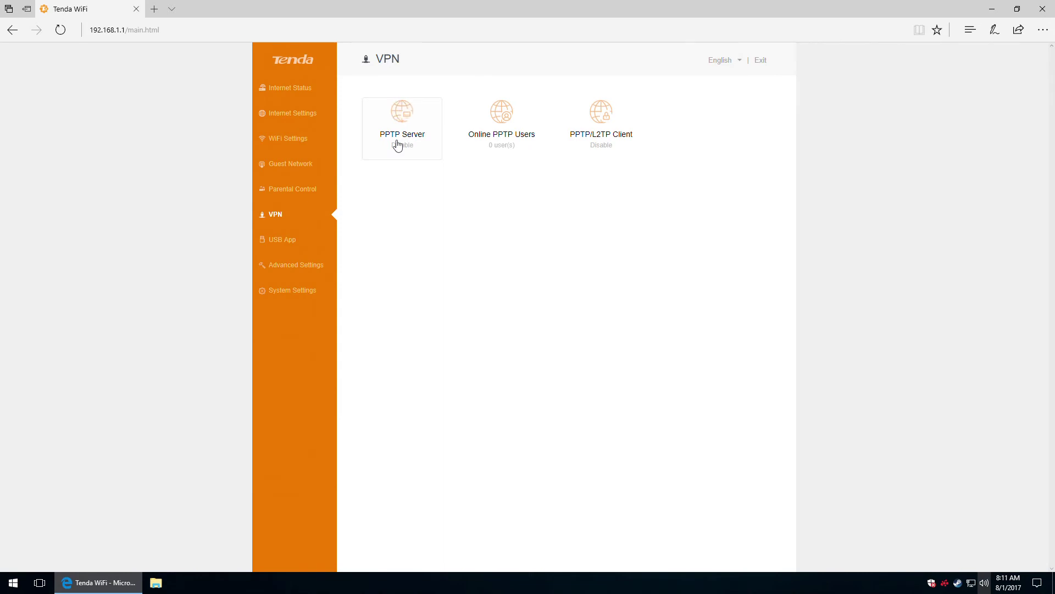
{"action": "left_click", "coordinate": [511, 125]}
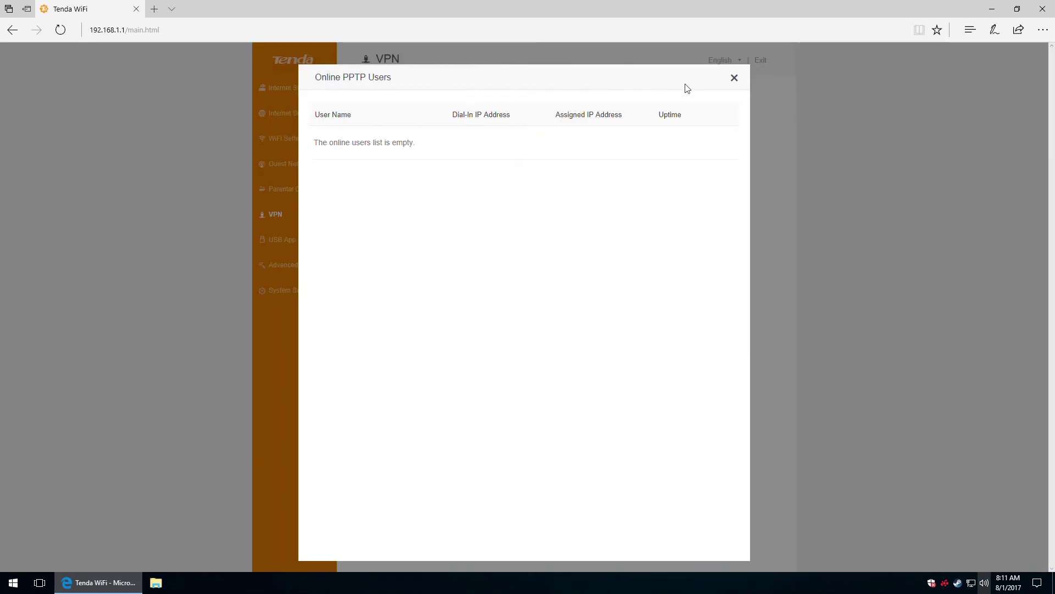
{"action": "left_click", "coordinate": [734, 77]}
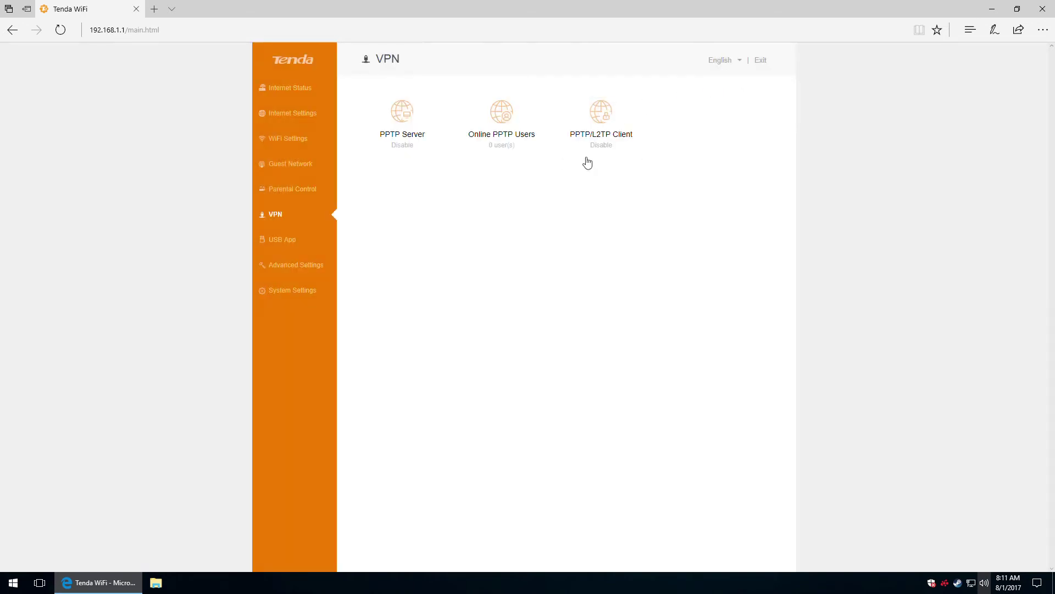
Enable the PPTP/L2TP client, switch its type to L2TP and back to PPTP, then close unsaved.
{"action": "left_click", "coordinate": [594, 138]}
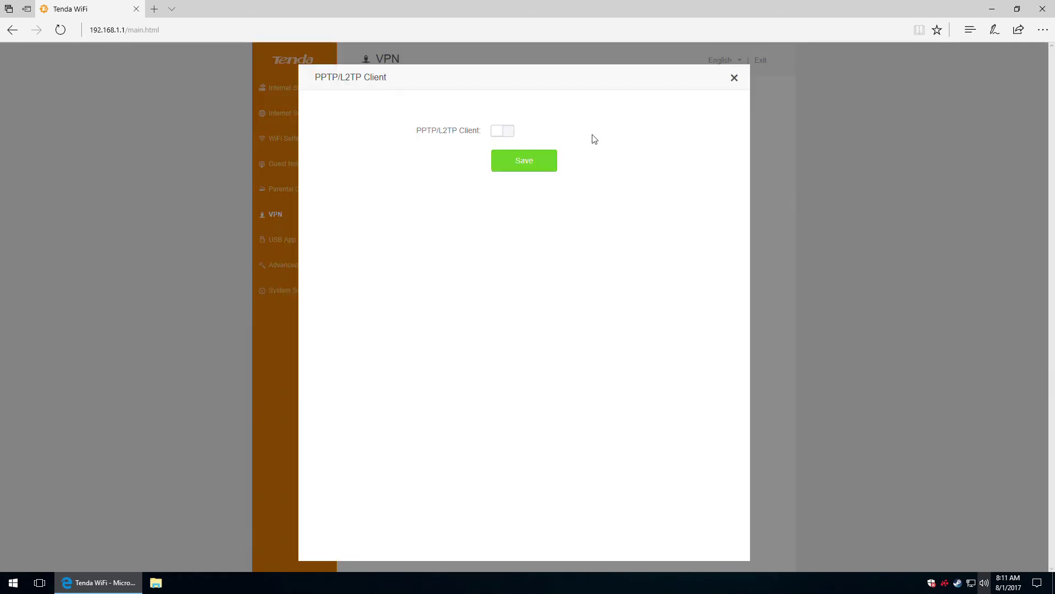
{"action": "left_click", "coordinate": [497, 132]}
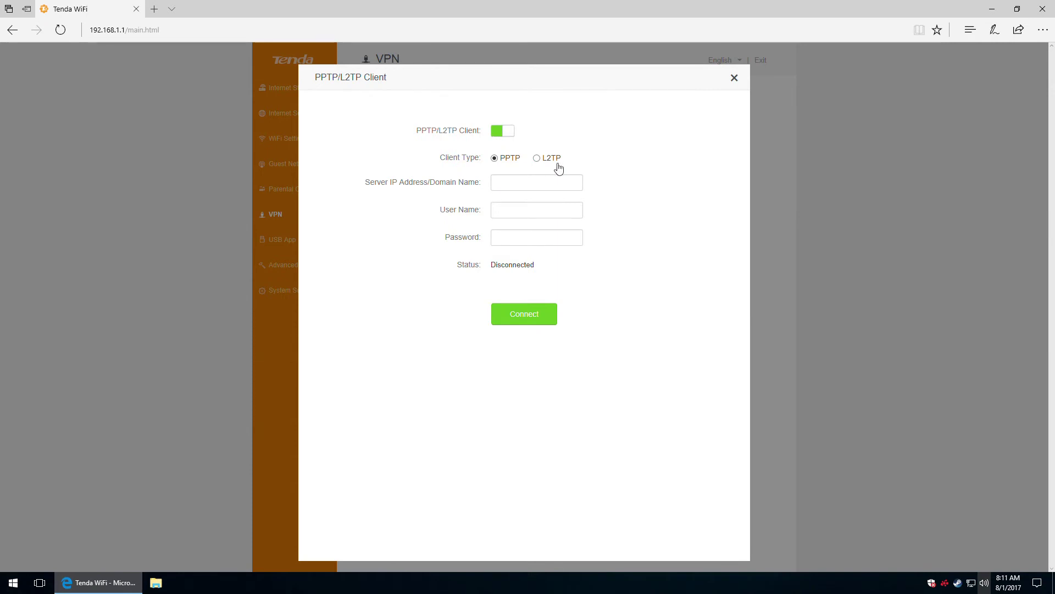
{"action": "left_click", "coordinate": [552, 164]}
{"action": "left_click", "coordinate": [509, 160]}
{"action": "left_click", "coordinate": [735, 78]}
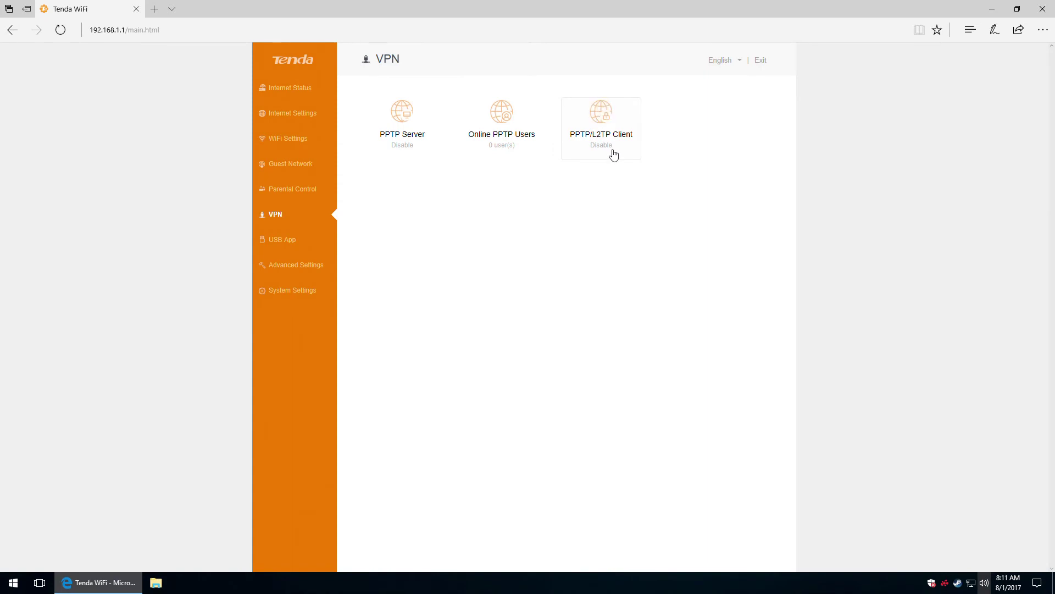
On the USB App page, open Share File, keep Unicode (utf-8) encoding, and allow FTP internet access.
{"action": "left_click", "coordinate": [272, 242]}
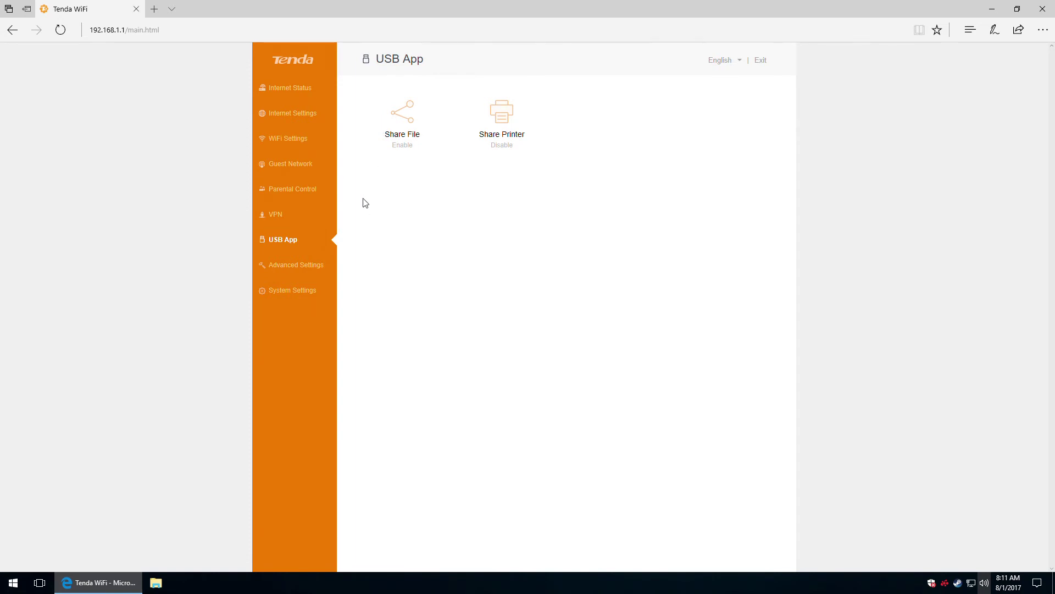
{"action": "left_click", "coordinate": [416, 120]}
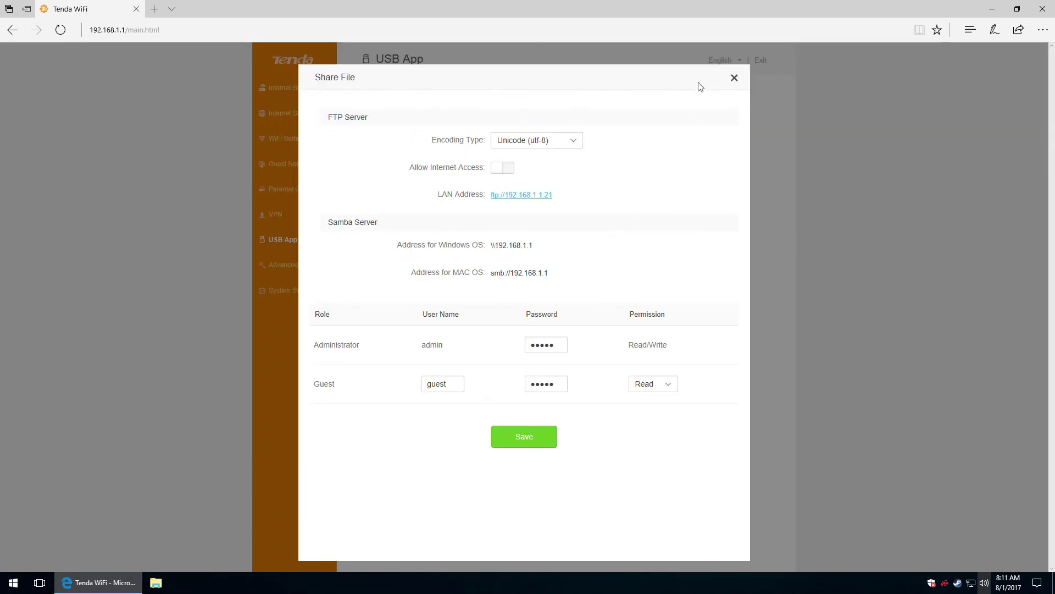
{"action": "left_click", "coordinate": [734, 78]}
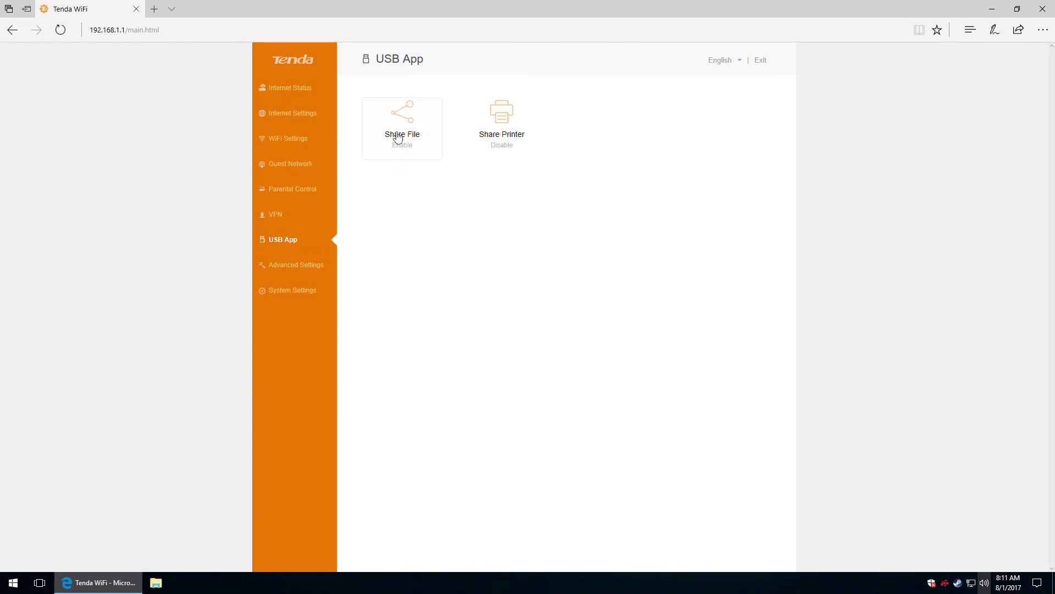
{"action": "left_click", "coordinate": [398, 138]}
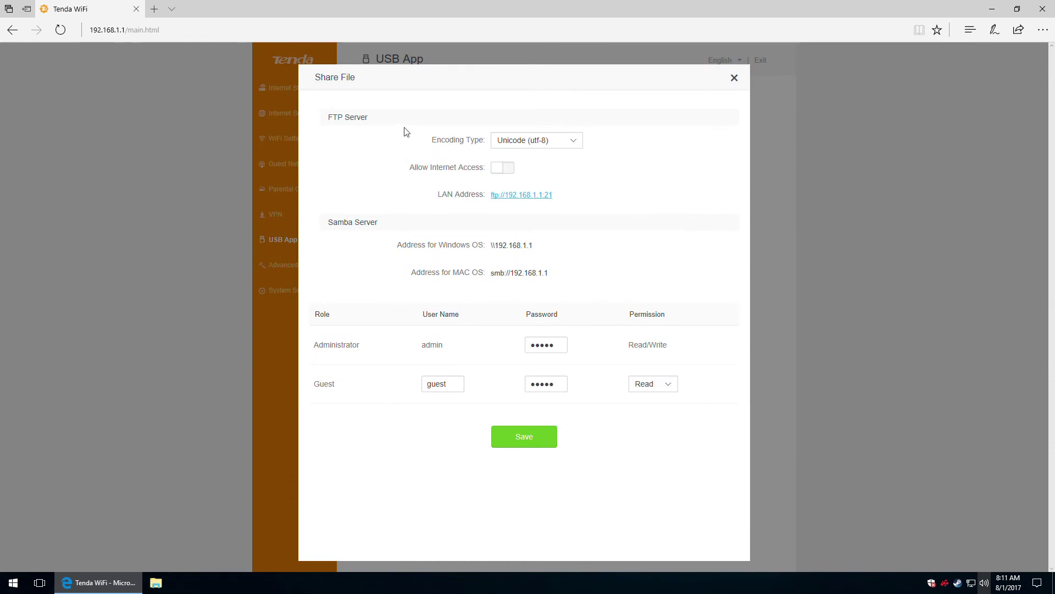
{"action": "left_click", "coordinate": [573, 141]}
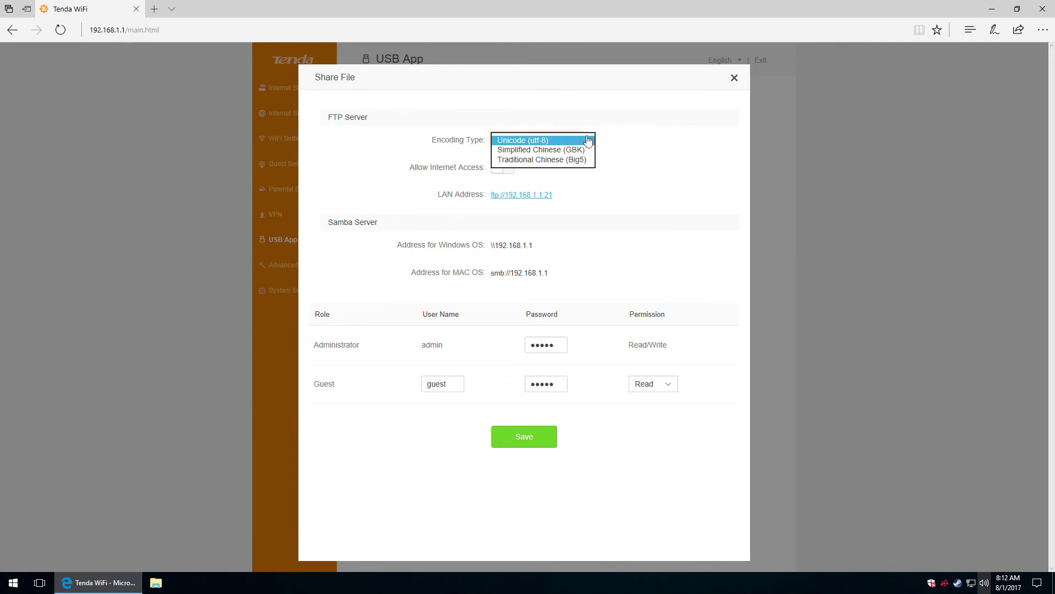
{"action": "left_click", "coordinate": [633, 142]}
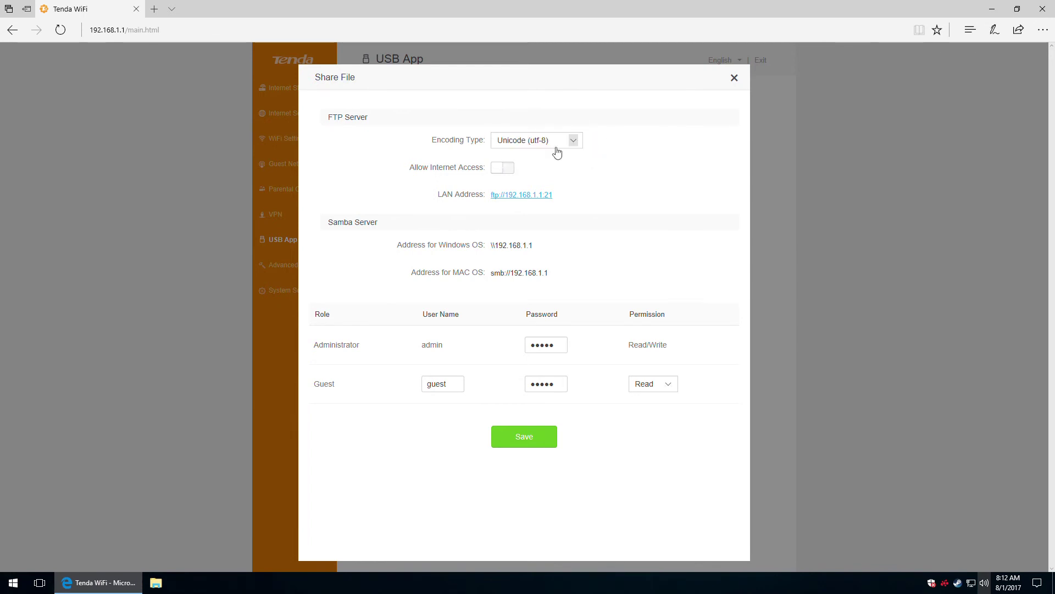
{"action": "left_click", "coordinate": [509, 169]}
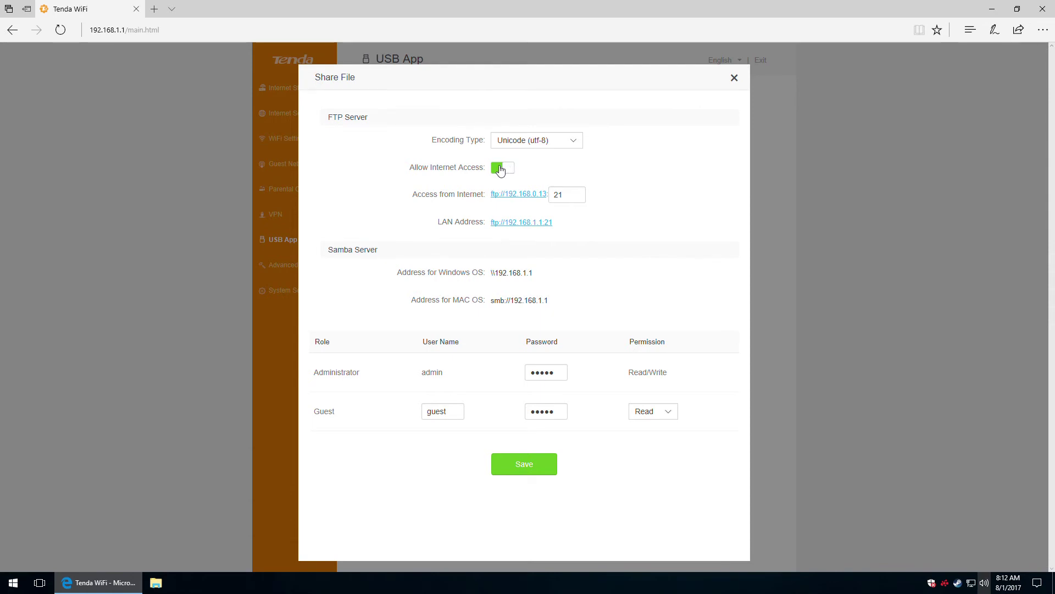
Turn FTP internet access off and inspect the administrator and guest account credentials.
{"action": "left_click", "coordinate": [500, 170]}
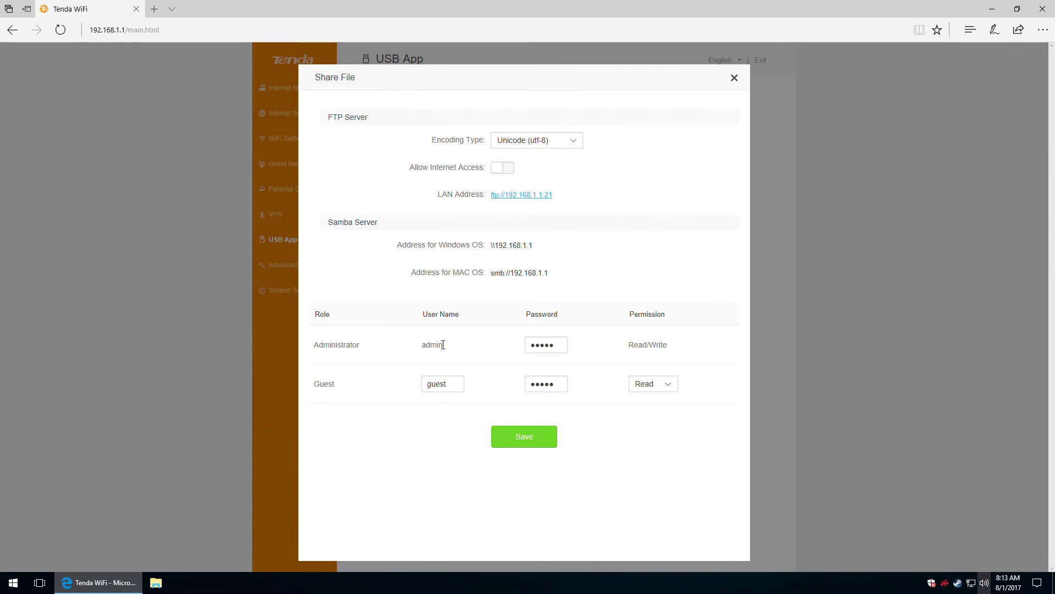
{"action": "left_click", "coordinate": [541, 343]}
{"action": "left_click", "coordinate": [326, 384]}
{"action": "left_click", "coordinate": [430, 380]}
{"action": "double_click", "coordinate": [438, 386]}
{"action": "left_click", "coordinate": [559, 383]}
Keep the guest permission at Read, save the file-sharing settings, and reopen Share File.
{"action": "left_click", "coordinate": [671, 387]}
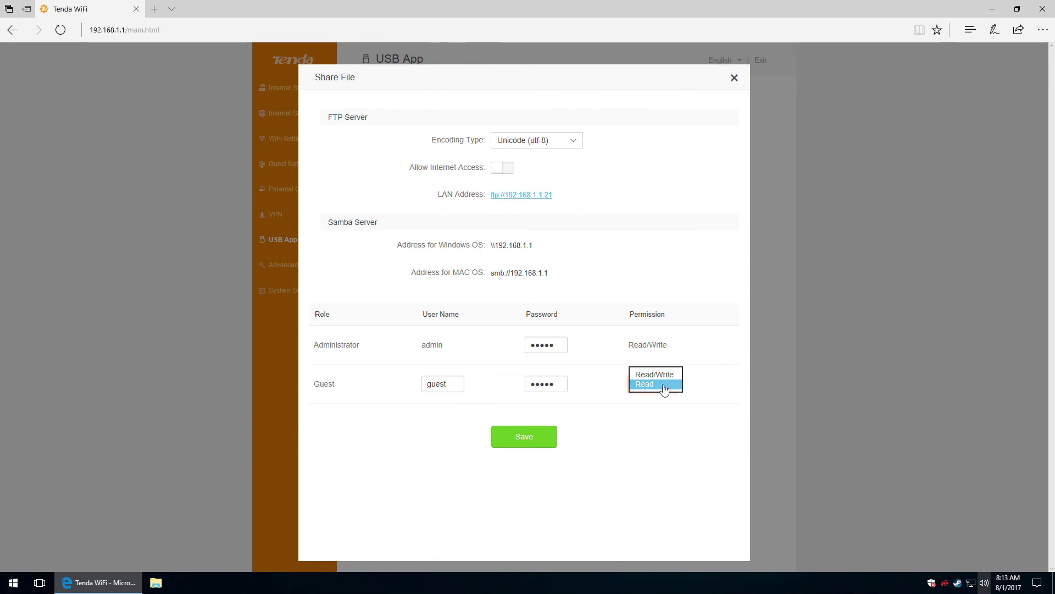
{"action": "left_click", "coordinate": [644, 455]}
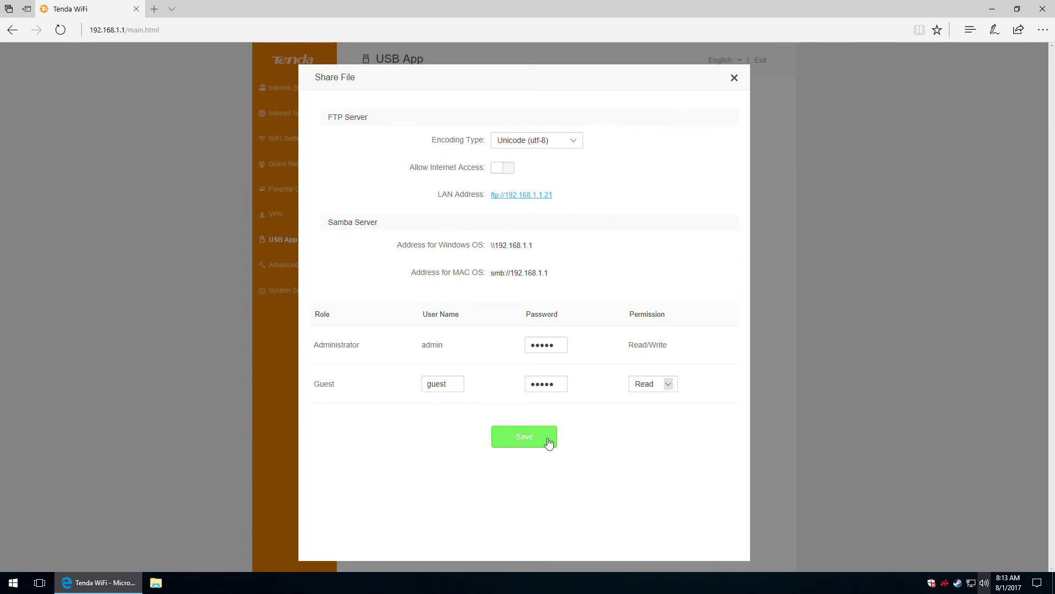
{"action": "left_click", "coordinate": [735, 79]}
{"action": "left_click", "coordinate": [401, 120]}
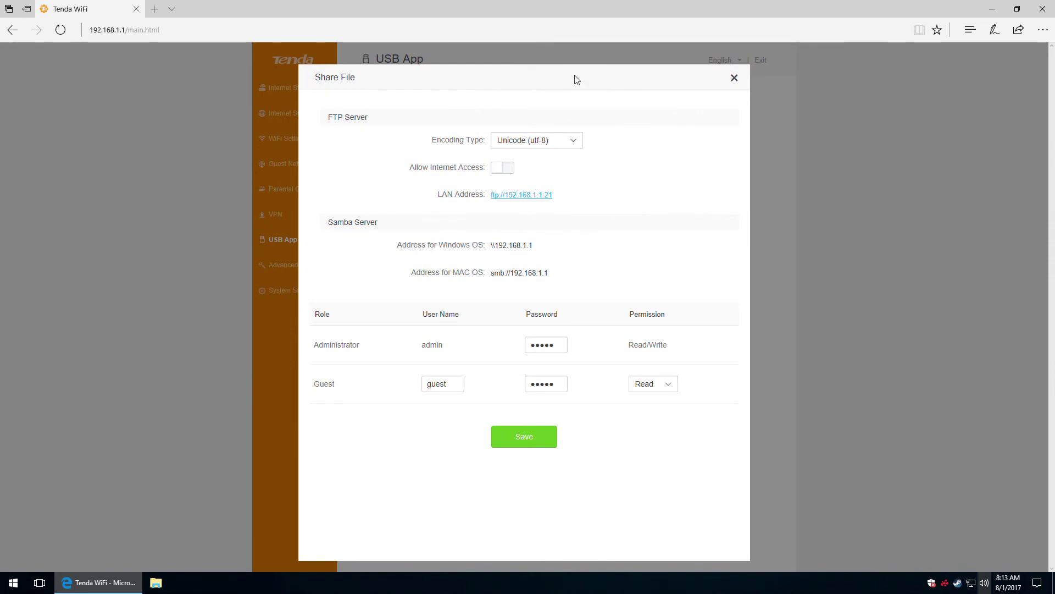
Close Share File, then enable printer sharing and switch it back to Disable.
{"action": "left_click", "coordinate": [735, 78]}
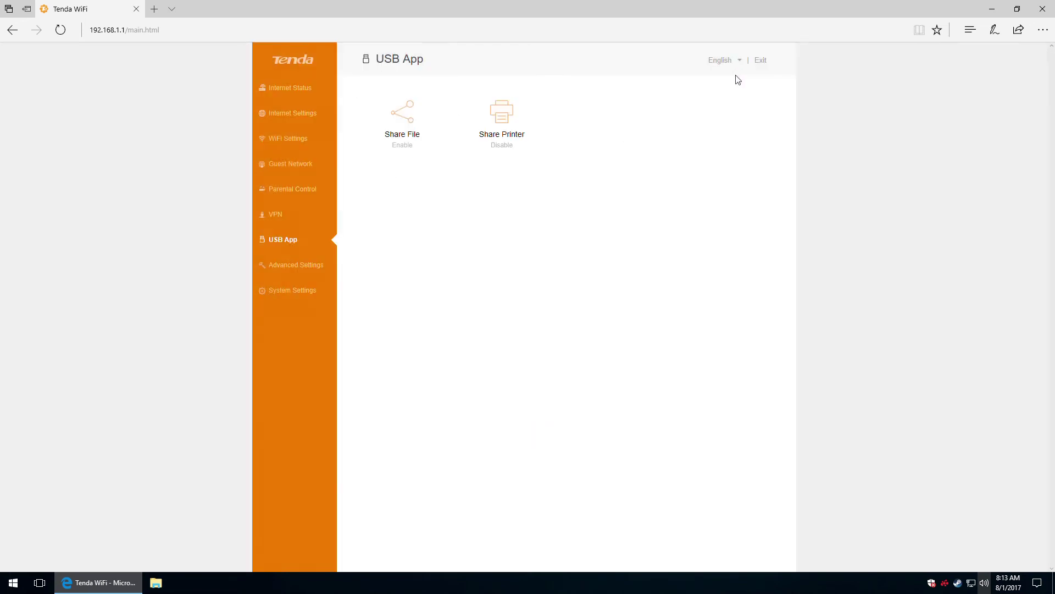
{"action": "left_click", "coordinate": [404, 118]}
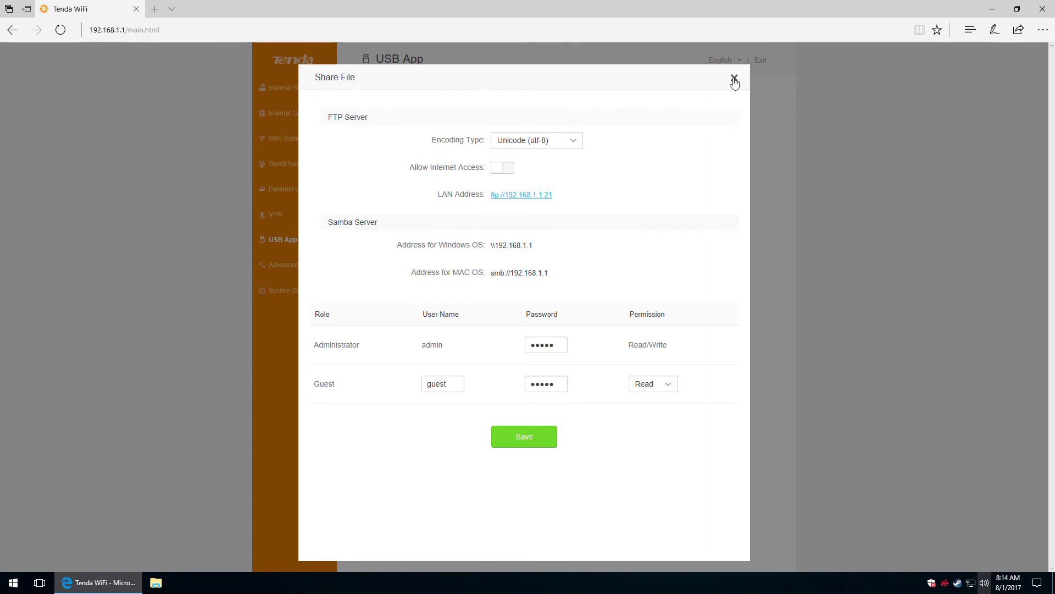
{"action": "left_click", "coordinate": [734, 81]}
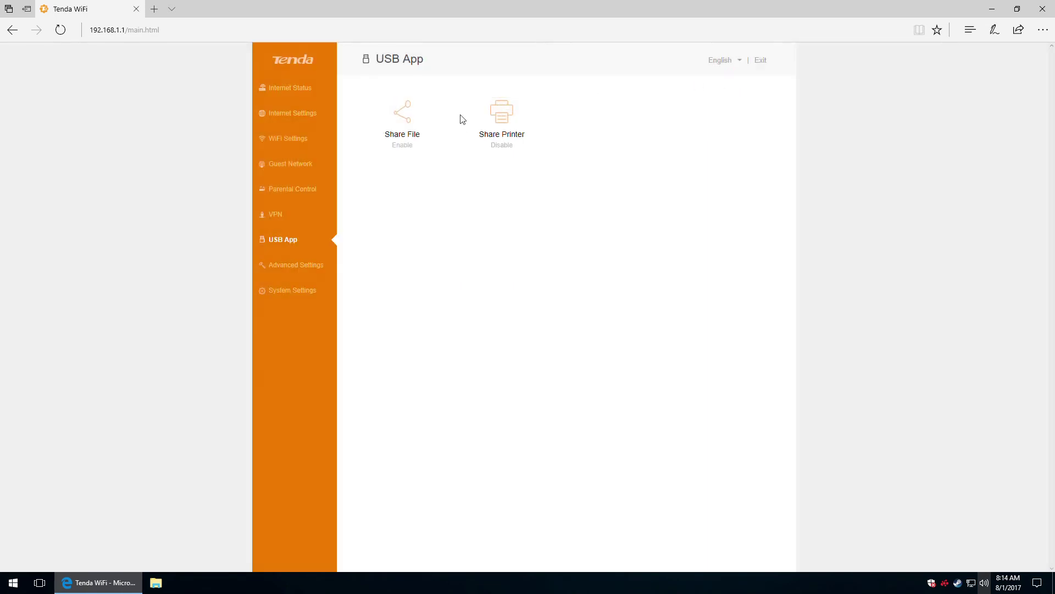
{"action": "left_click", "coordinate": [508, 117]}
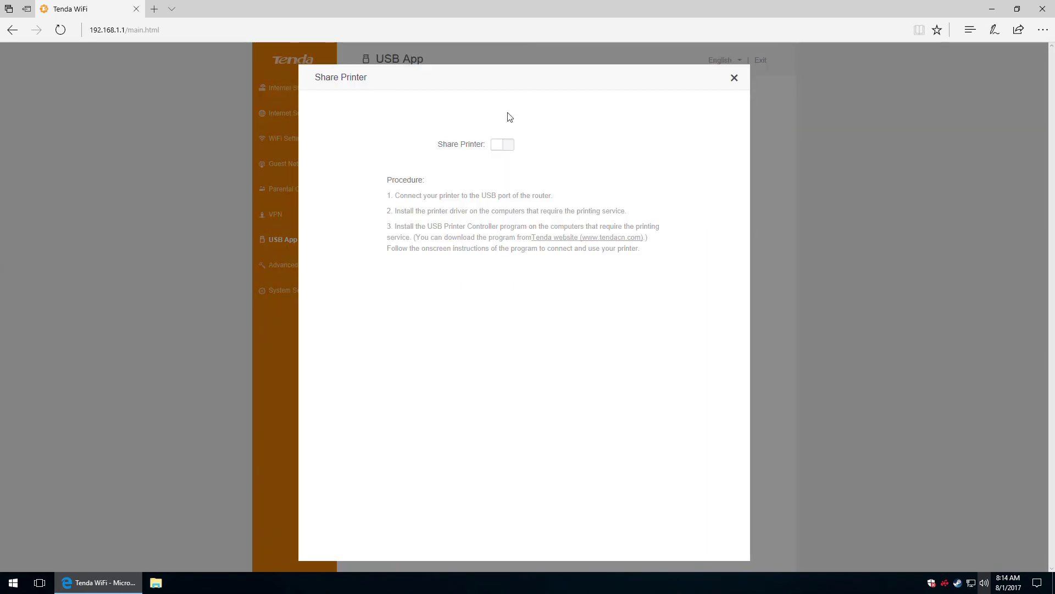
{"action": "left_click", "coordinate": [503, 145]}
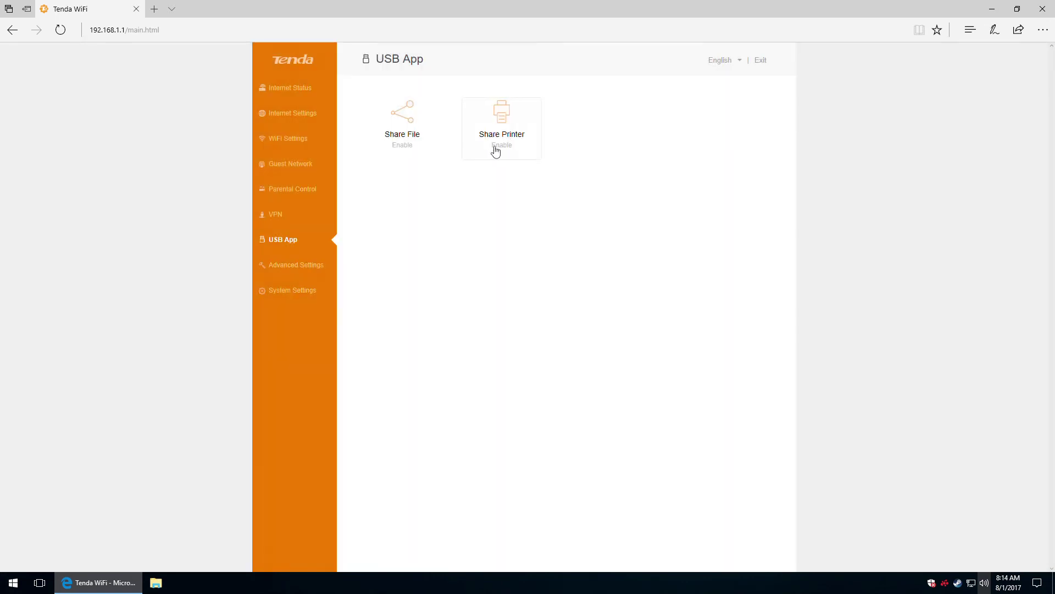
{"action": "left_click", "coordinate": [504, 120]}
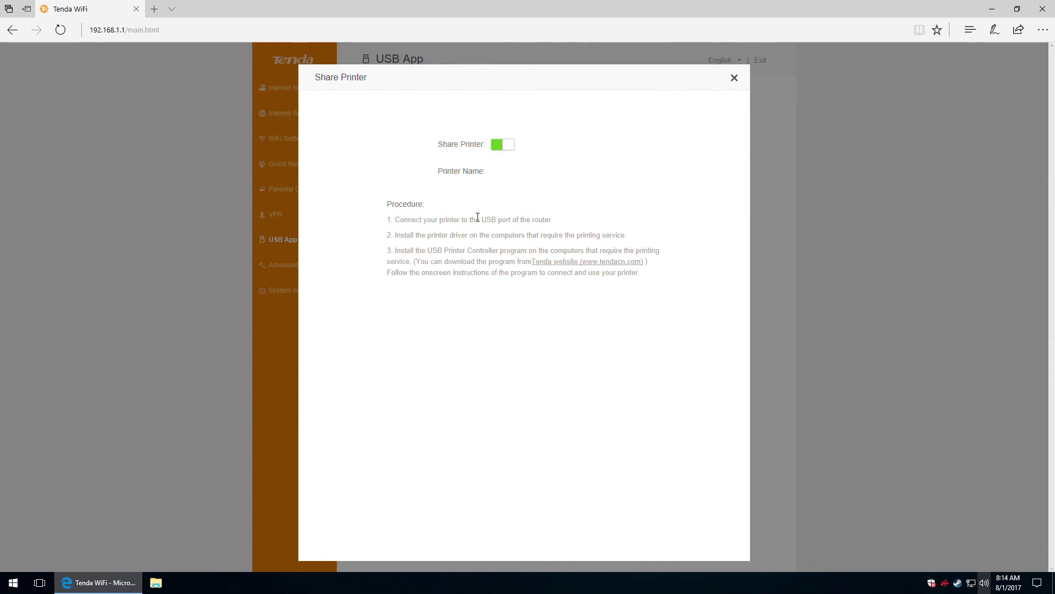
{"action": "left_click", "coordinate": [501, 145]}
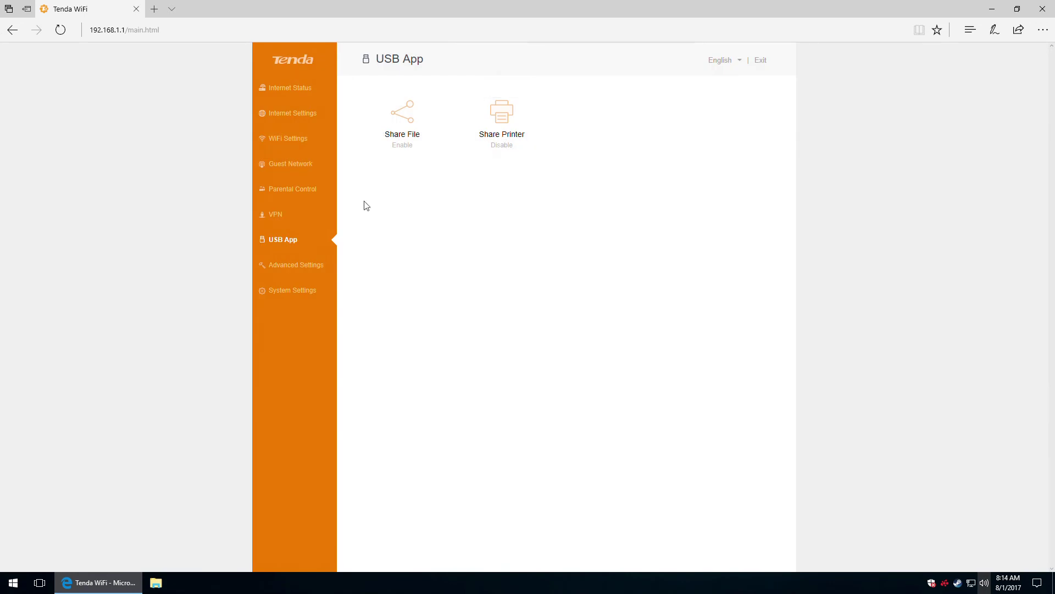
In Advanced Settings, open Bandwidth Control and edit the Desktop device name field.
{"action": "left_click", "coordinate": [295, 268]}
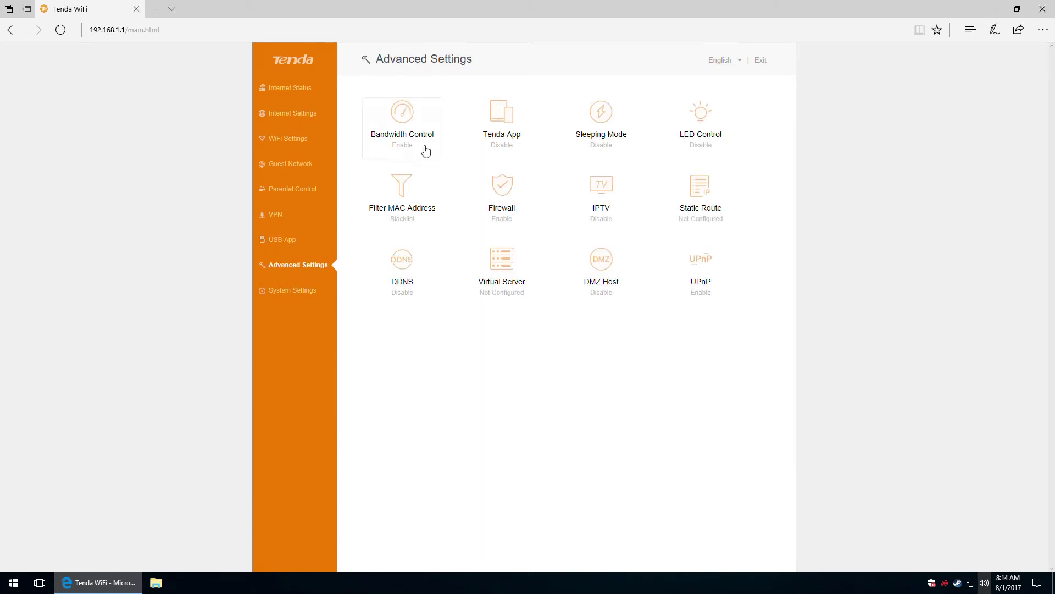
{"action": "left_click", "coordinate": [405, 119]}
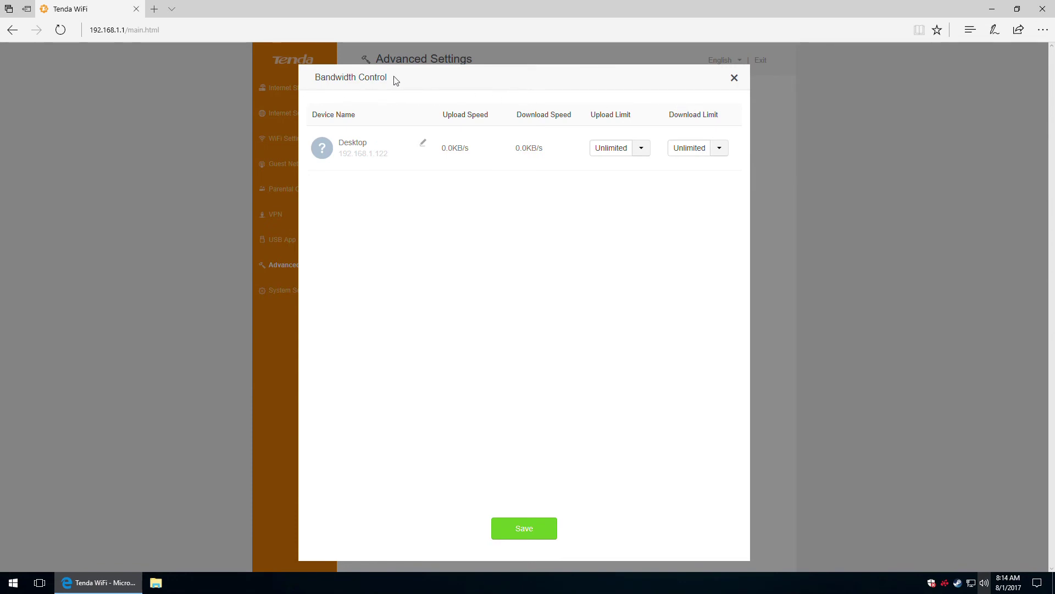
{"action": "left_click", "coordinate": [423, 144]}
{"action": "double_click", "coordinate": [377, 144]}
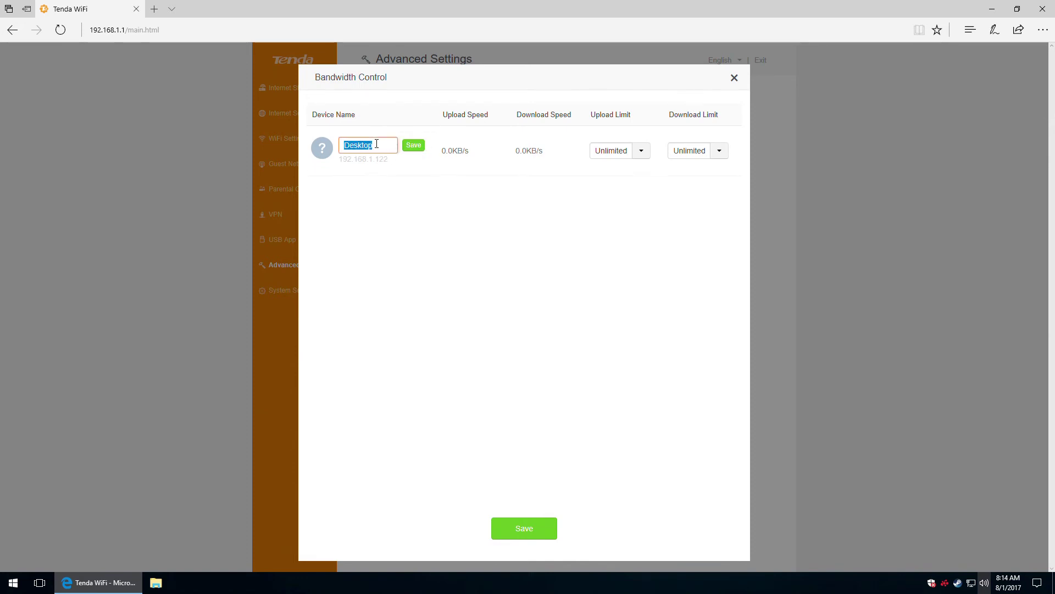
{"action": "left_click", "coordinate": [378, 145]}
{"action": "left_click", "coordinate": [448, 195]}
Check the upload and download limit choices, keep both Unlimited, and close the dialog.
{"action": "left_click", "coordinate": [641, 152]}
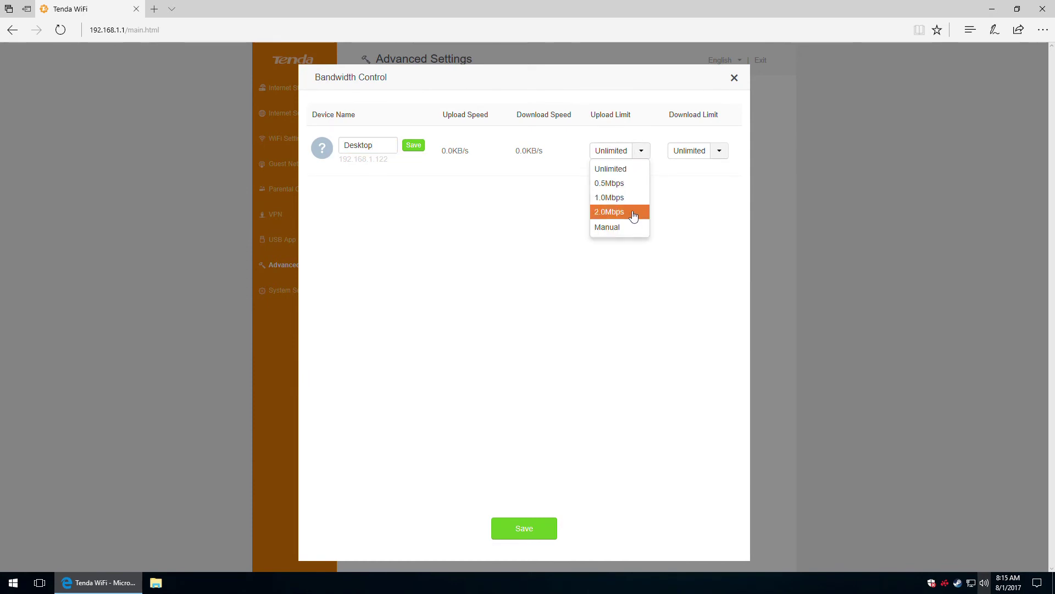
{"action": "left_click", "coordinate": [722, 154]}
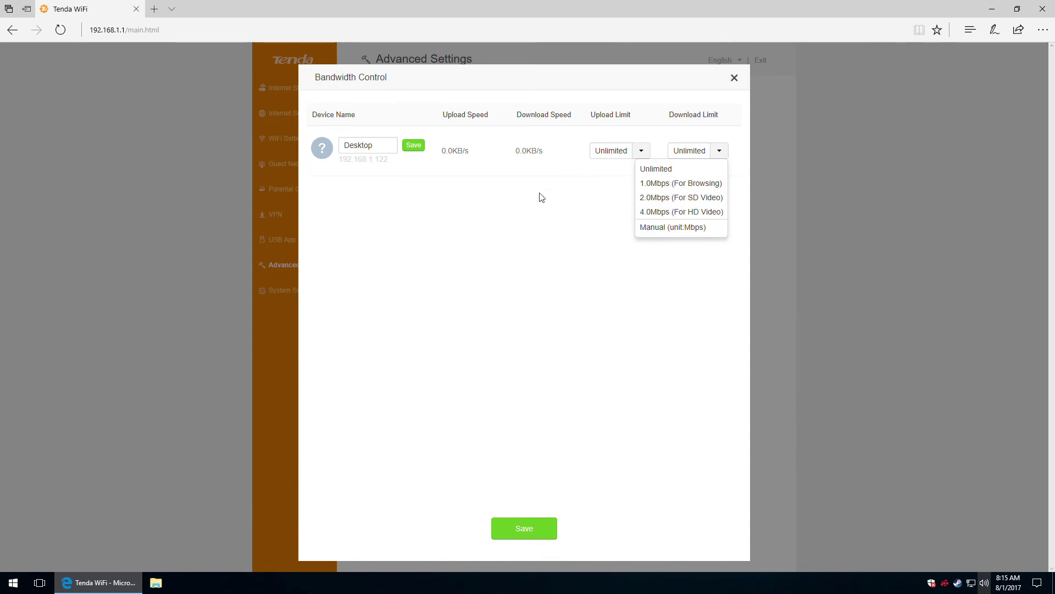
{"action": "left_click", "coordinate": [537, 225]}
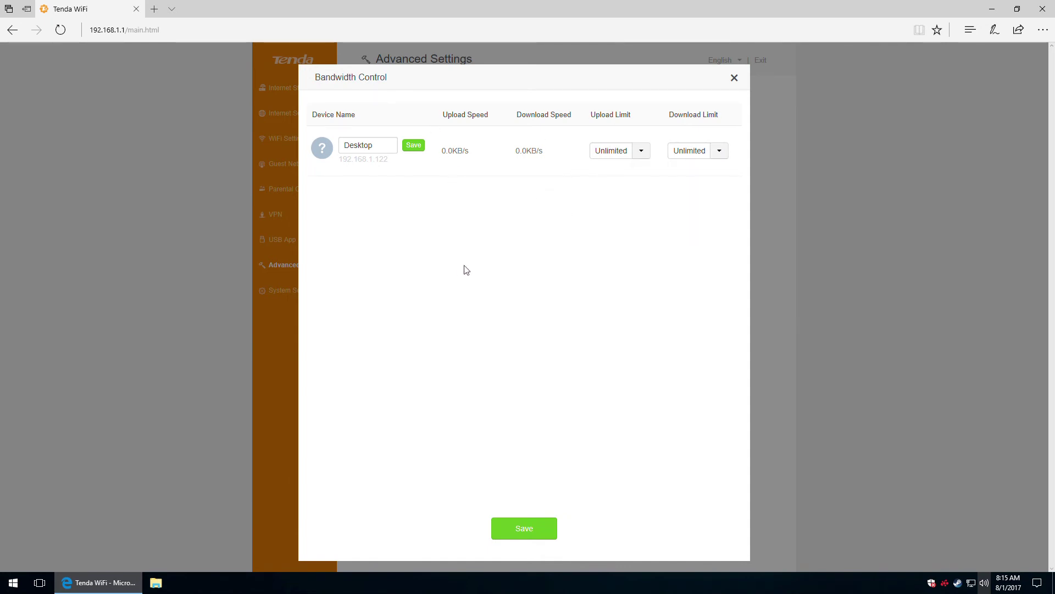
{"action": "left_click", "coordinate": [735, 78]}
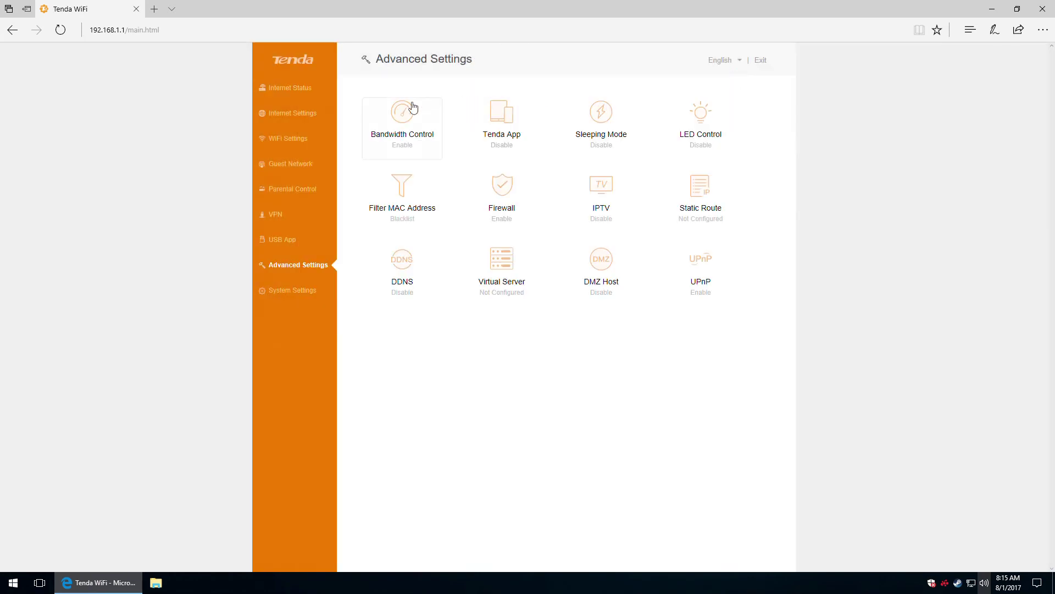
Enable Tenda App management, then switch it back off and close its settings.
{"action": "left_click", "coordinate": [512, 125]}
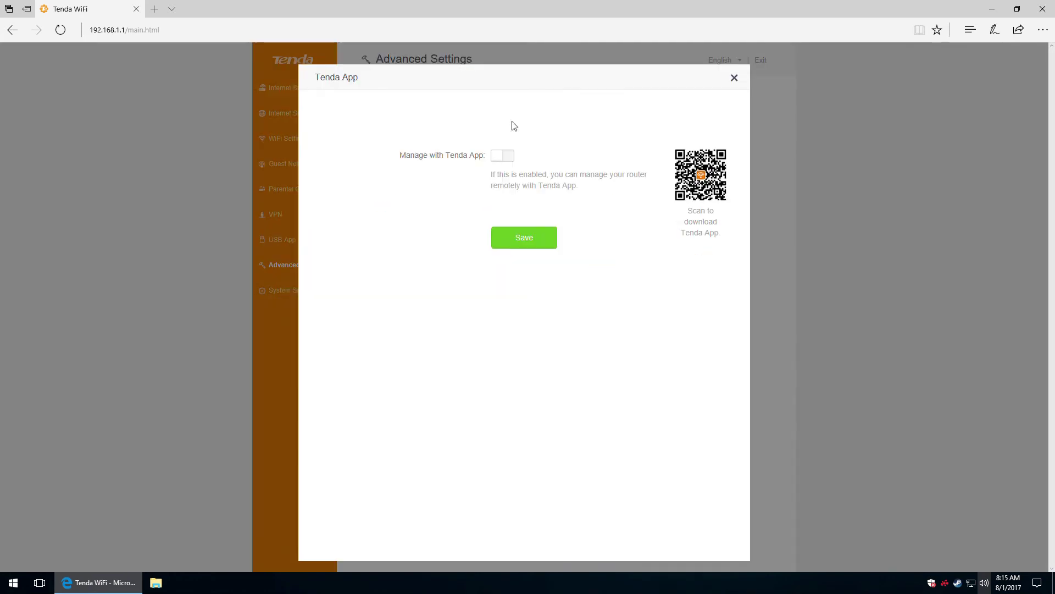
{"action": "left_click", "coordinate": [502, 156]}
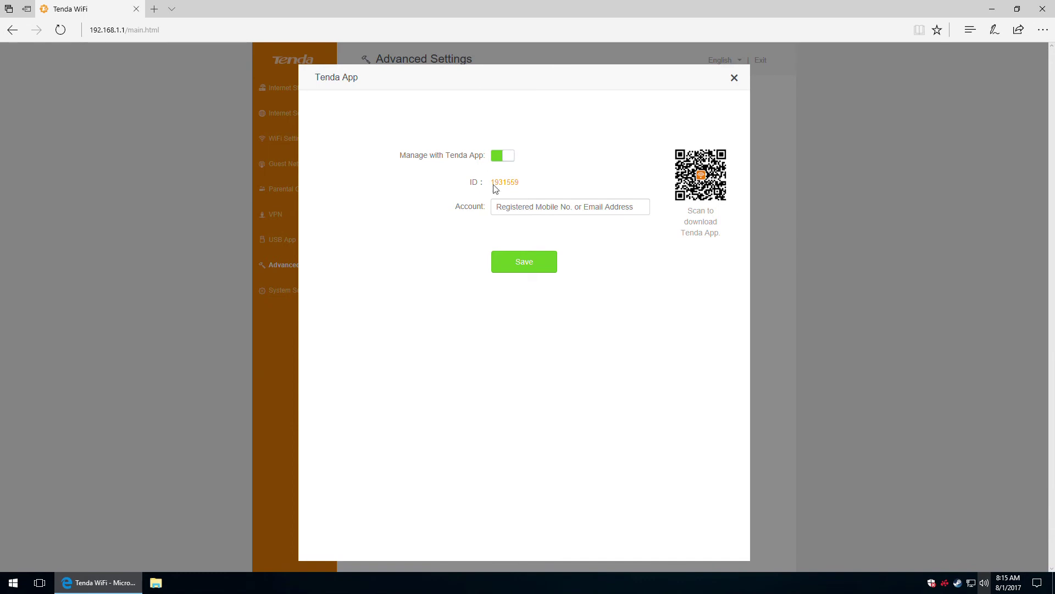
{"action": "left_click", "coordinate": [505, 158]}
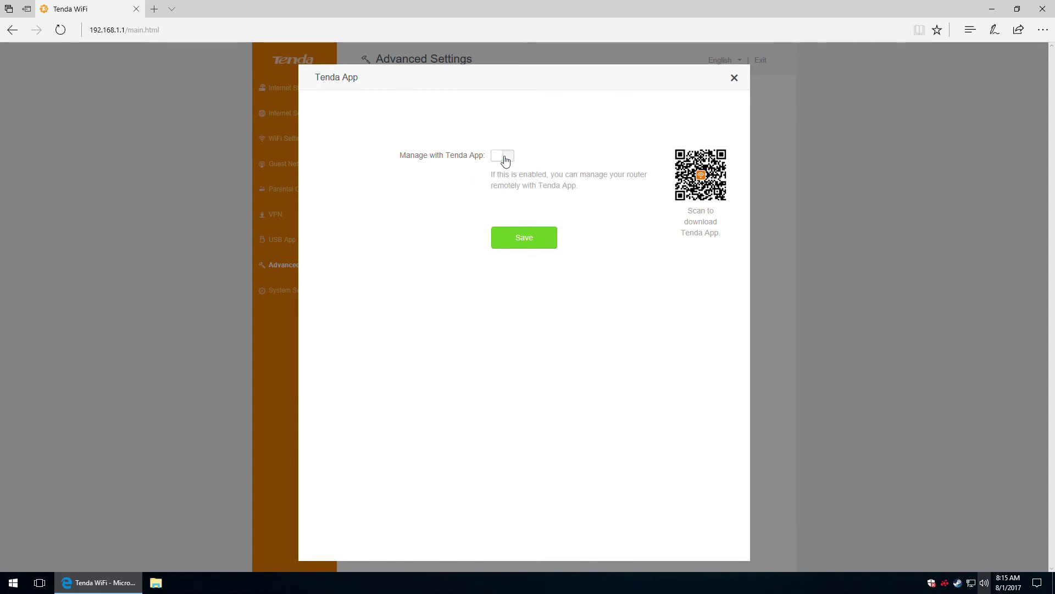
{"action": "left_click", "coordinate": [735, 78]}
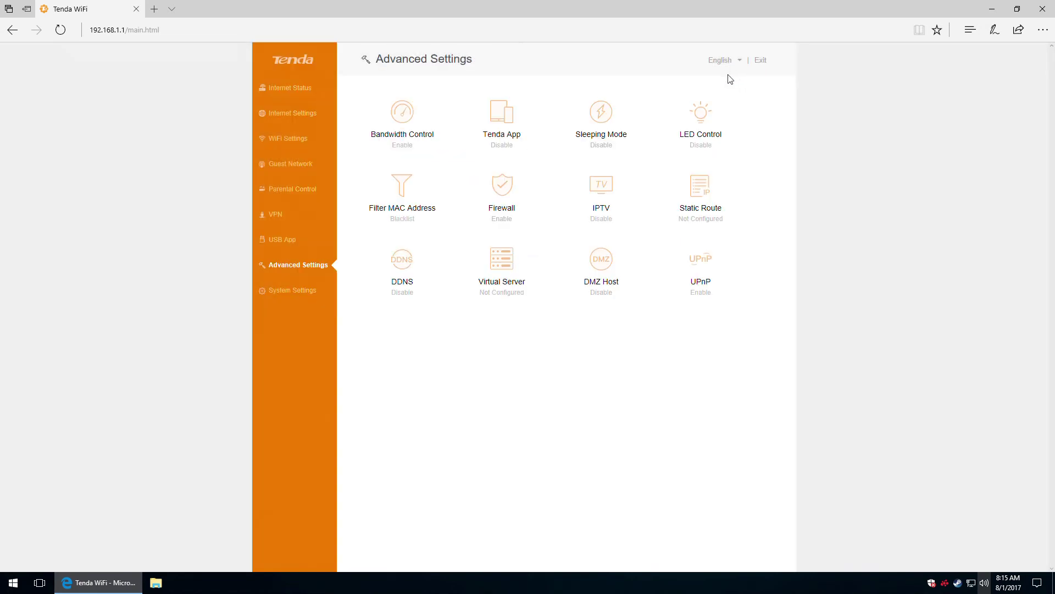
{"action": "left_click", "coordinate": [604, 117]}
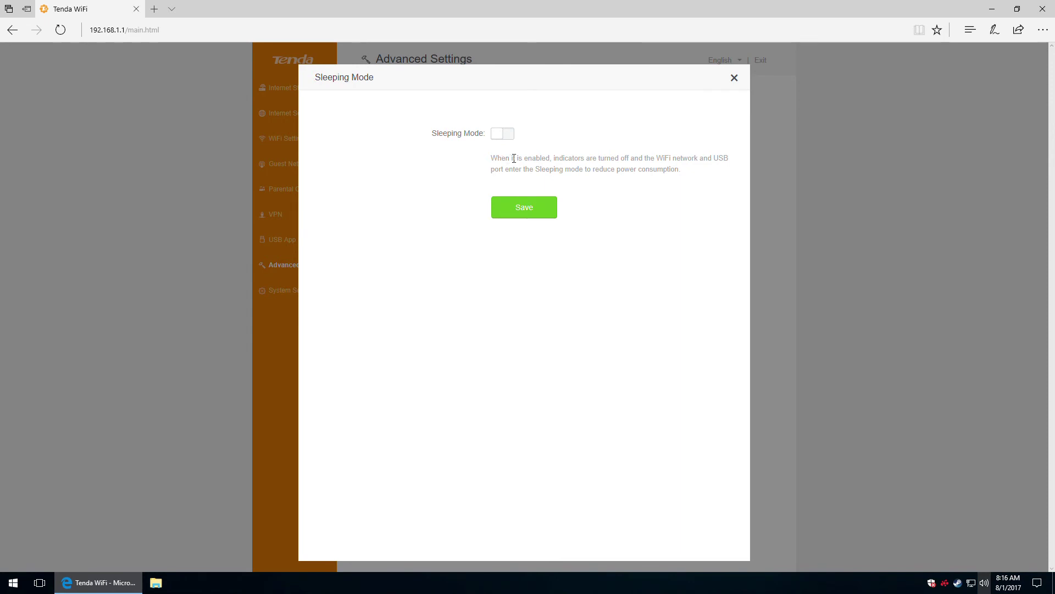
{"action": "left_click", "coordinate": [506, 135]}
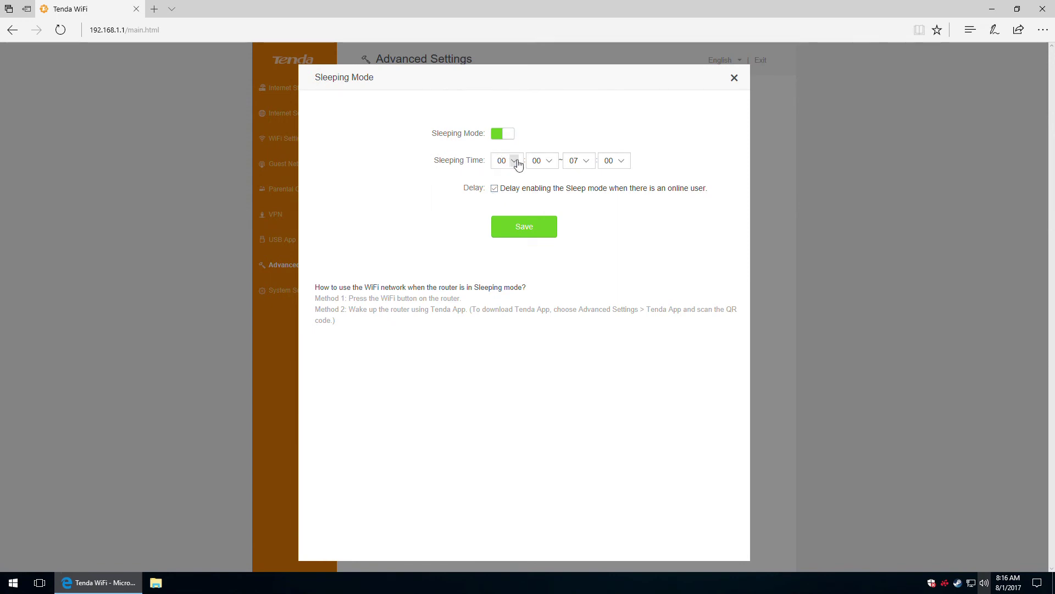
{"action": "left_click", "coordinate": [517, 161]}
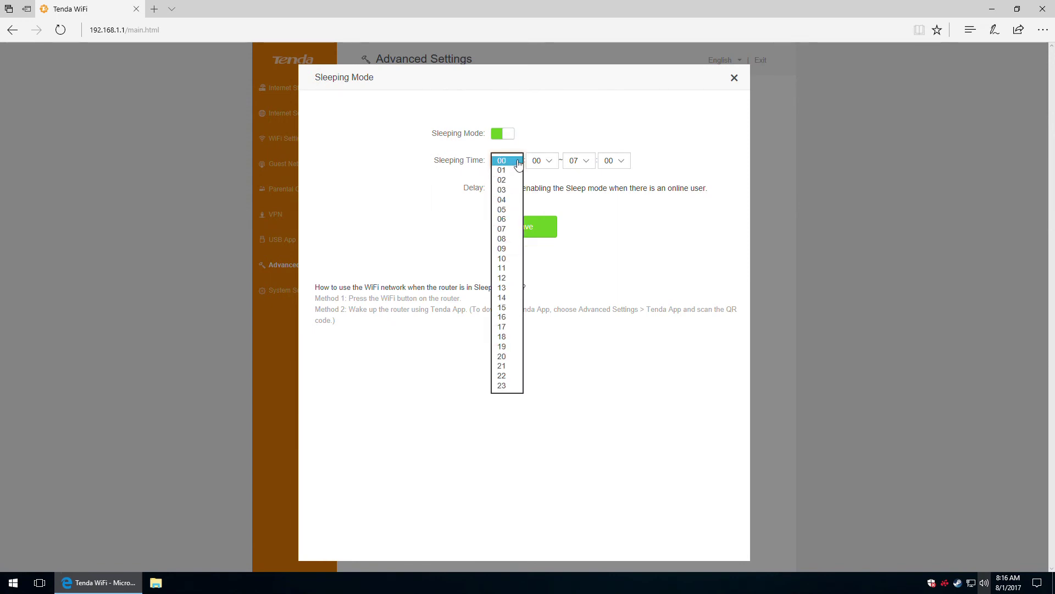
{"action": "left_click", "coordinate": [547, 133]}
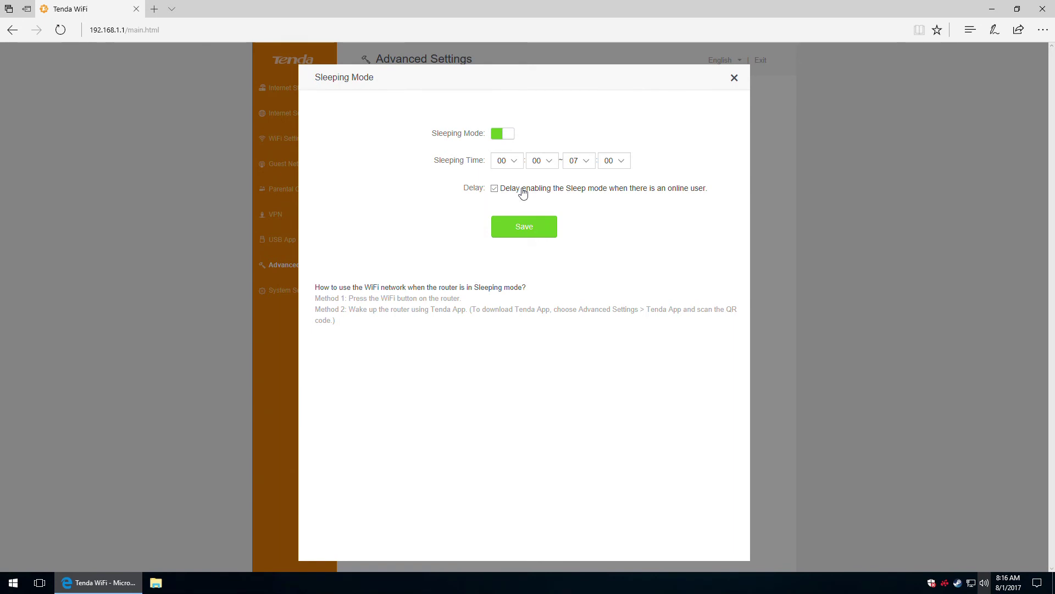
{"action": "left_click", "coordinate": [504, 134]}
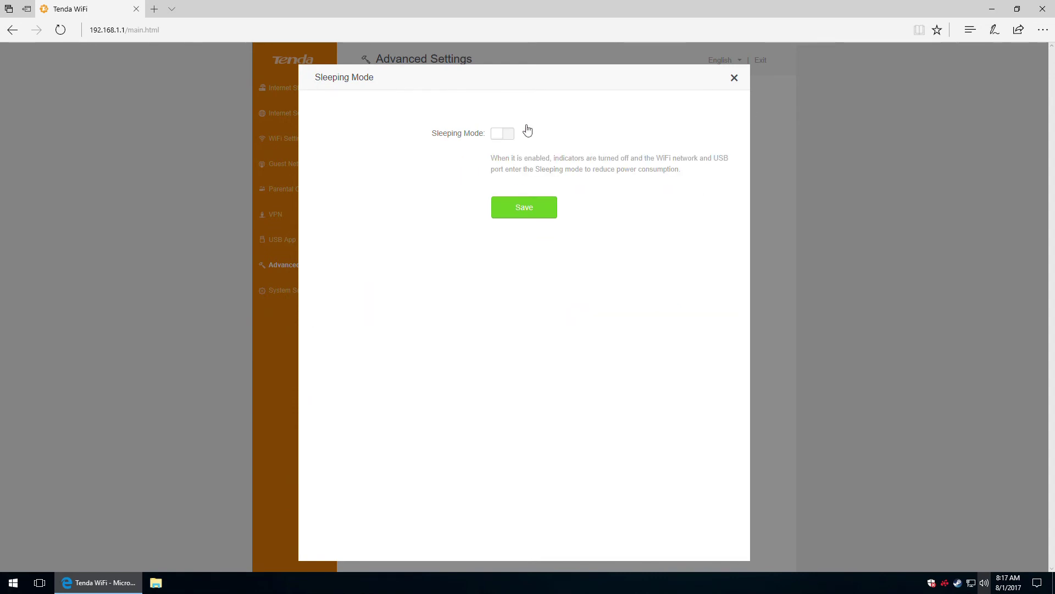
{"action": "left_click", "coordinate": [735, 77]}
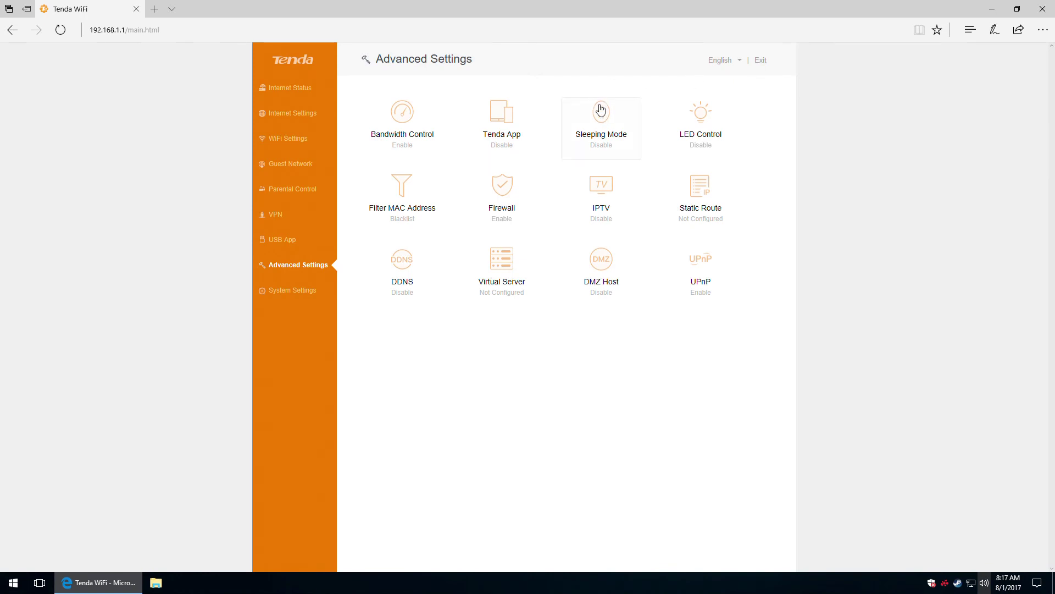
{"action": "left_click", "coordinate": [708, 119]}
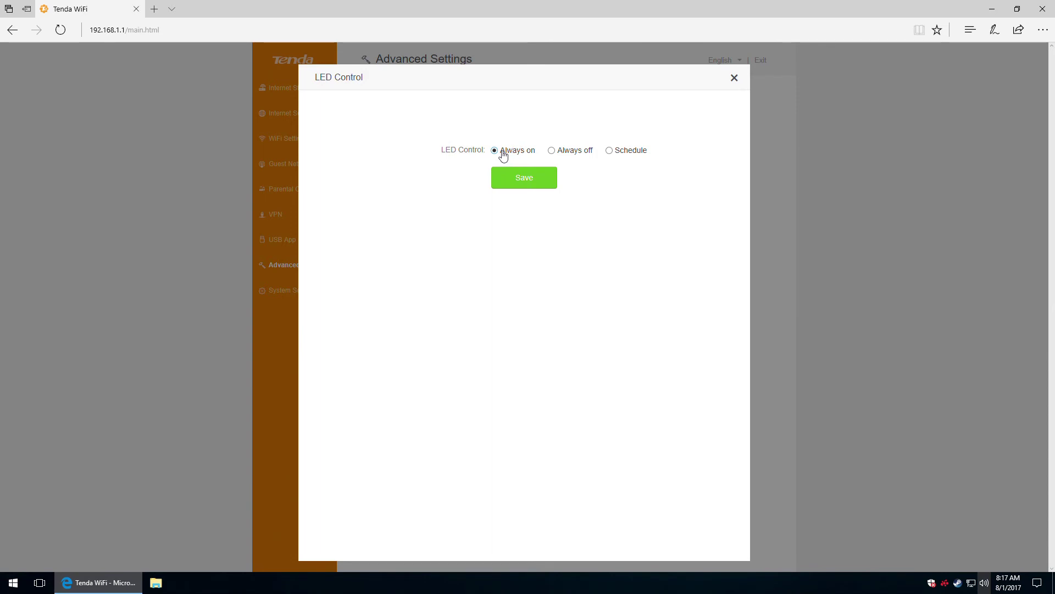
{"action": "left_click", "coordinate": [567, 157]}
{"action": "left_click", "coordinate": [636, 154]}
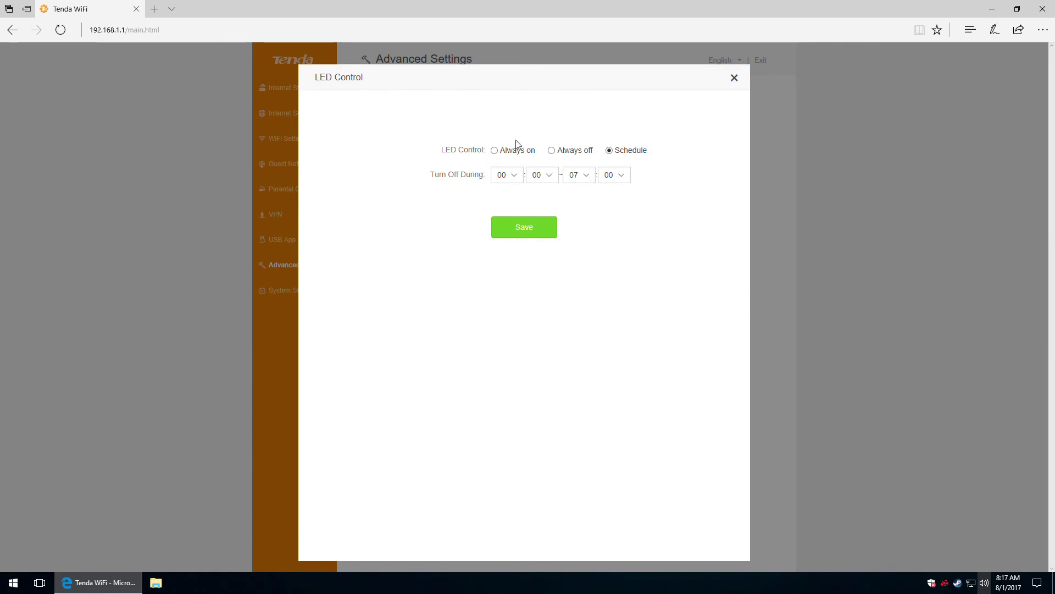
{"action": "left_click", "coordinate": [498, 149]}
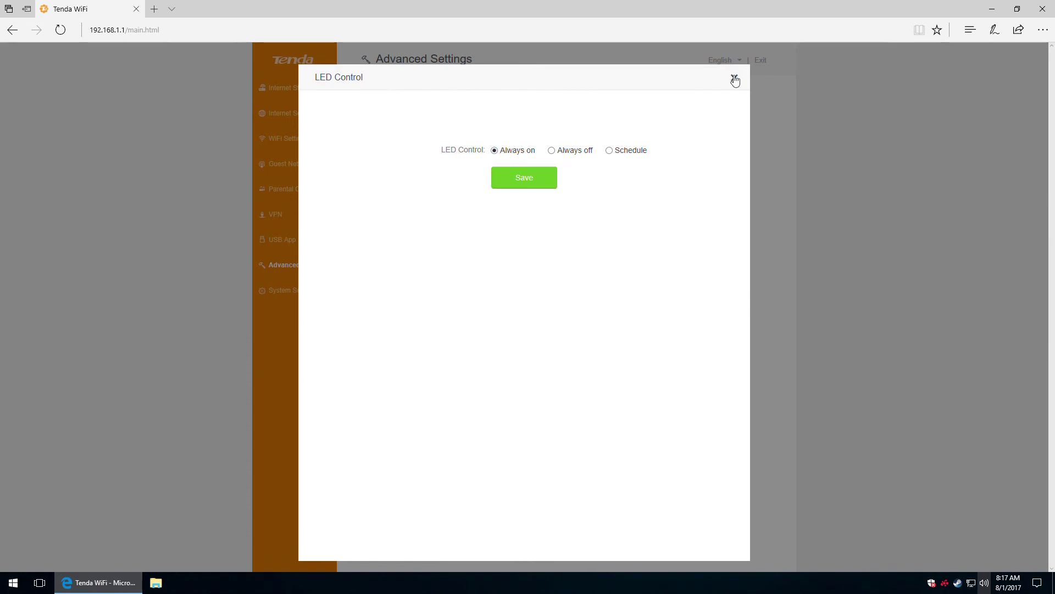
{"action": "left_click", "coordinate": [735, 77]}
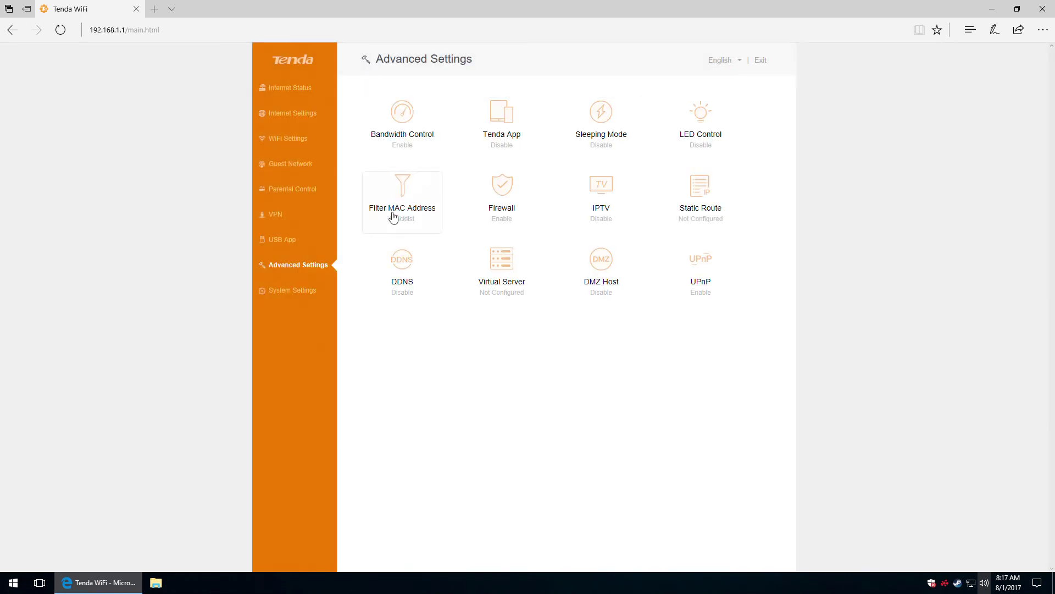
{"action": "left_click", "coordinate": [398, 193]}
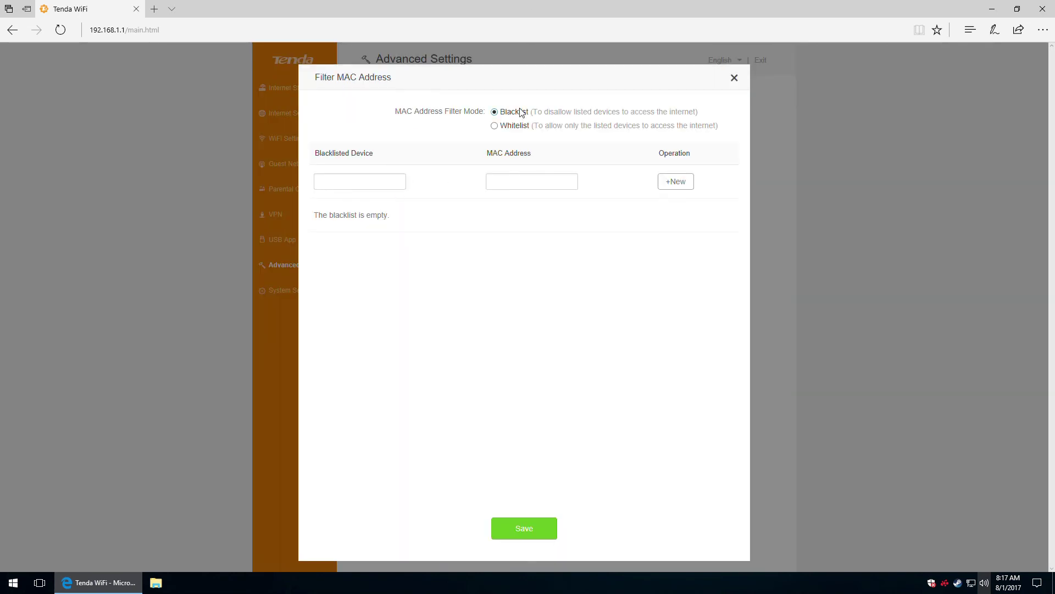
{"action": "left_click", "coordinate": [514, 126]}
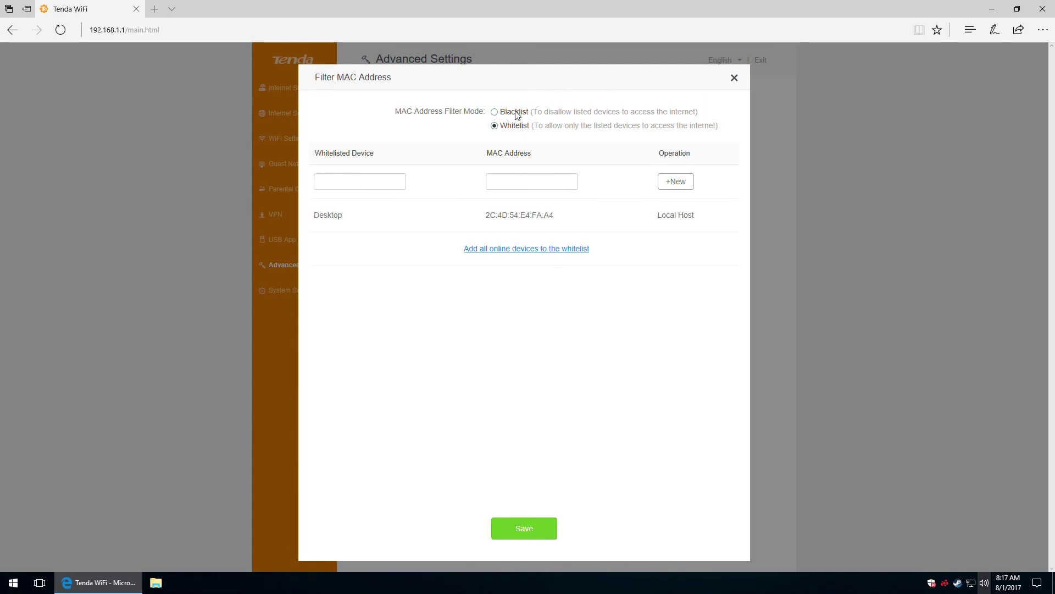
{"action": "left_click", "coordinate": [519, 112]}
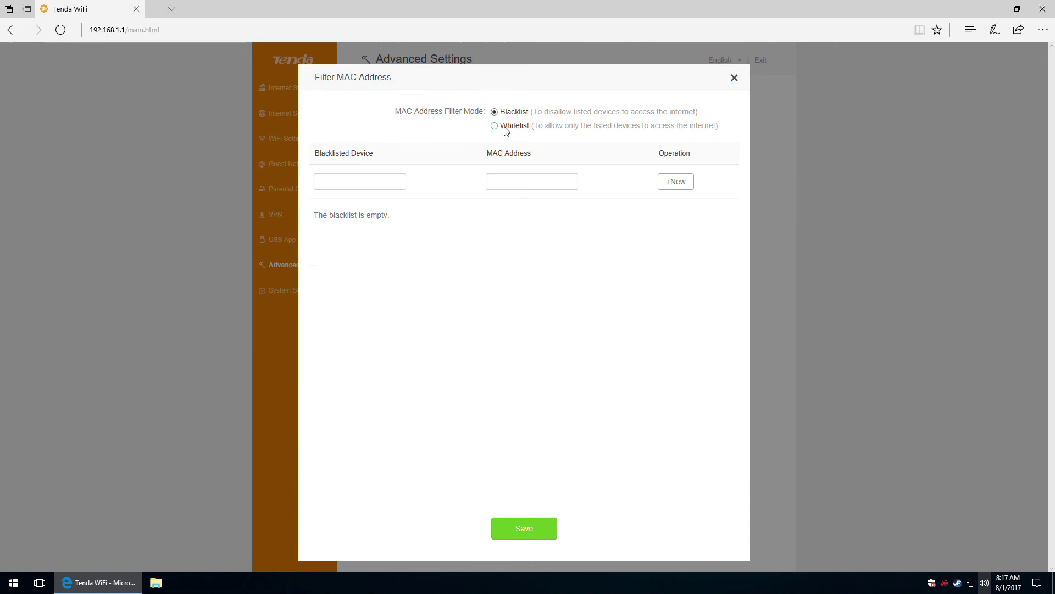
{"action": "left_click", "coordinate": [352, 181]}
{"action": "left_click", "coordinate": [538, 181]}
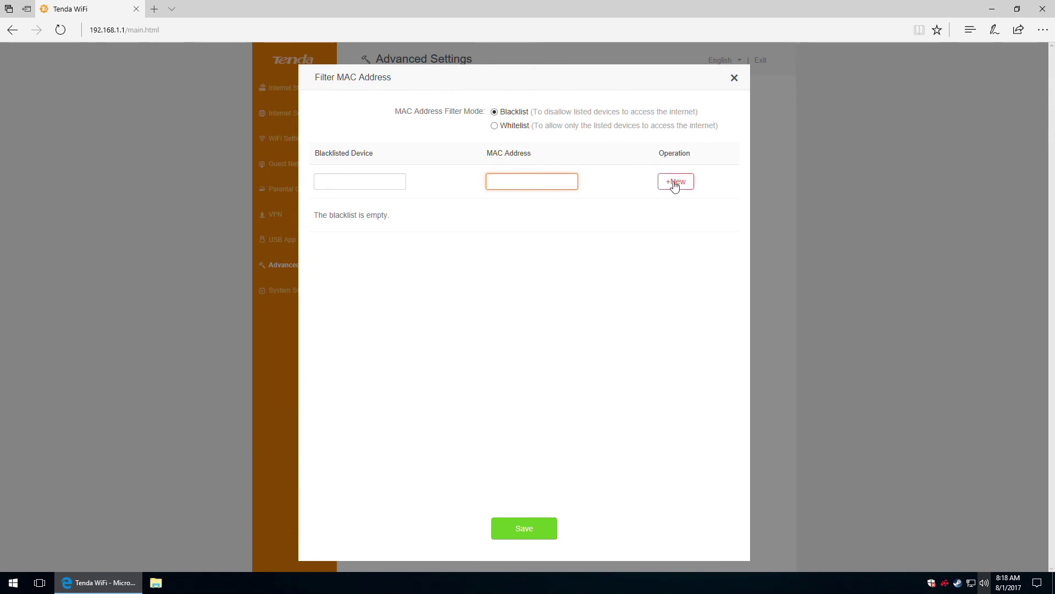
{"action": "left_click", "coordinate": [735, 78]}
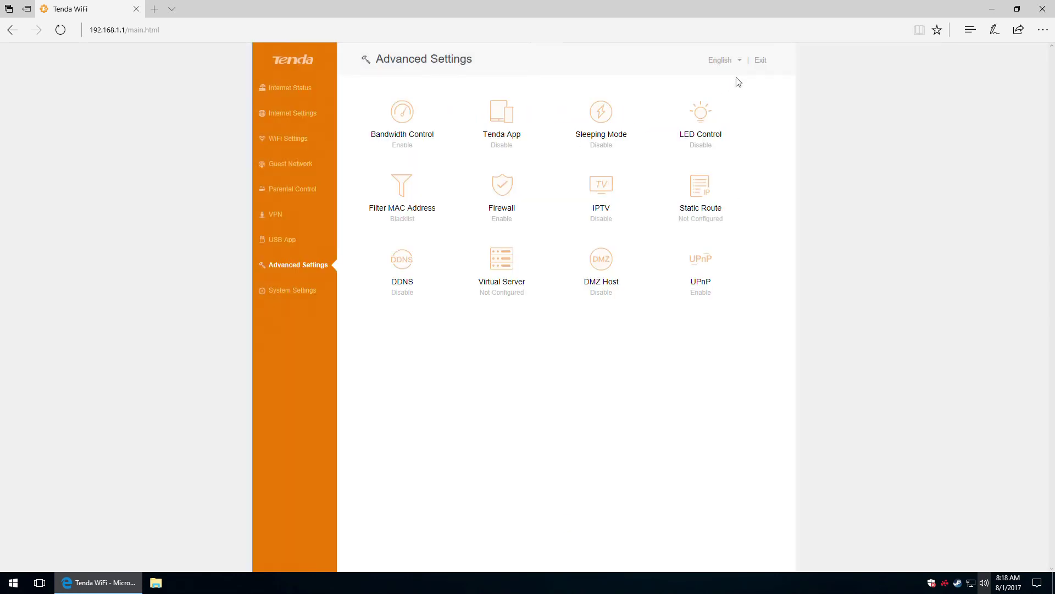
View Firewall, toggle IPTV on and off keeping VLAN Default, then open Static Route.
{"action": "left_click", "coordinate": [501, 193]}
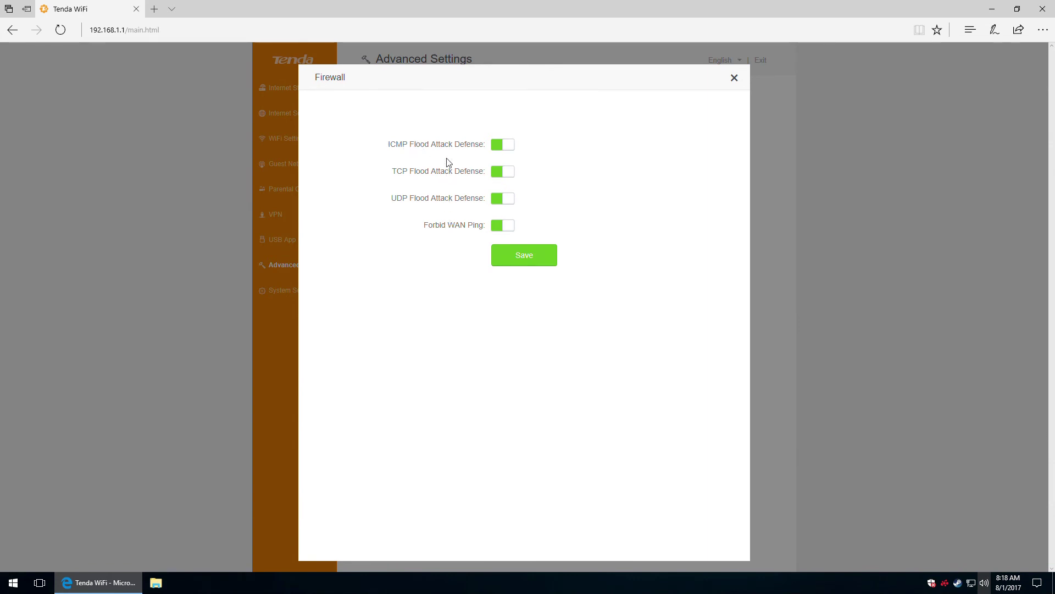
{"action": "left_click", "coordinate": [735, 77]}
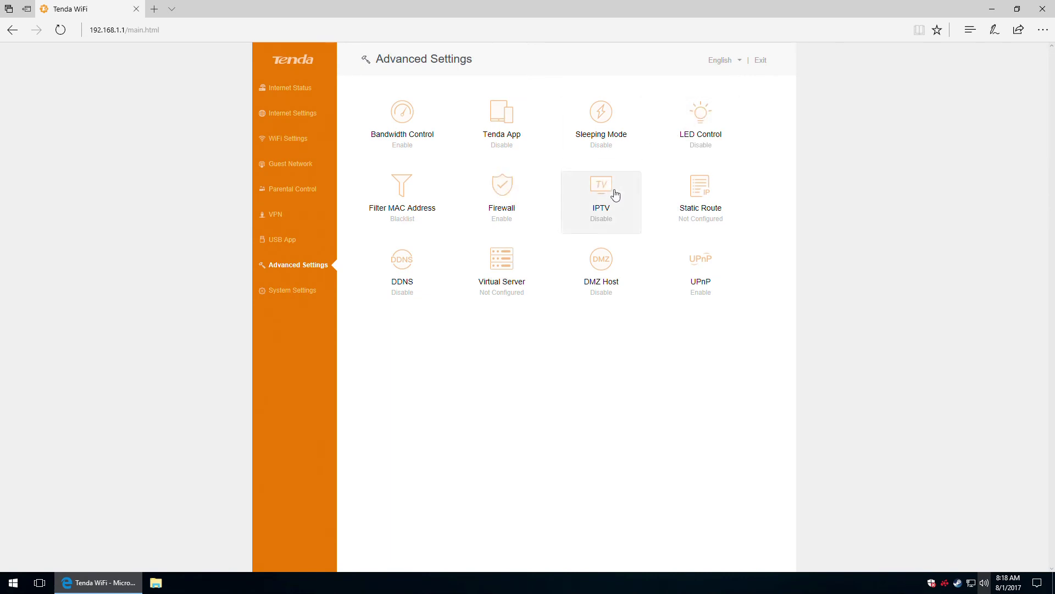
{"action": "left_click", "coordinate": [613, 193]}
{"action": "left_click", "coordinate": [503, 112]}
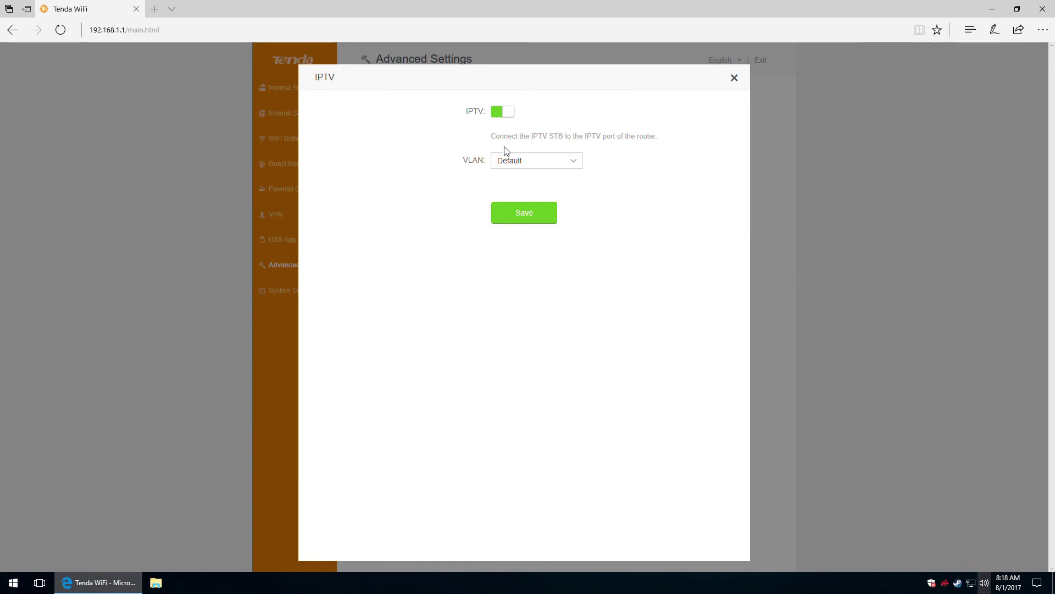
{"action": "left_click", "coordinate": [569, 163]}
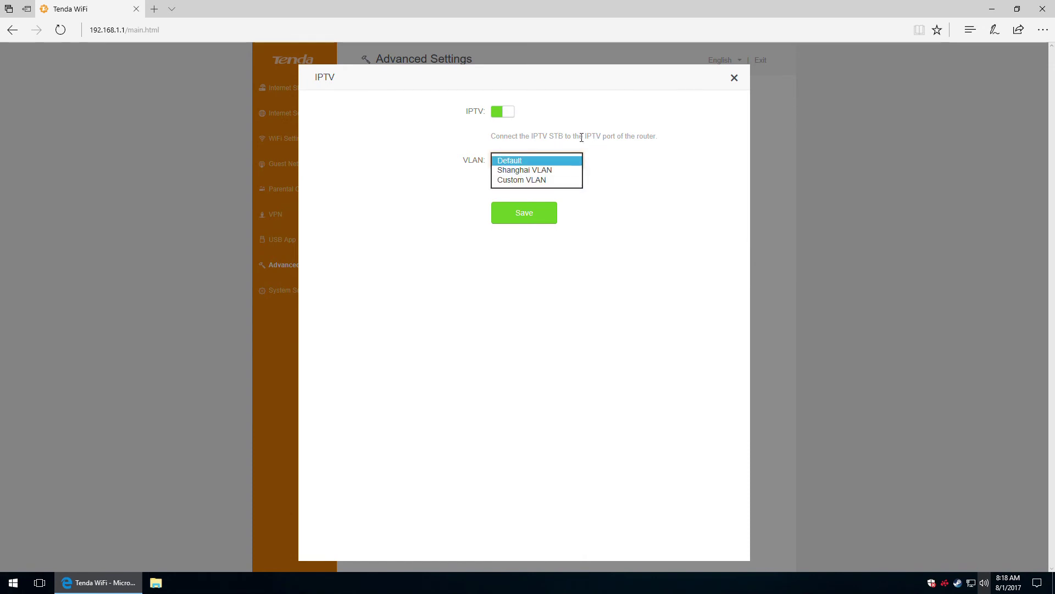
{"action": "left_click", "coordinate": [581, 136]}
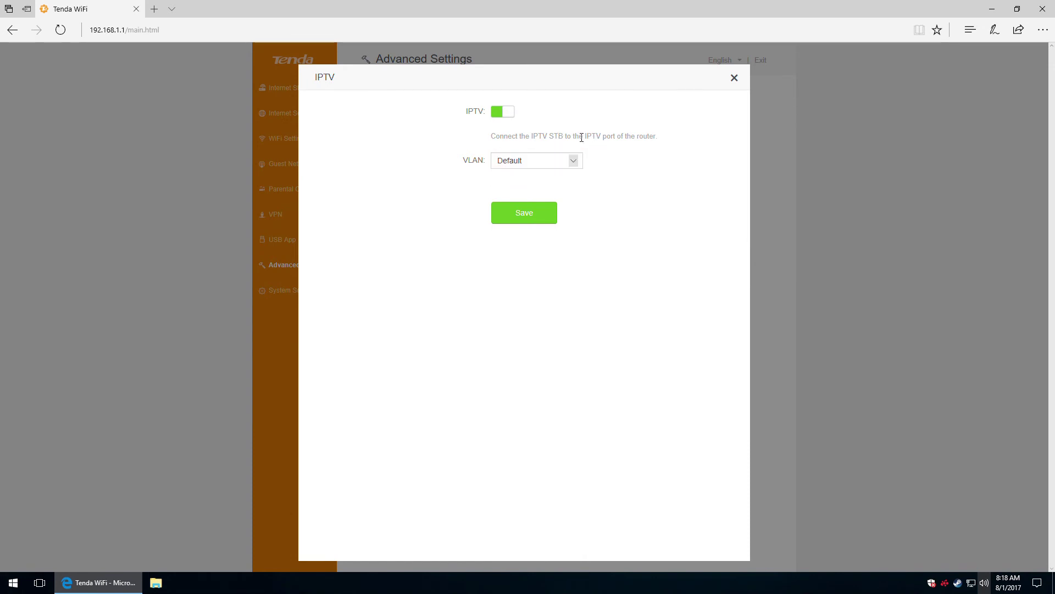
{"action": "left_click", "coordinate": [507, 112]}
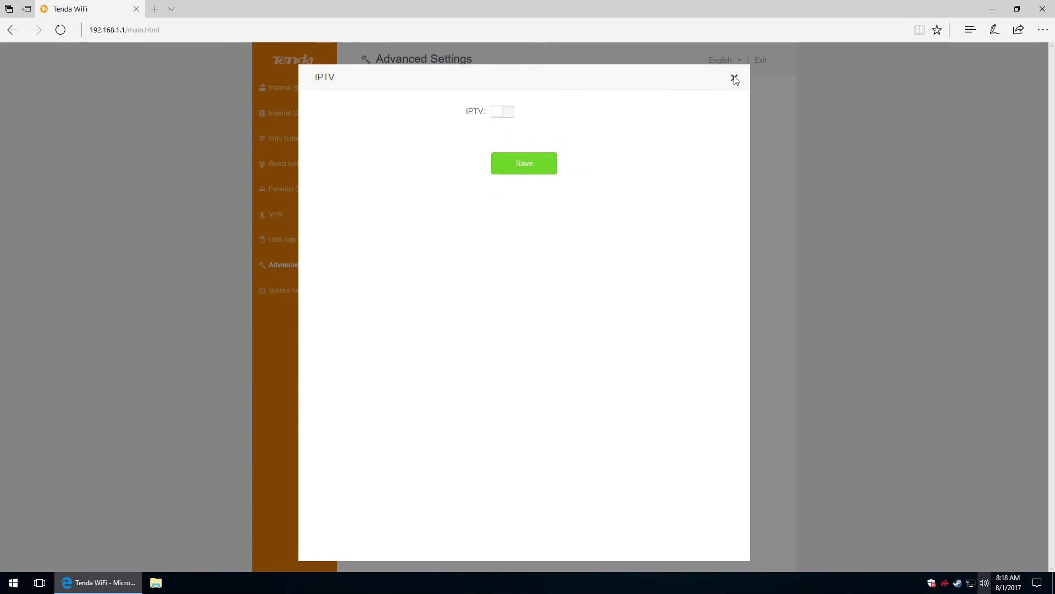
{"action": "left_click", "coordinate": [734, 78]}
{"action": "left_click", "coordinate": [699, 204]}
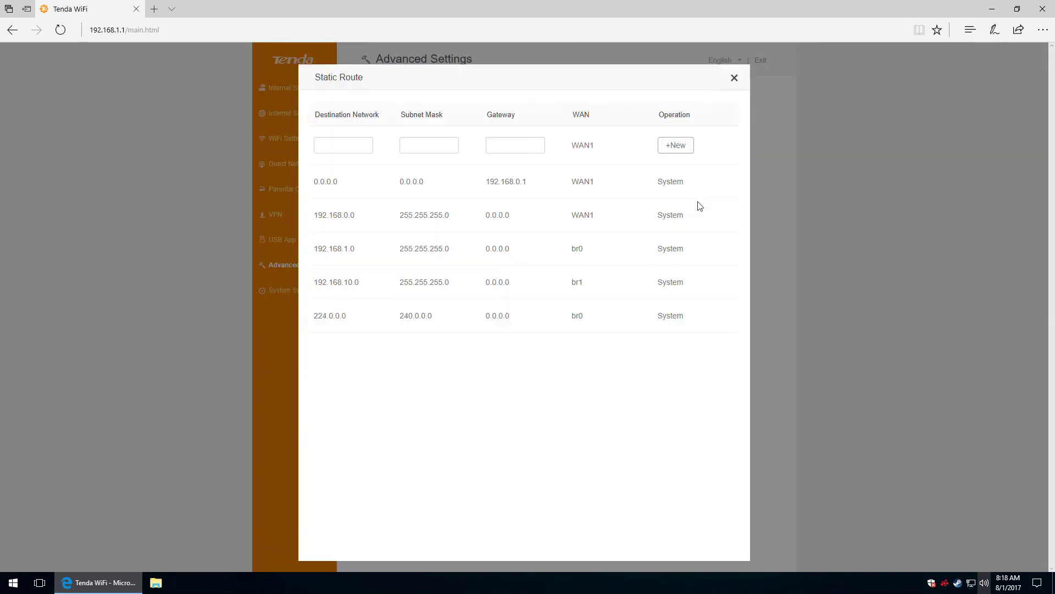
Try the Static Route destination network and subnet mask fields, then close without adding a route.
{"action": "left_click", "coordinate": [356, 146]}
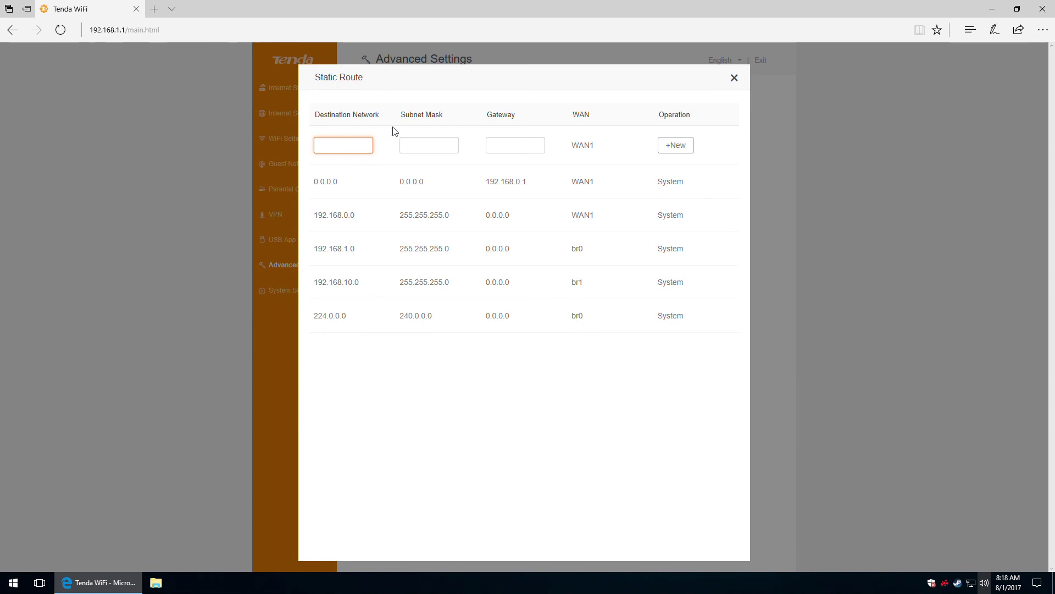
{"action": "left_click", "coordinate": [420, 144]}
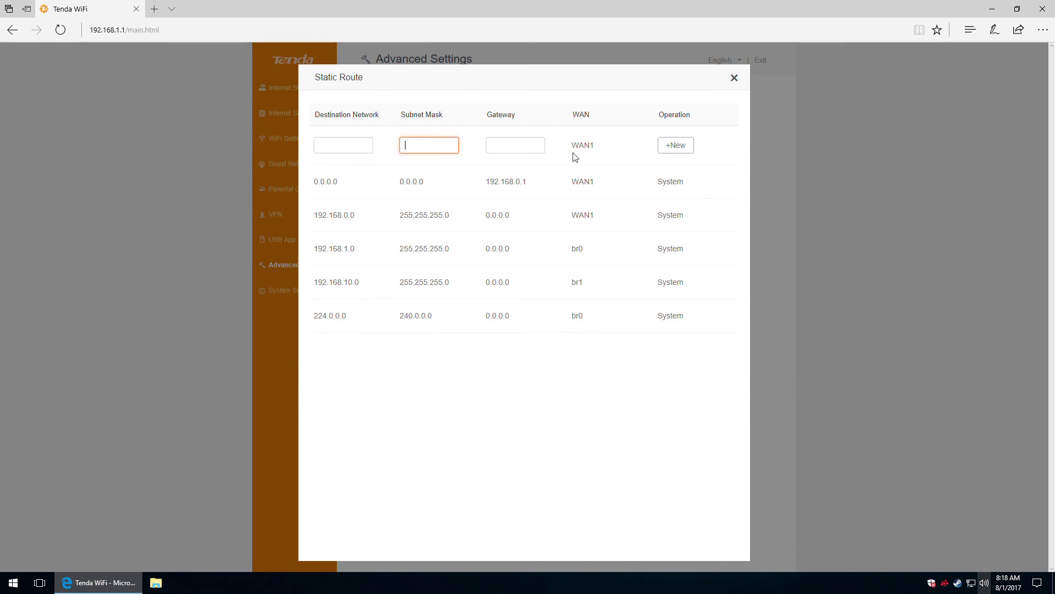
{"action": "left_click", "coordinate": [734, 78]}
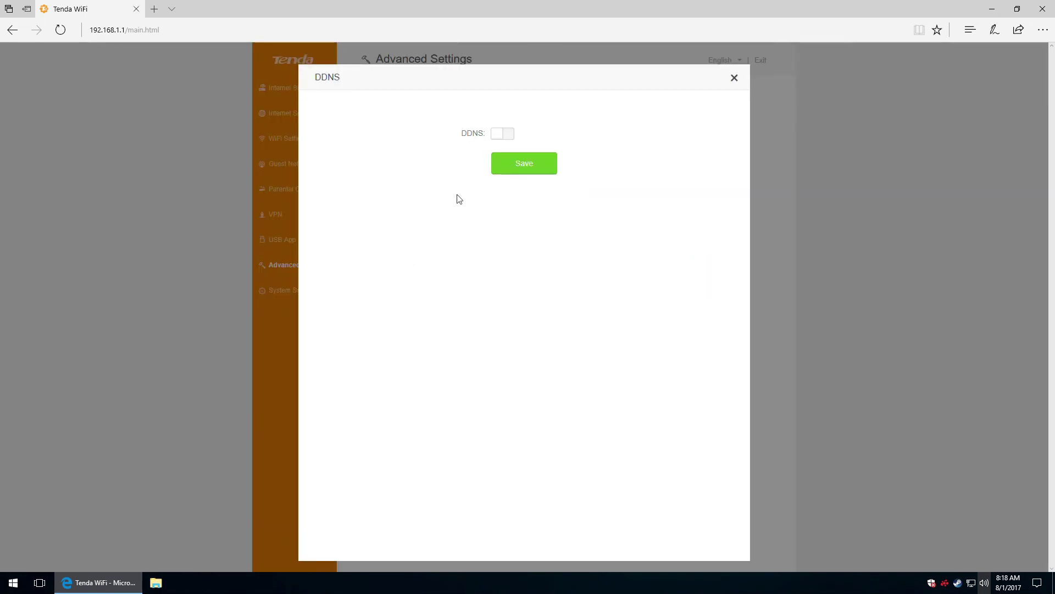
Toggle DDNS on, check providers keeping no-ip.com, switch it off, then open Virtual Server.
{"action": "left_click", "coordinate": [503, 136]}
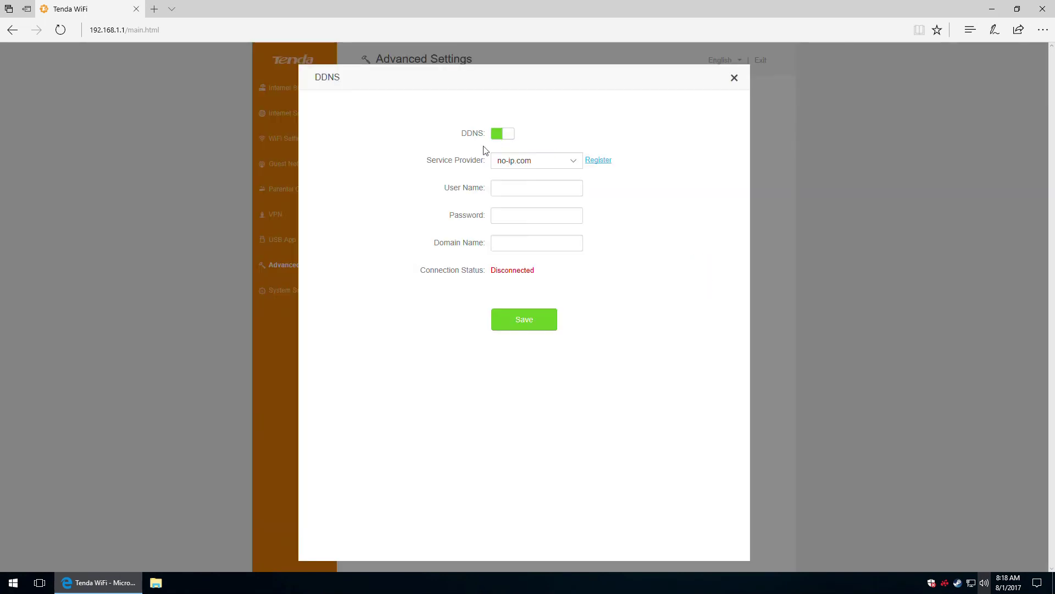
{"action": "left_click", "coordinate": [569, 160]}
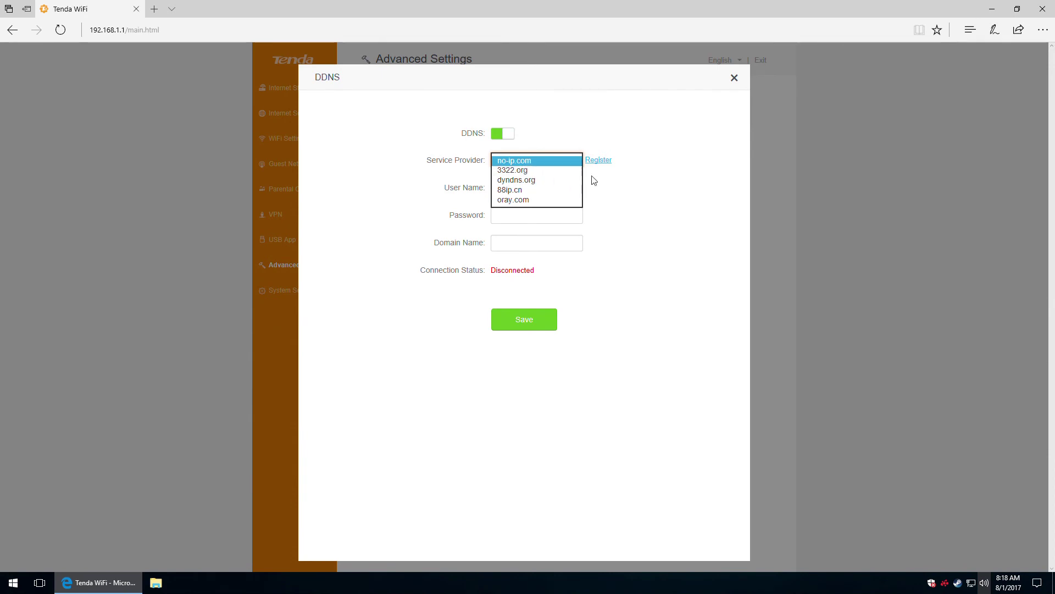
{"action": "left_click", "coordinate": [641, 191]}
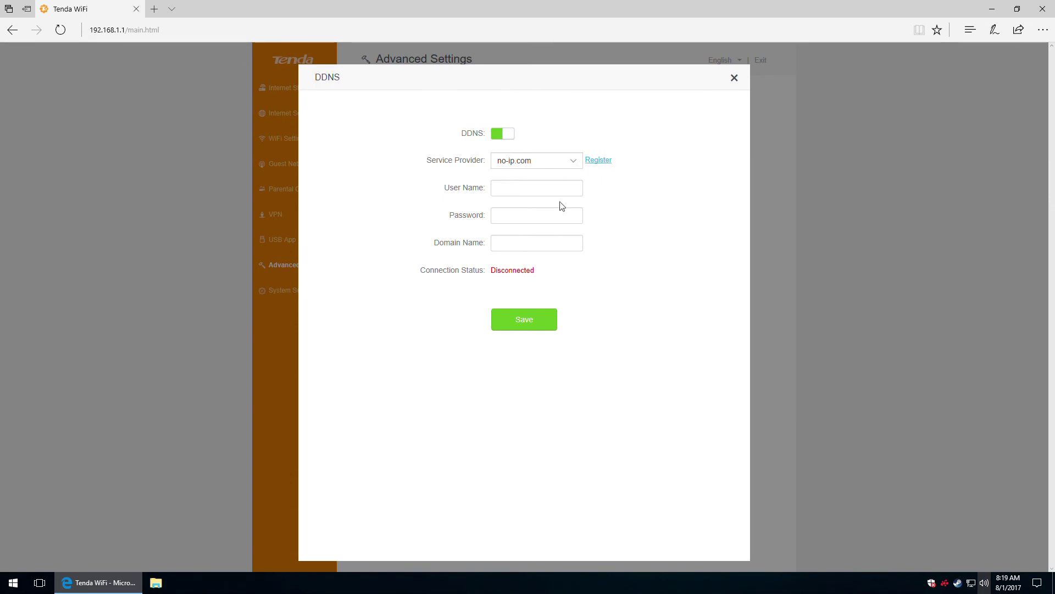
{"action": "left_click", "coordinate": [501, 133]}
{"action": "left_click", "coordinate": [735, 78]}
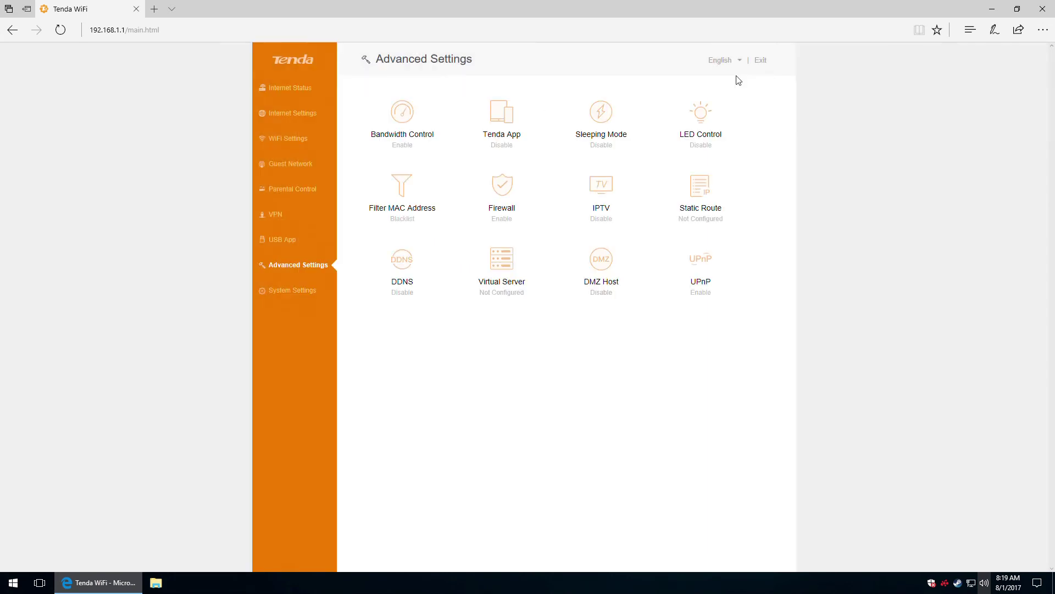
{"action": "left_click", "coordinate": [500, 267]}
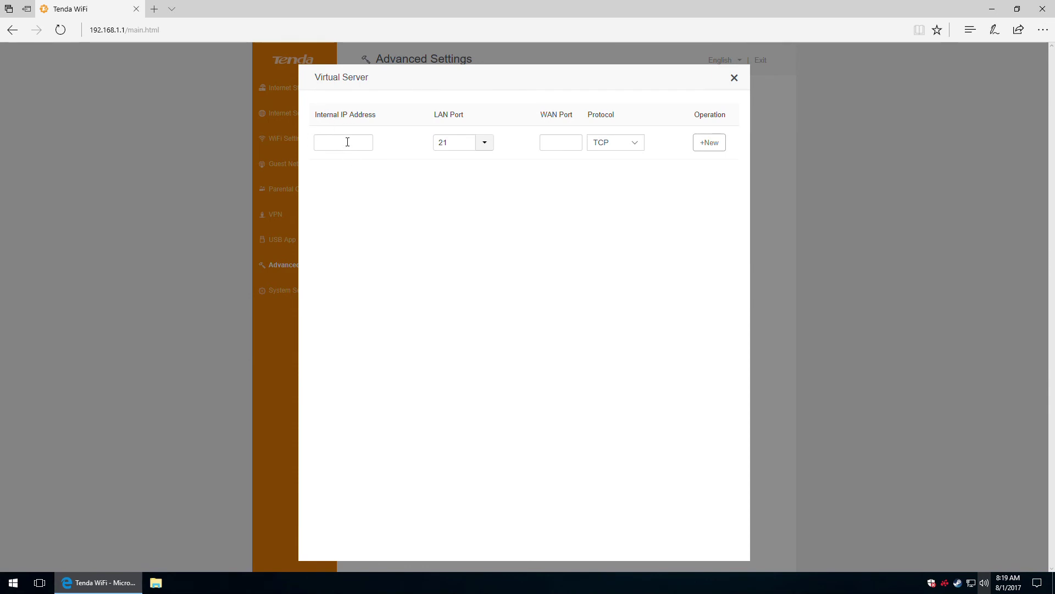
Try the Virtual Server IP, LAN port, WAN port and TCP protocol fields, then close without a rule.
{"action": "left_click", "coordinate": [348, 142]}
{"action": "left_click", "coordinate": [486, 143]}
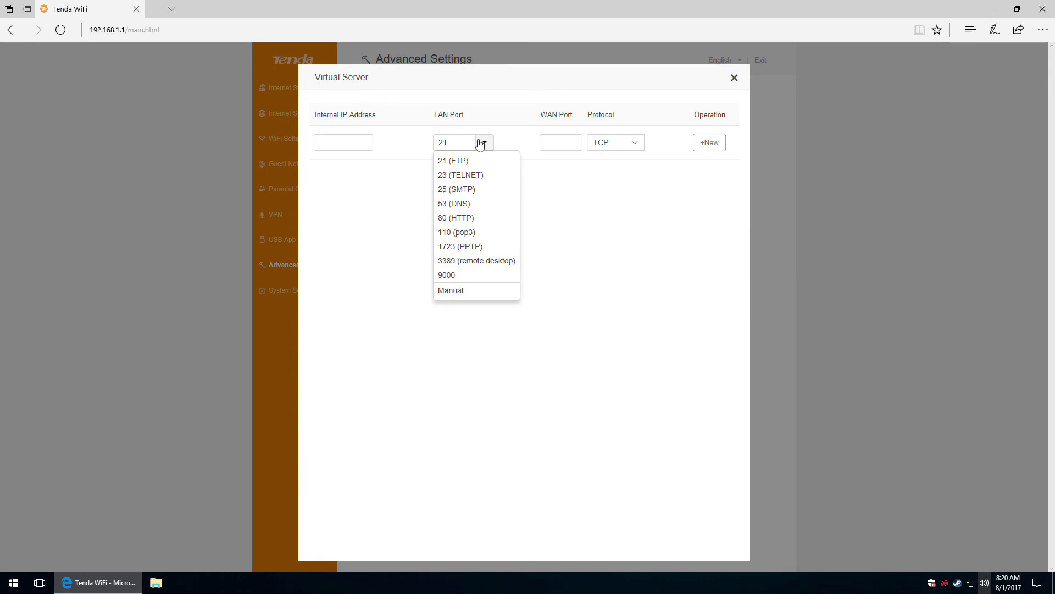
{"action": "left_click", "coordinate": [453, 291]}
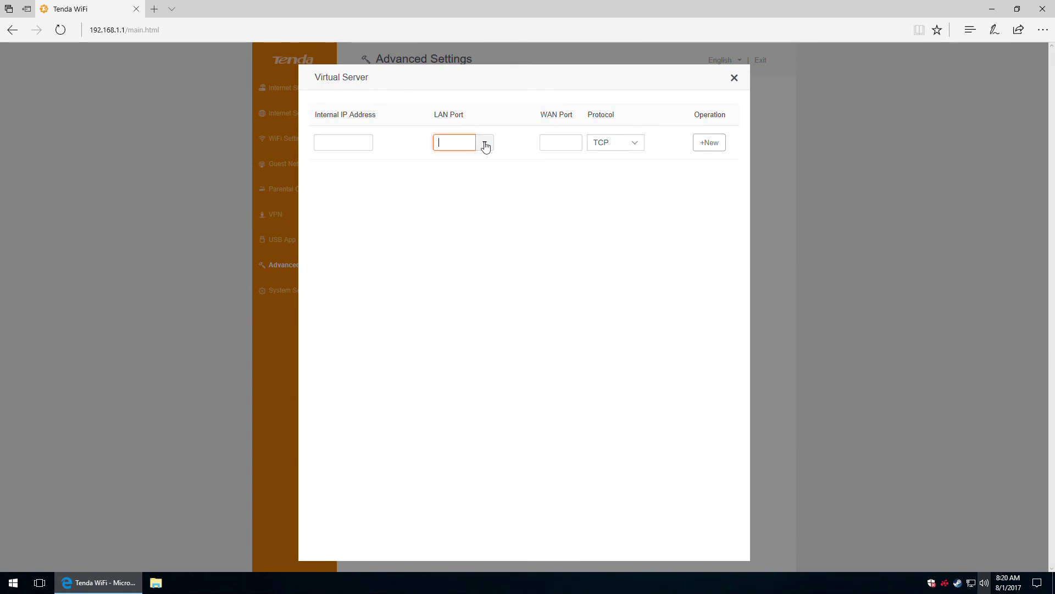
{"action": "left_click", "coordinate": [564, 139]}
{"action": "left_click", "coordinate": [634, 144]}
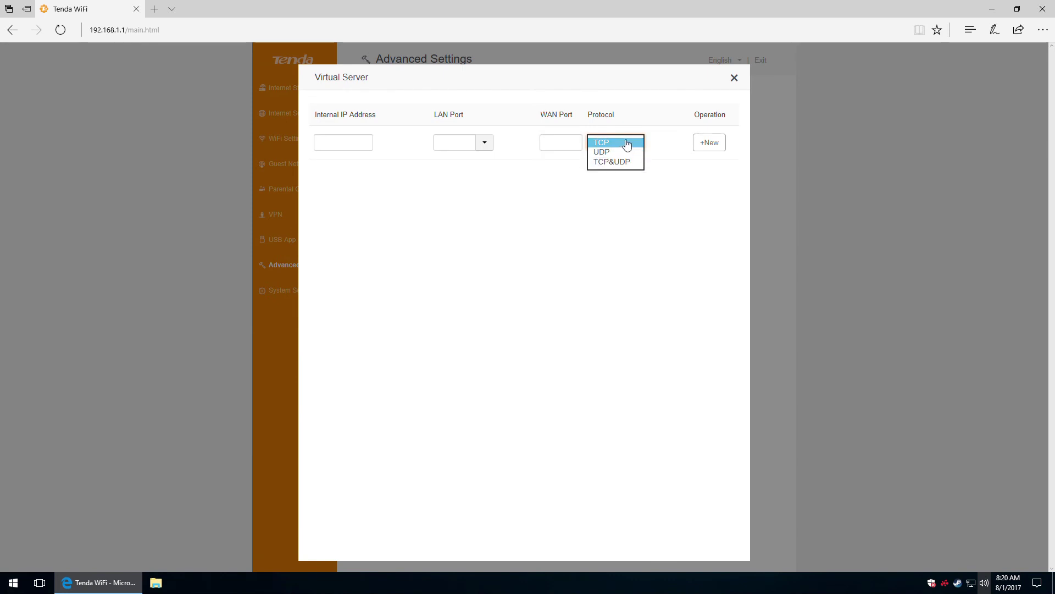
{"action": "left_click", "coordinate": [673, 177]}
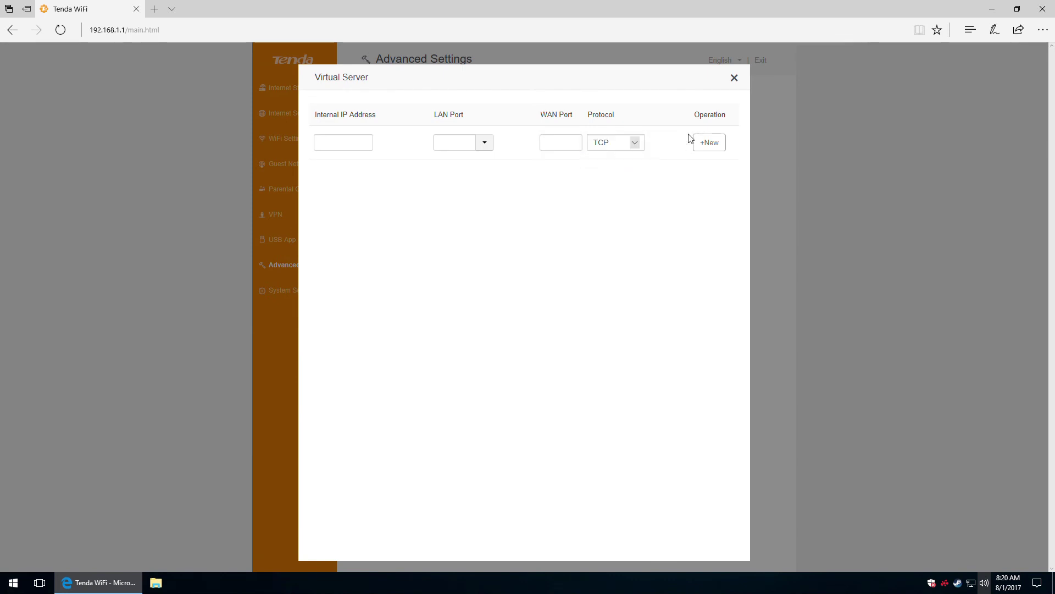
{"action": "left_click", "coordinate": [734, 79]}
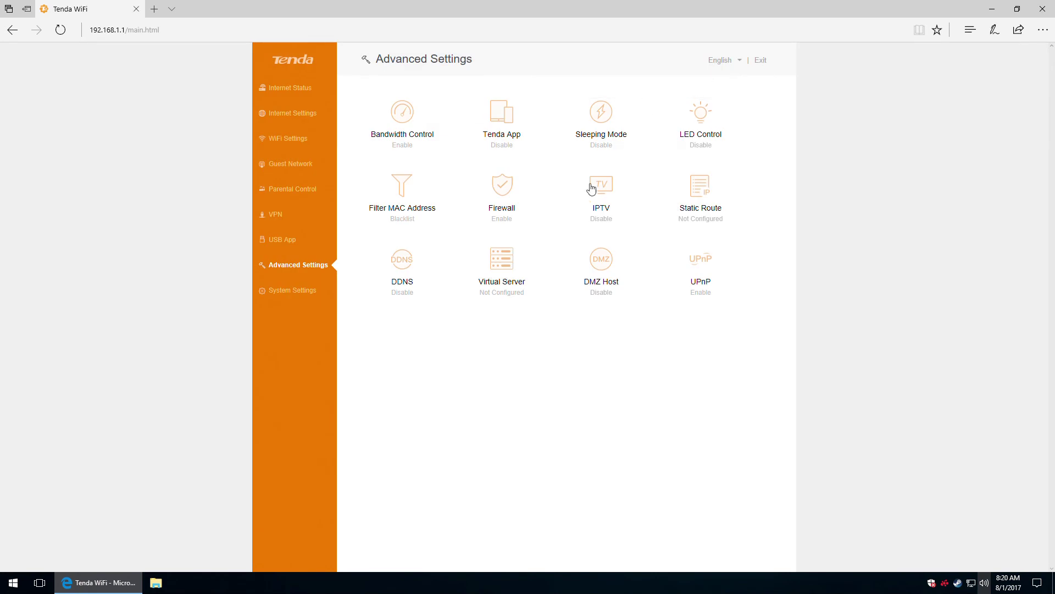
Toggle DMZ Host on and back off, then close it disabled.
{"action": "left_click", "coordinate": [601, 271]}
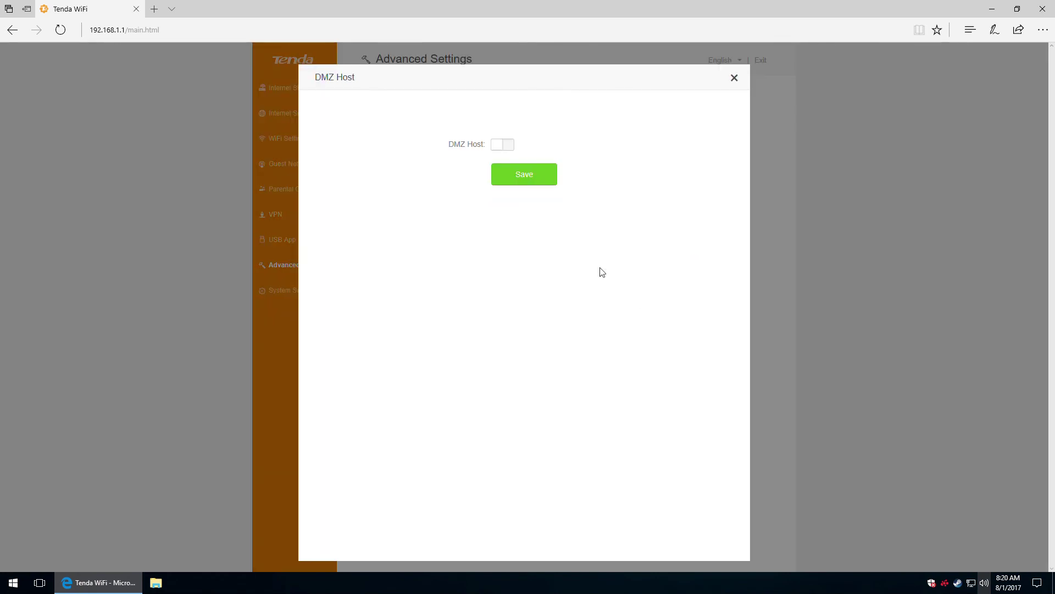
{"action": "left_click", "coordinate": [501, 145]}
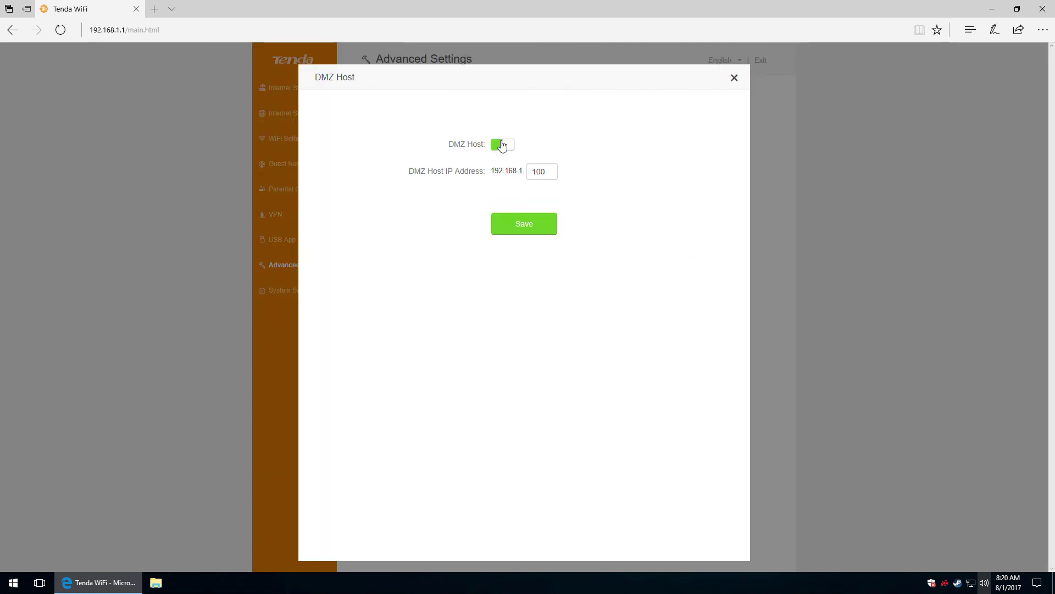
{"action": "left_click", "coordinate": [501, 144]}
{"action": "left_click", "coordinate": [734, 78]}
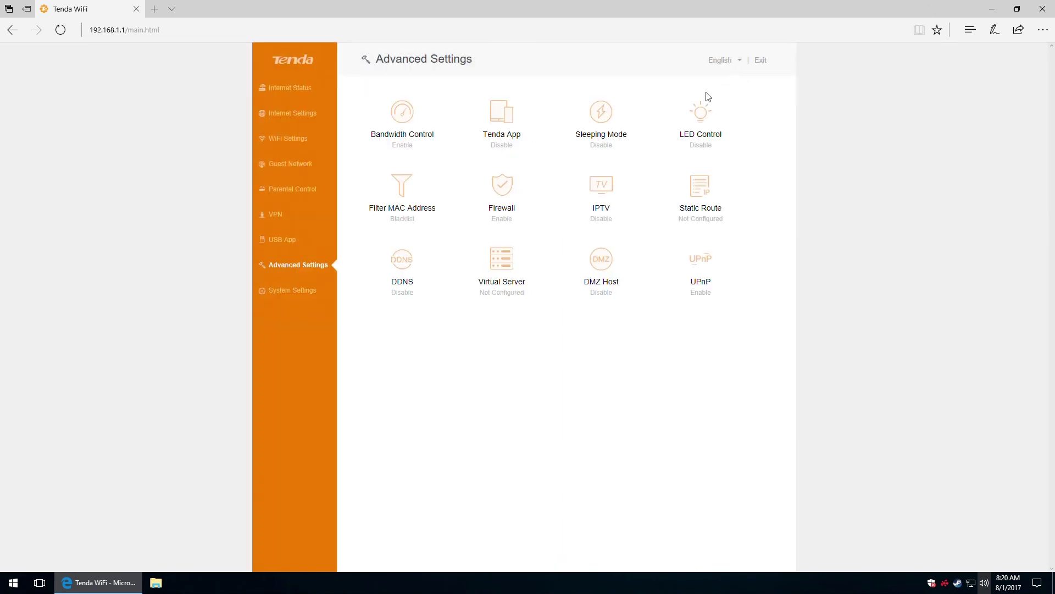
View the UPnP settings, leaving UPnP enabled, then go to System Settings.
{"action": "left_click", "coordinate": [701, 264]}
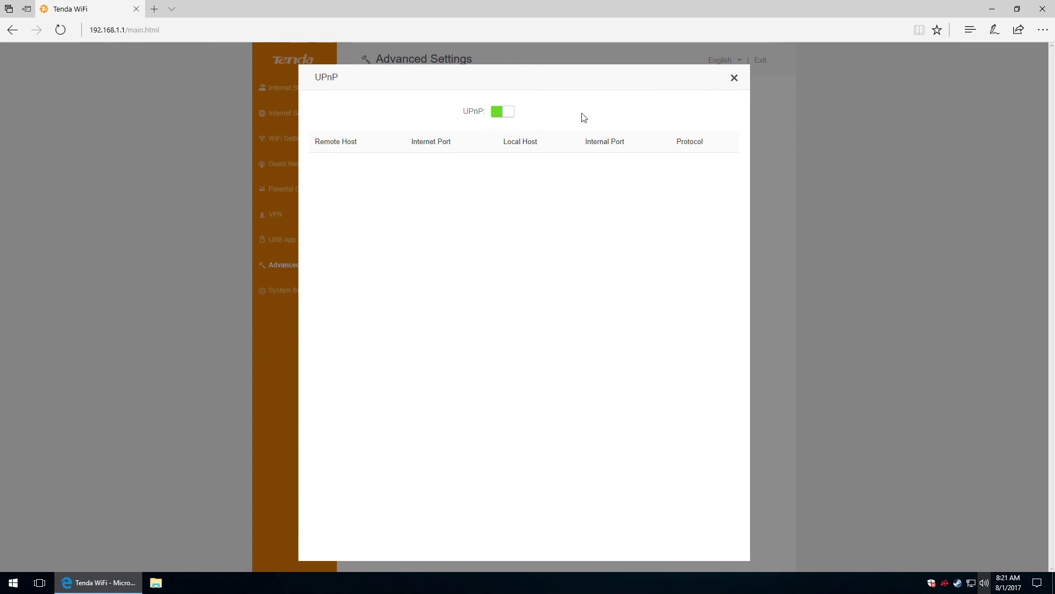
{"action": "left_click", "coordinate": [734, 78]}
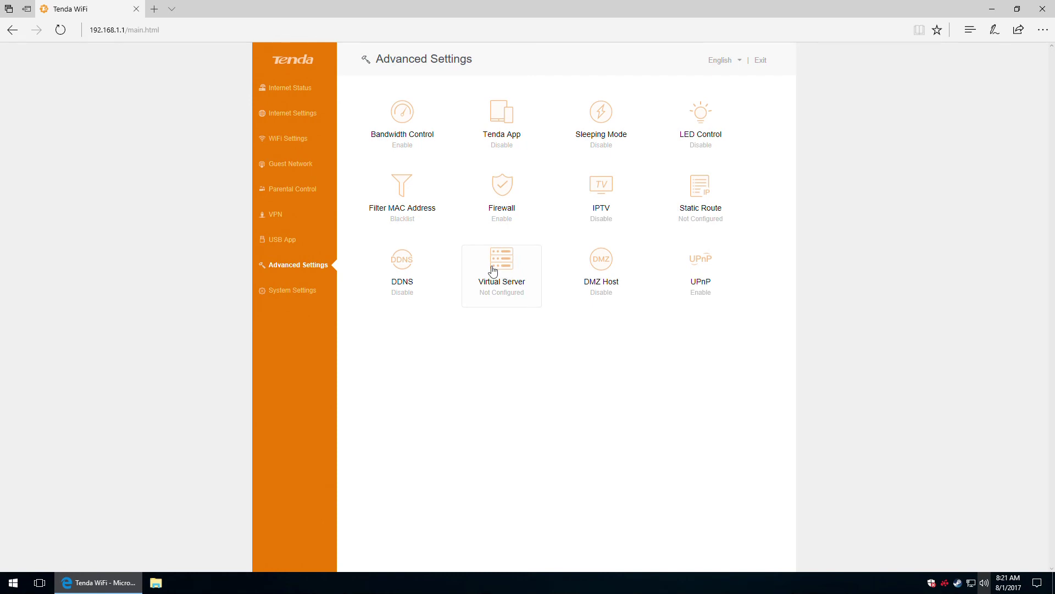
{"action": "left_click", "coordinate": [285, 294]}
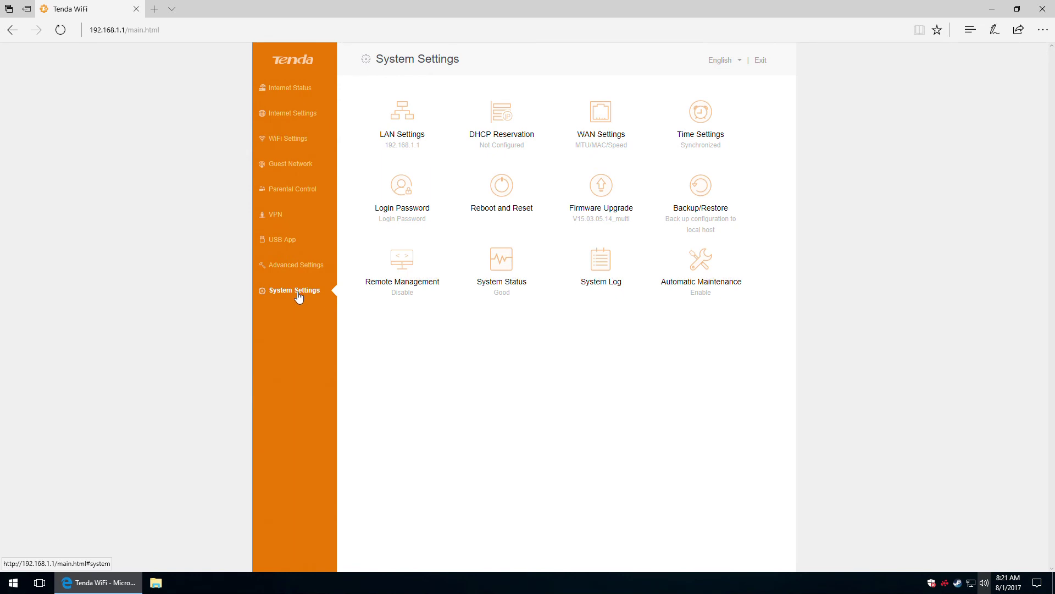
{"action": "left_click", "coordinate": [394, 129]}
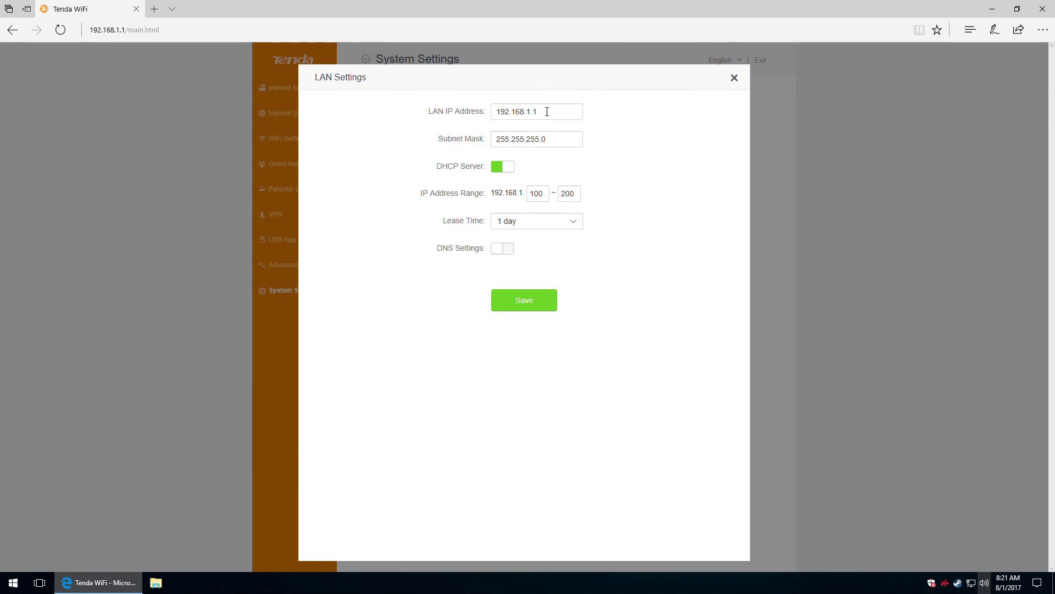
{"action": "left_click", "coordinate": [547, 111]}
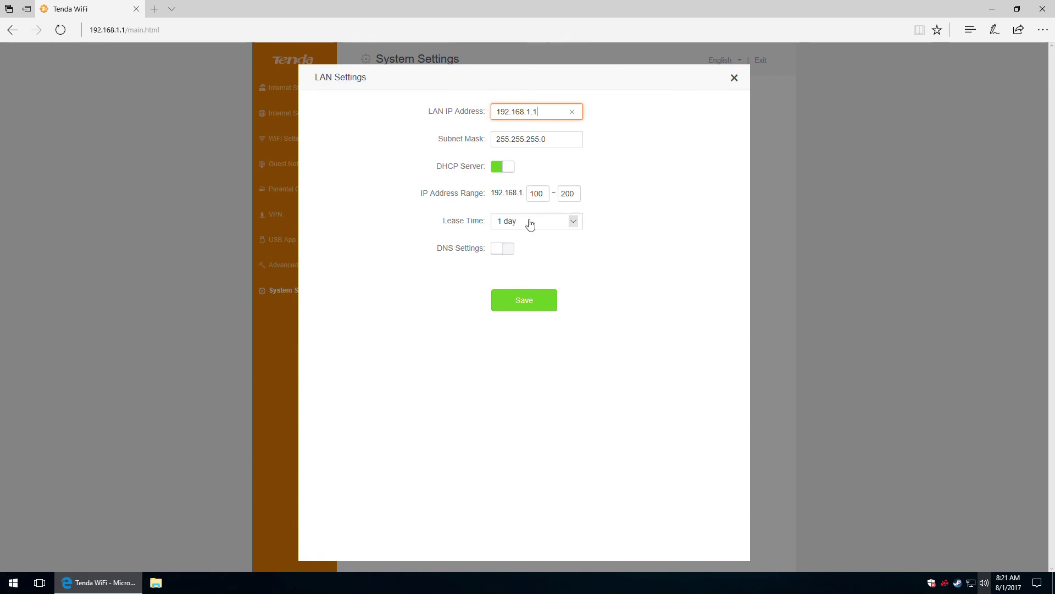
{"action": "left_click", "coordinate": [551, 221]}
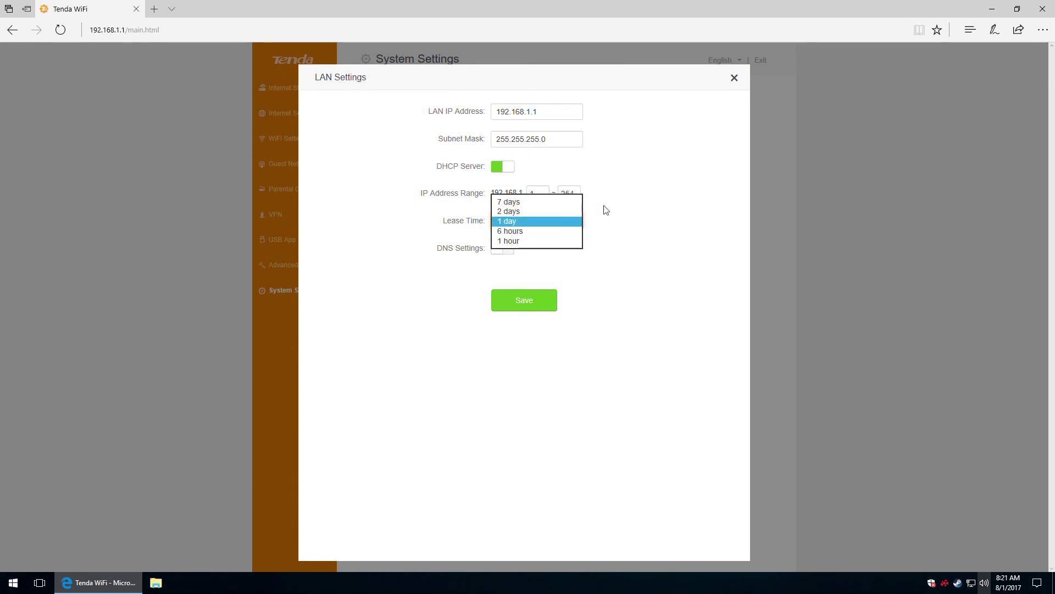
{"action": "left_click", "coordinate": [618, 215]}
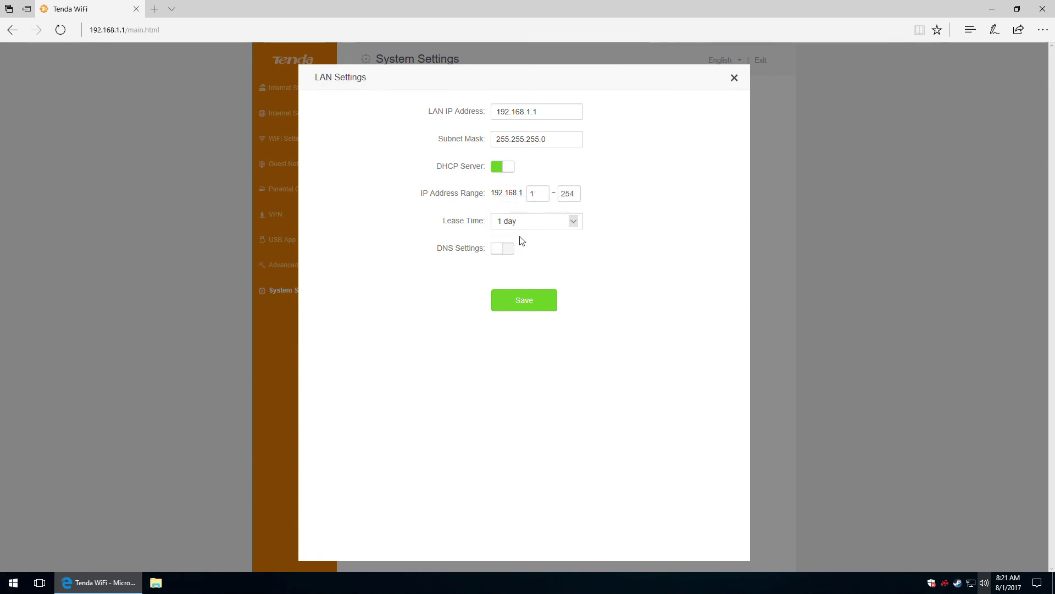
{"action": "left_click", "coordinate": [509, 251]}
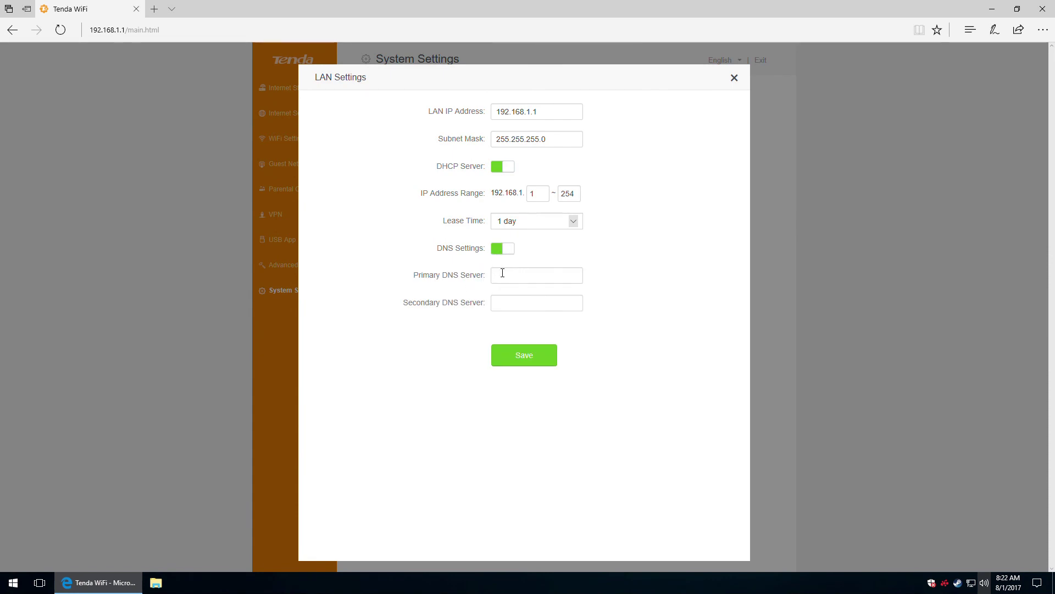
{"action": "left_click", "coordinate": [499, 250]}
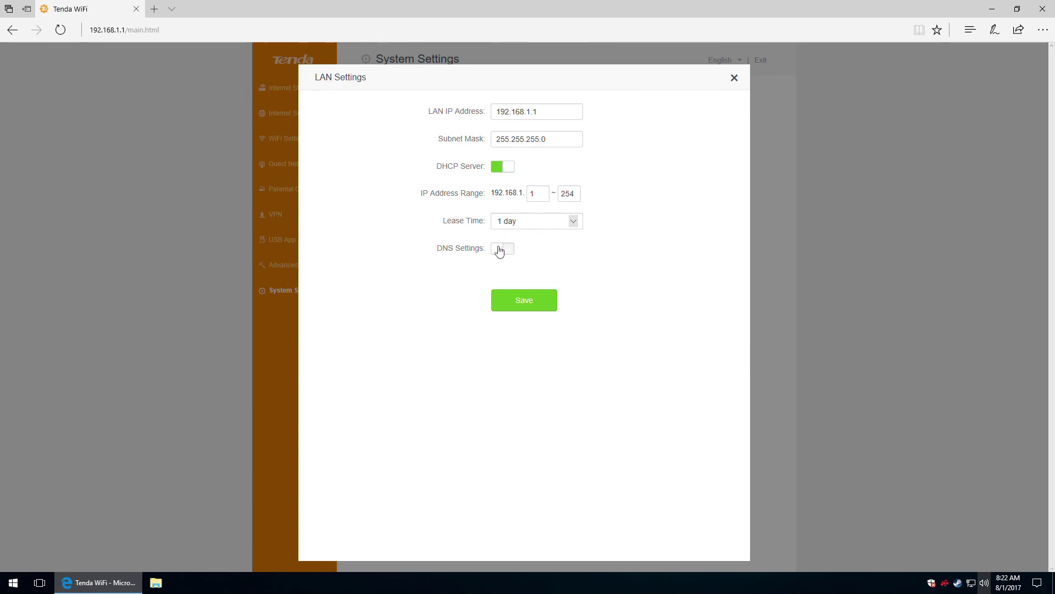
{"action": "left_click", "coordinate": [734, 78]}
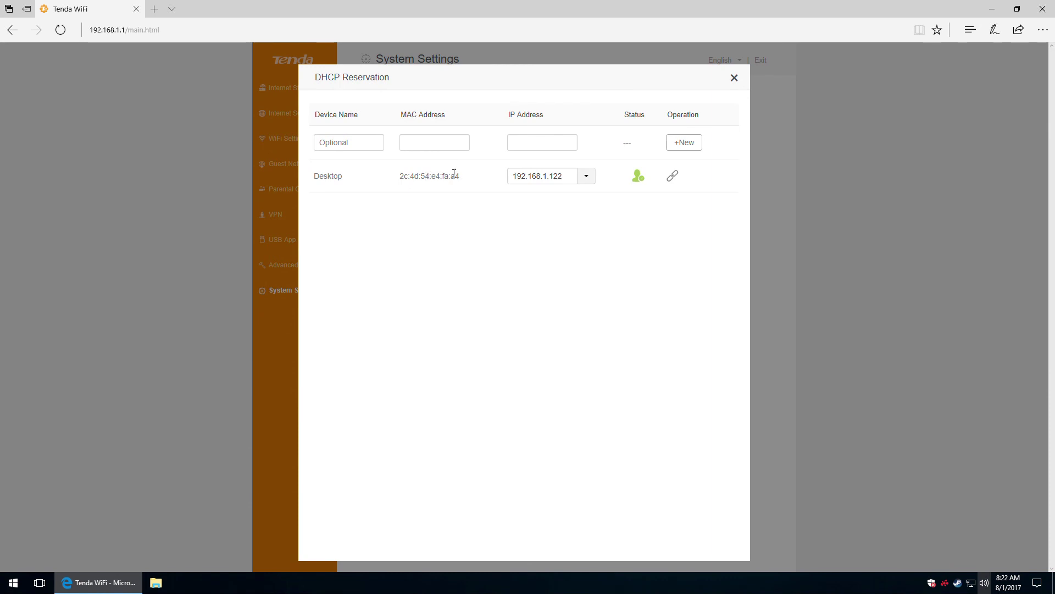
{"action": "left_click", "coordinate": [586, 177]}
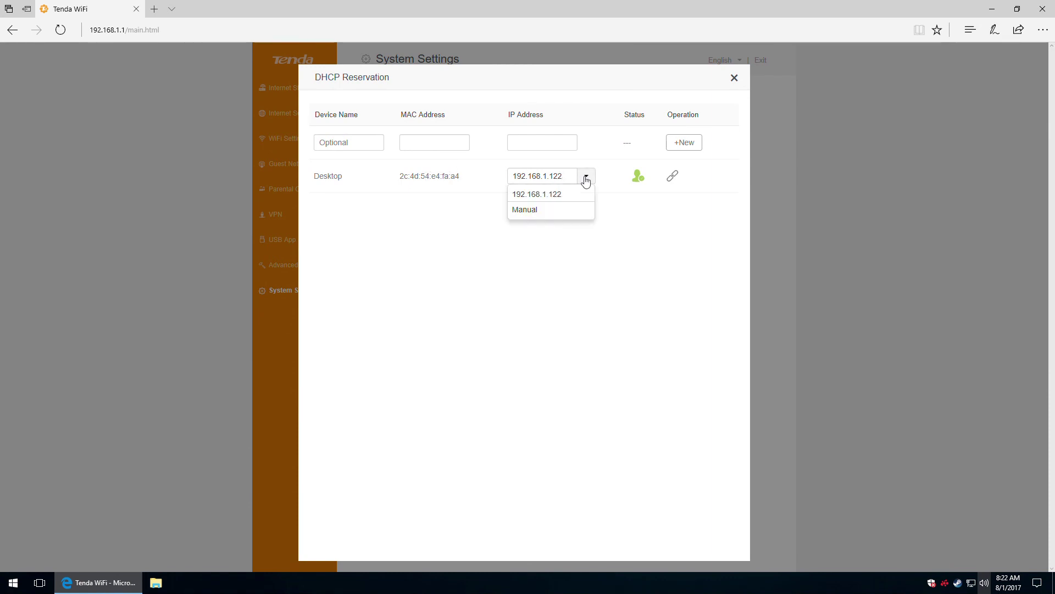
{"action": "left_click", "coordinate": [562, 210]}
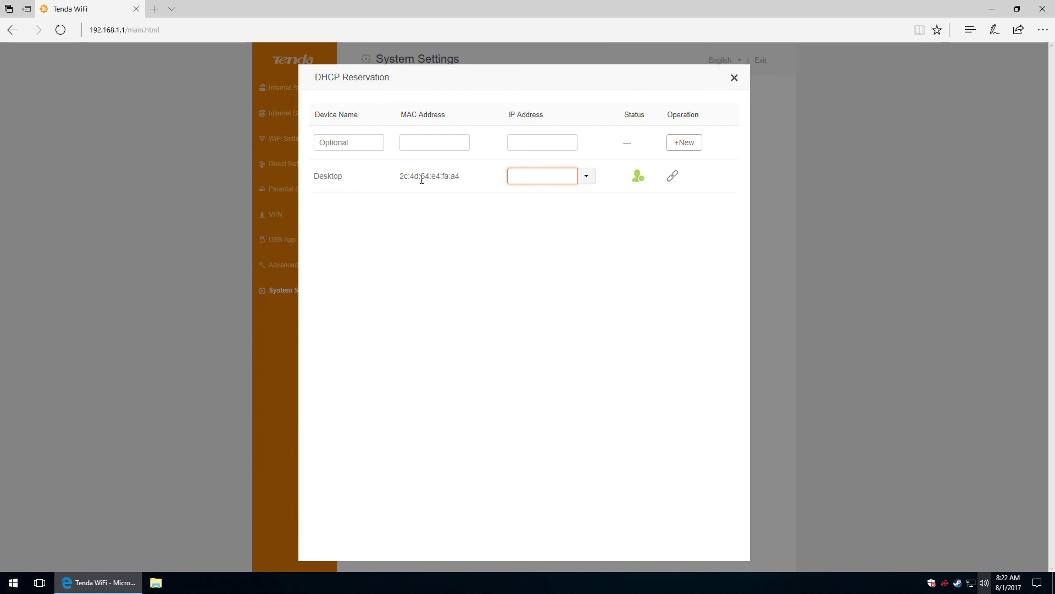
{"action": "left_click_drag", "start_coordinate": [400, 176], "coordinate": [458, 175]}
{"action": "left_click", "coordinate": [529, 178]}
{"action": "left_click", "coordinate": [654, 198]}
{"action": "left_click", "coordinate": [735, 78]}
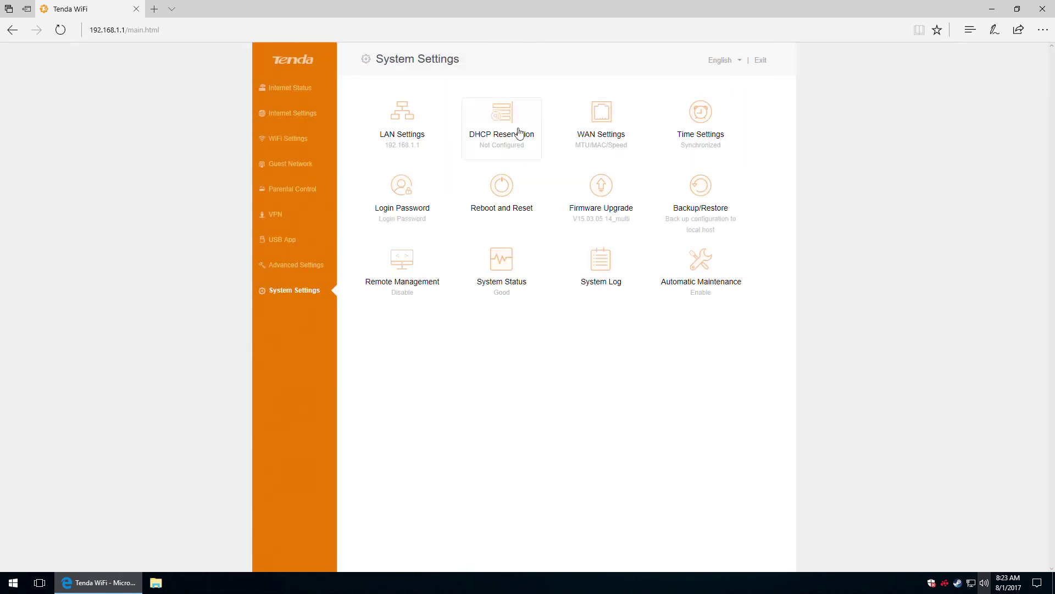
Review WAN Settings, keeping MTU 1500, 1000 Mbps auto-negotiation and Default MAC, and close unchanged.
{"action": "left_click", "coordinate": [608, 126]}
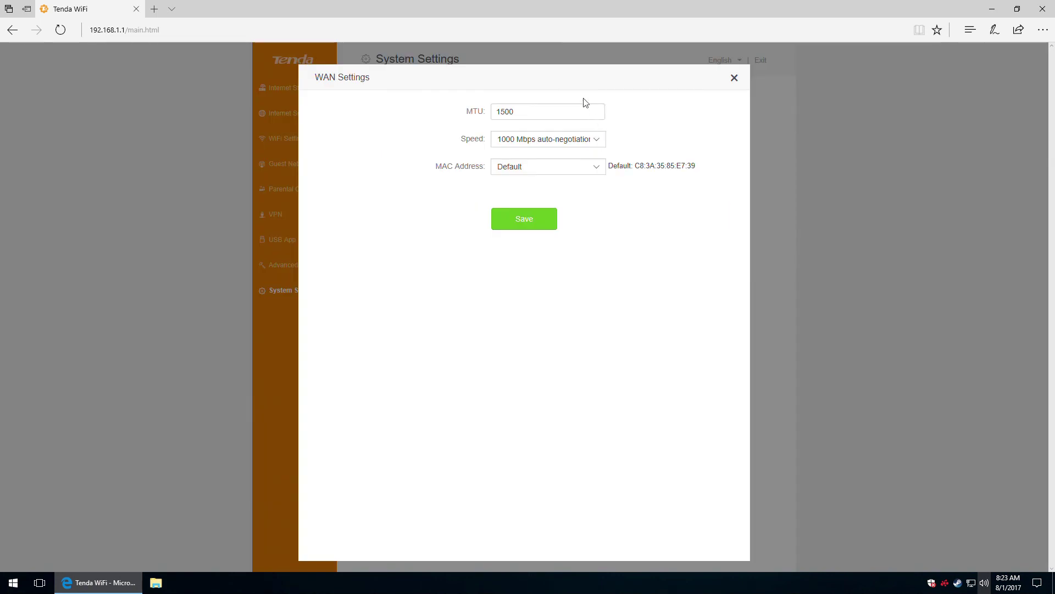
{"action": "left_click", "coordinate": [585, 111]}
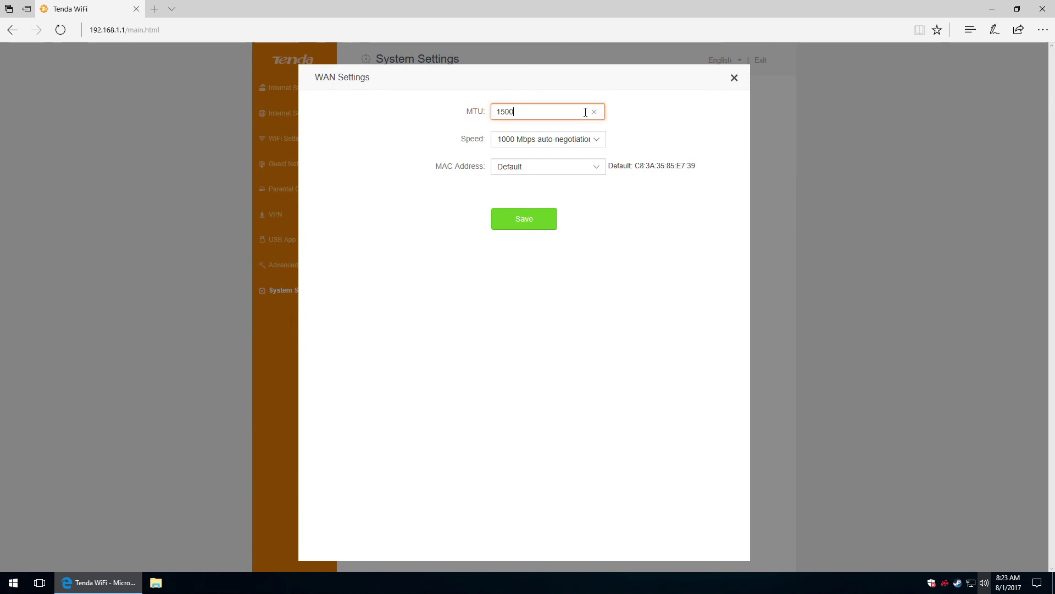
{"action": "left_click", "coordinate": [598, 139]}
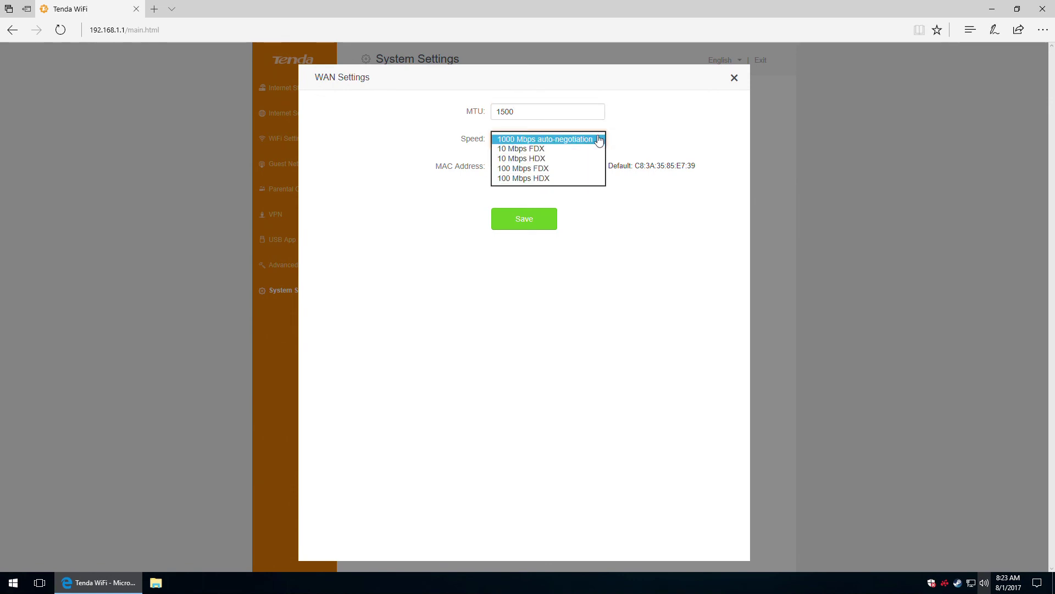
{"action": "left_click", "coordinate": [599, 140]}
{"action": "left_click", "coordinate": [598, 169]}
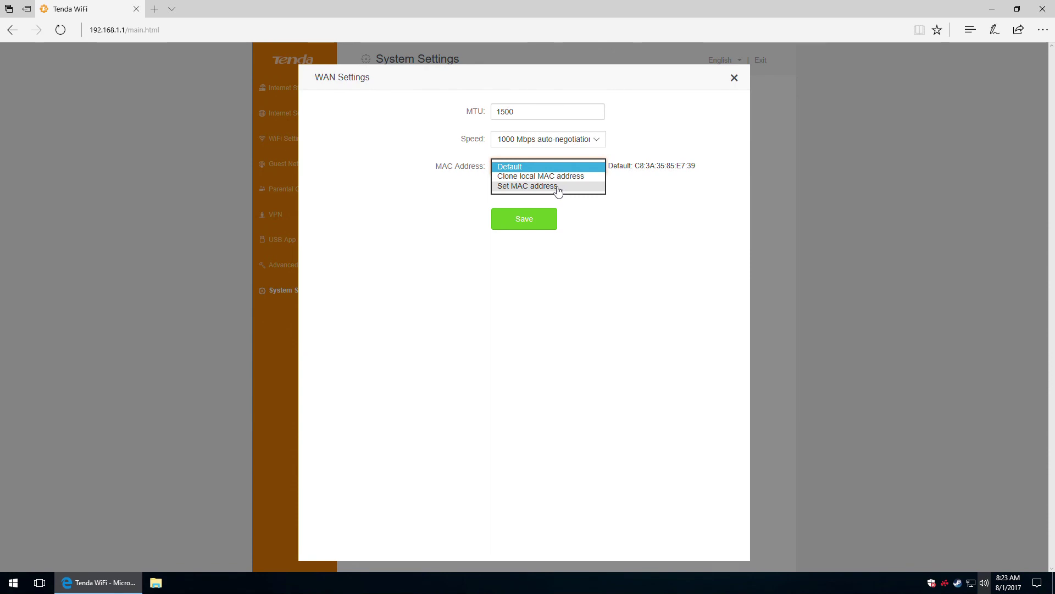
{"action": "left_click", "coordinate": [698, 239]}
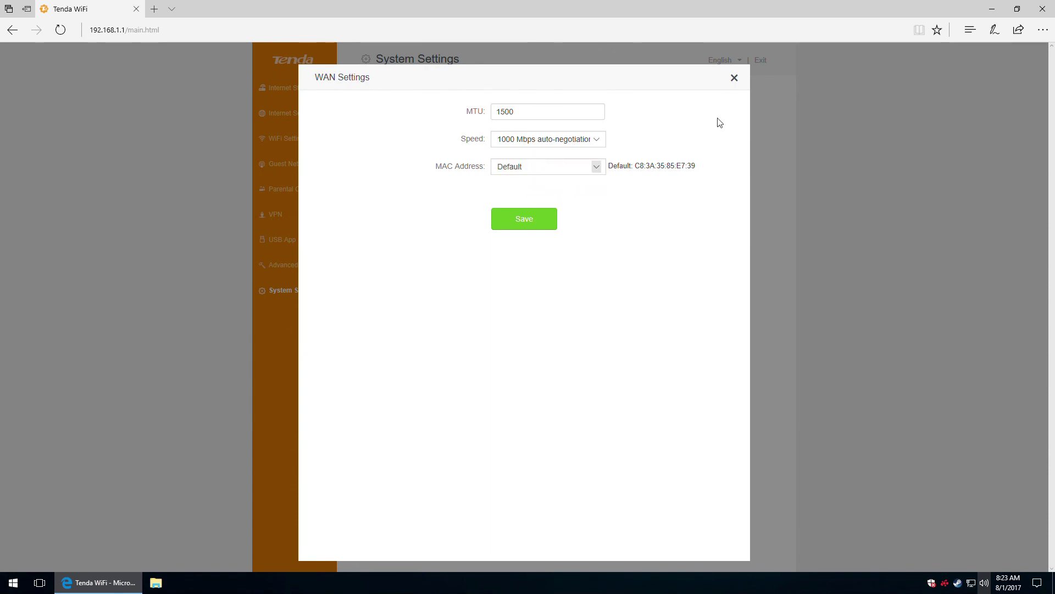
{"action": "left_click", "coordinate": [736, 81]}
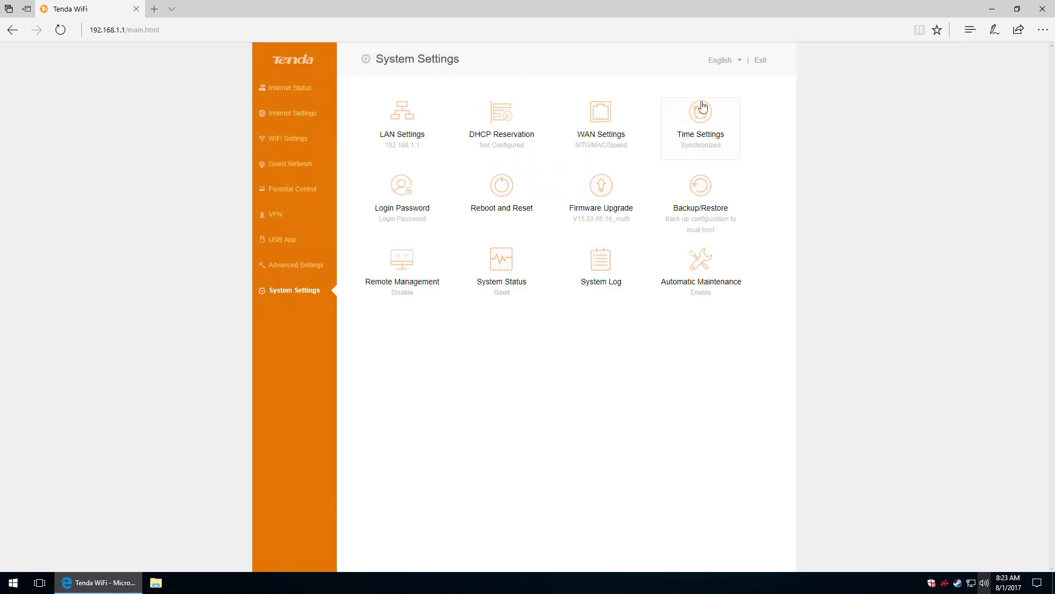
Set the time zone to (GMT+02:00) Israel, Egypt, Bucharest and save.
{"action": "left_click", "coordinate": [703, 119]}
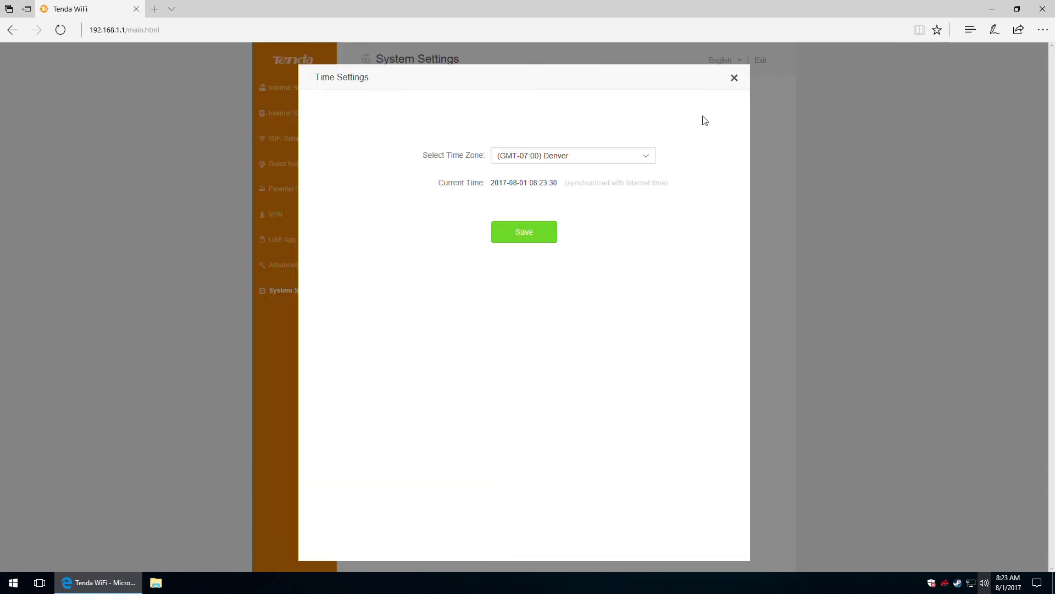
{"action": "left_click", "coordinate": [647, 157]}
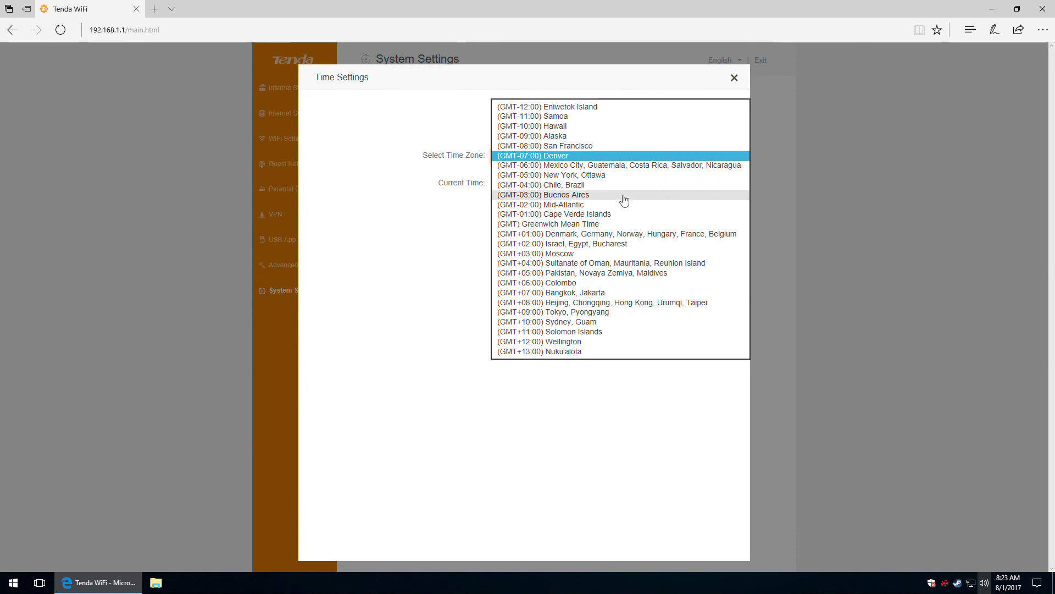
{"action": "left_click", "coordinate": [588, 245]}
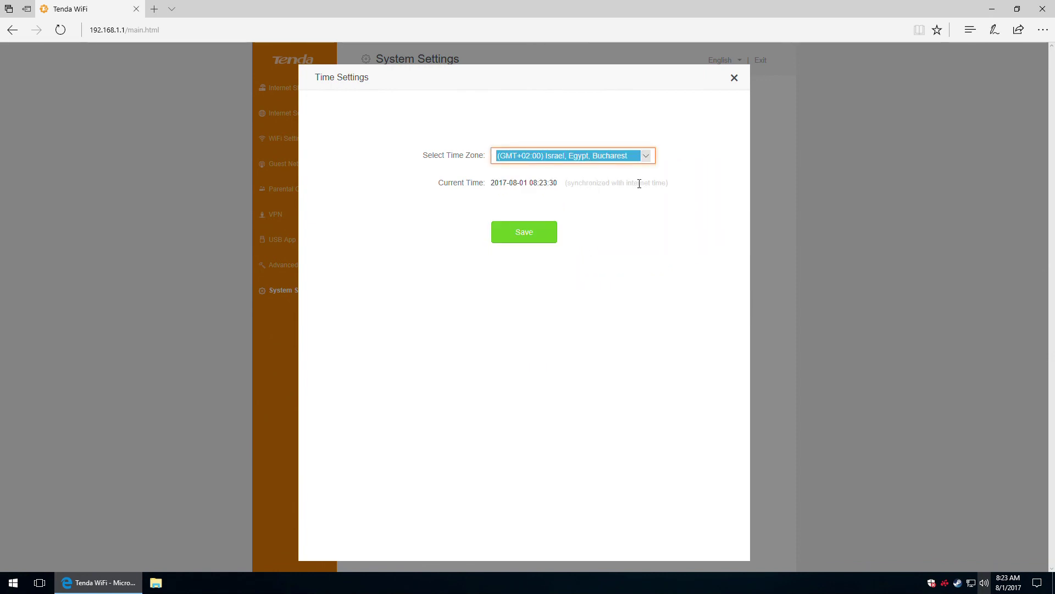
{"action": "left_click", "coordinate": [537, 233]}
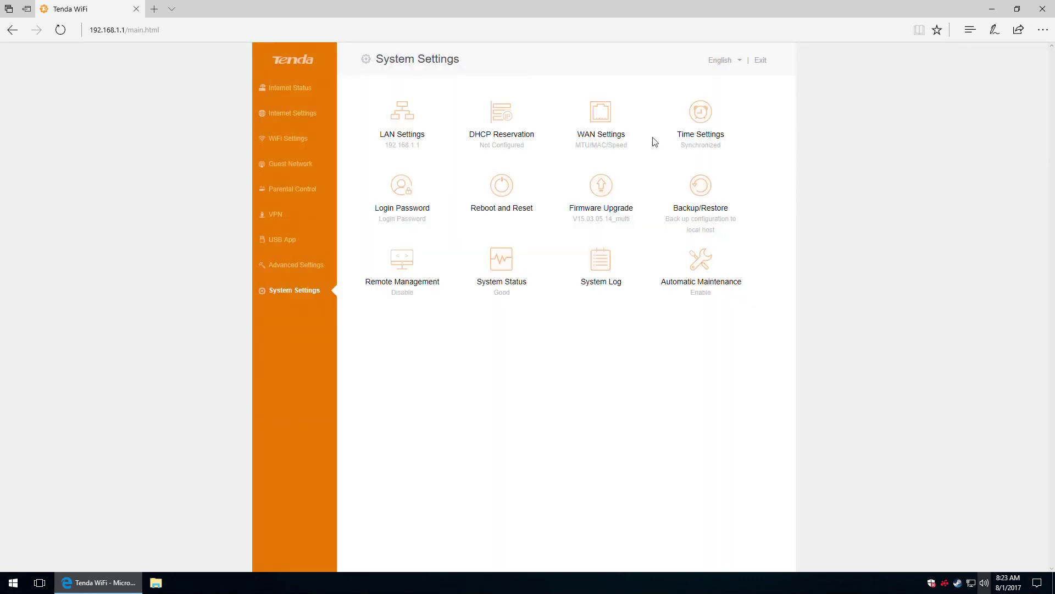
Reopen Time Settings to confirm GMT+02:00, then bring up the Login Password dialog.
{"action": "left_click", "coordinate": [700, 127]}
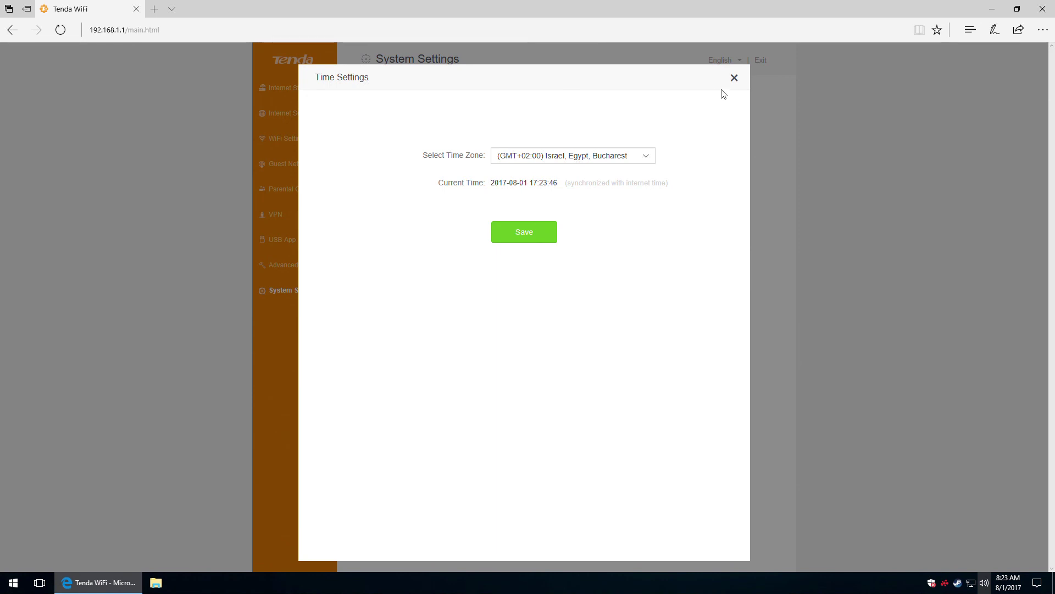
{"action": "left_click", "coordinate": [734, 77]}
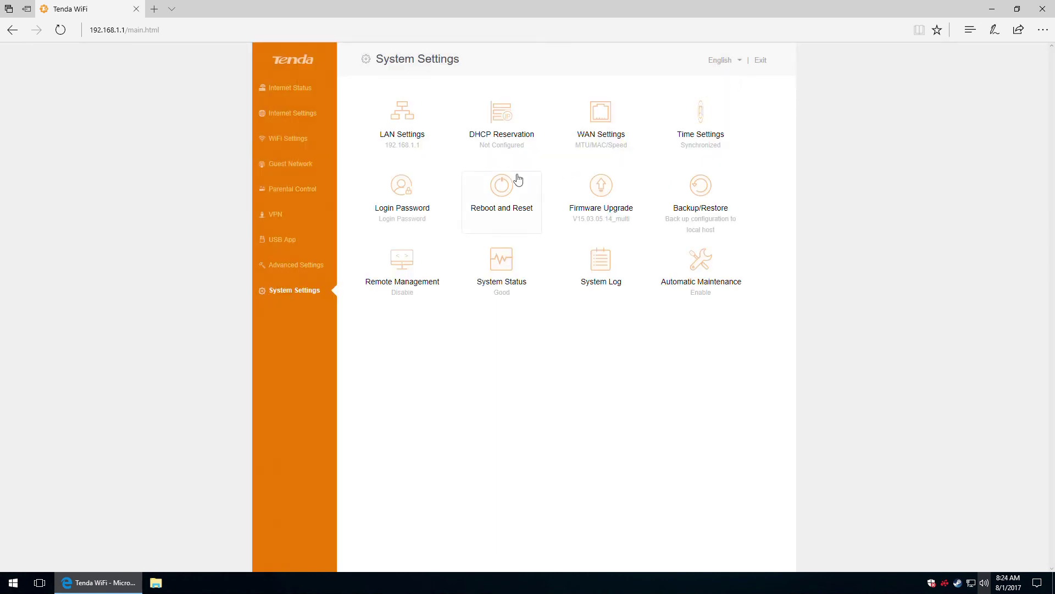
{"action": "left_click", "coordinate": [408, 189]}
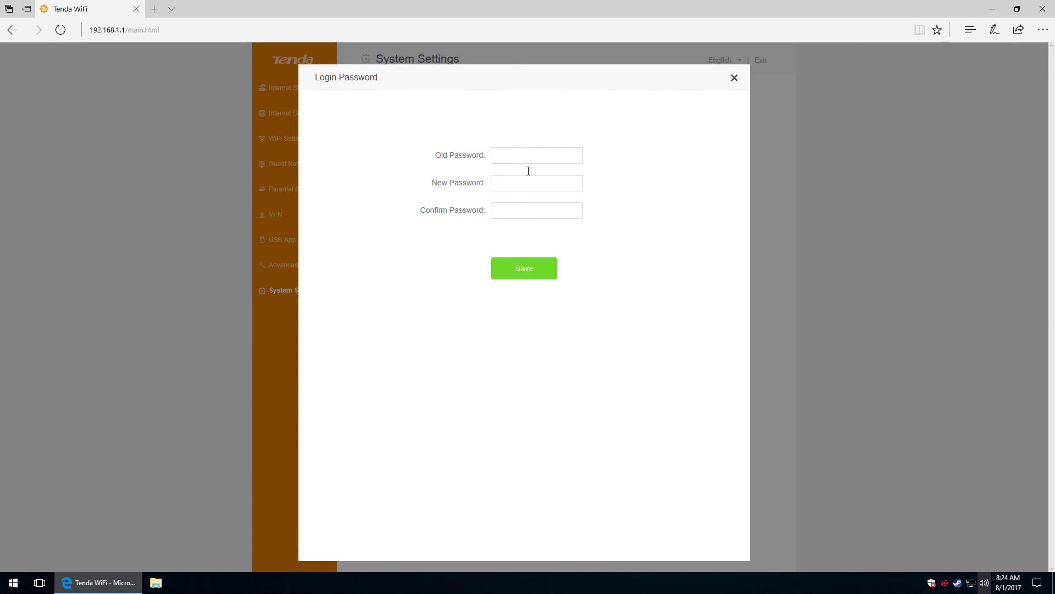
Close Login Password unchanged, view Reboot and Reset, and close it without rebooting.
{"action": "left_click", "coordinate": [736, 78]}
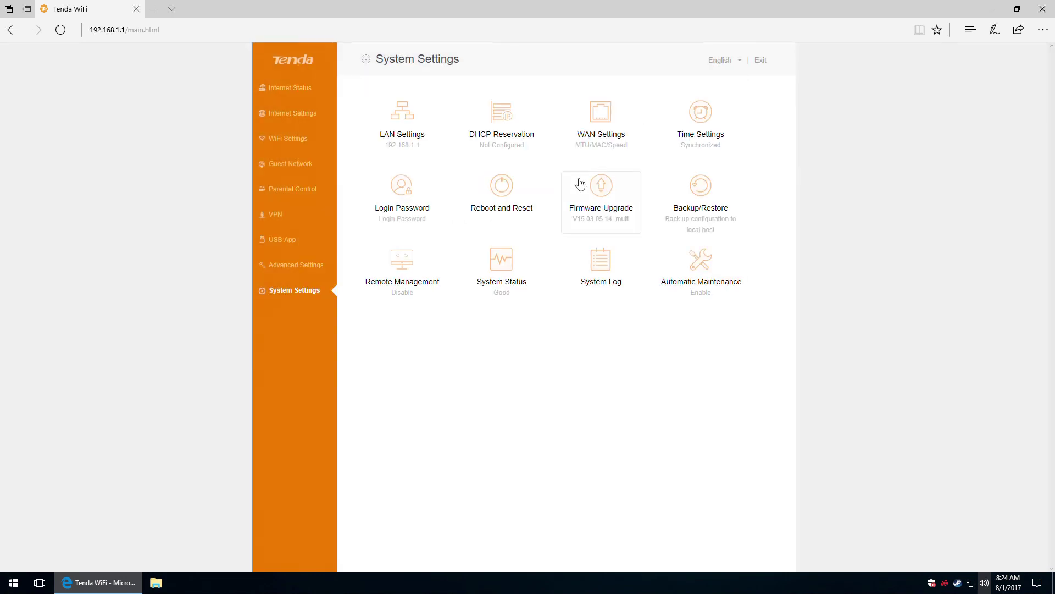
{"action": "left_click", "coordinate": [500, 198]}
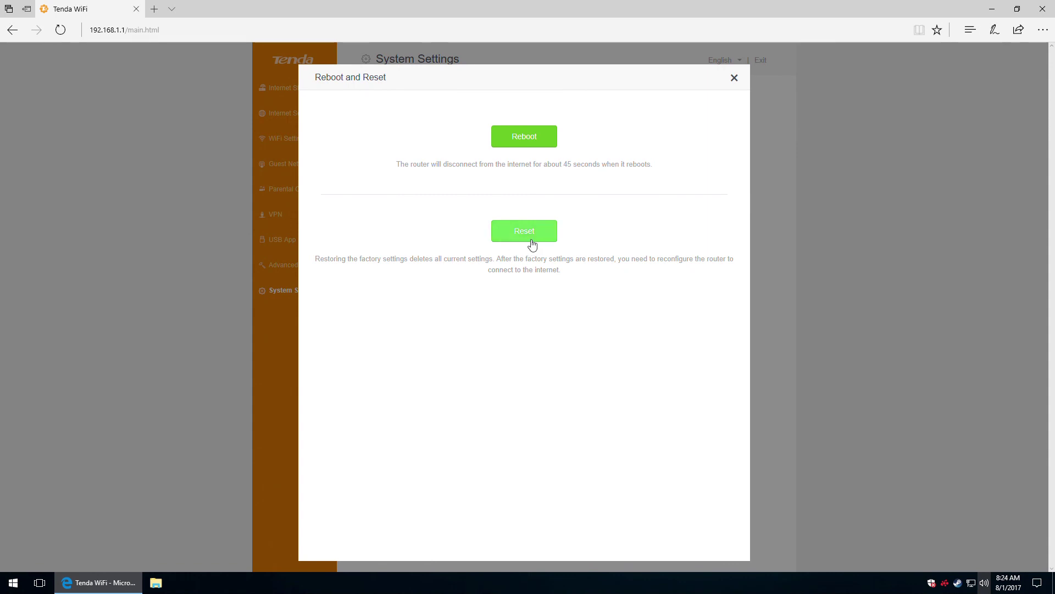
{"action": "left_click", "coordinate": [735, 78]}
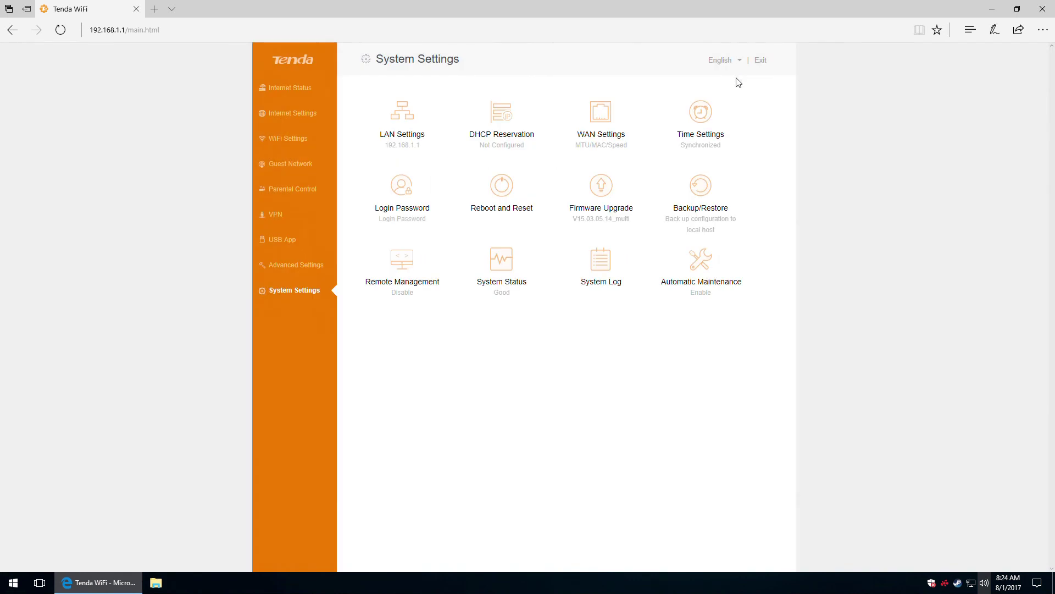
{"action": "left_click", "coordinate": [603, 201]}
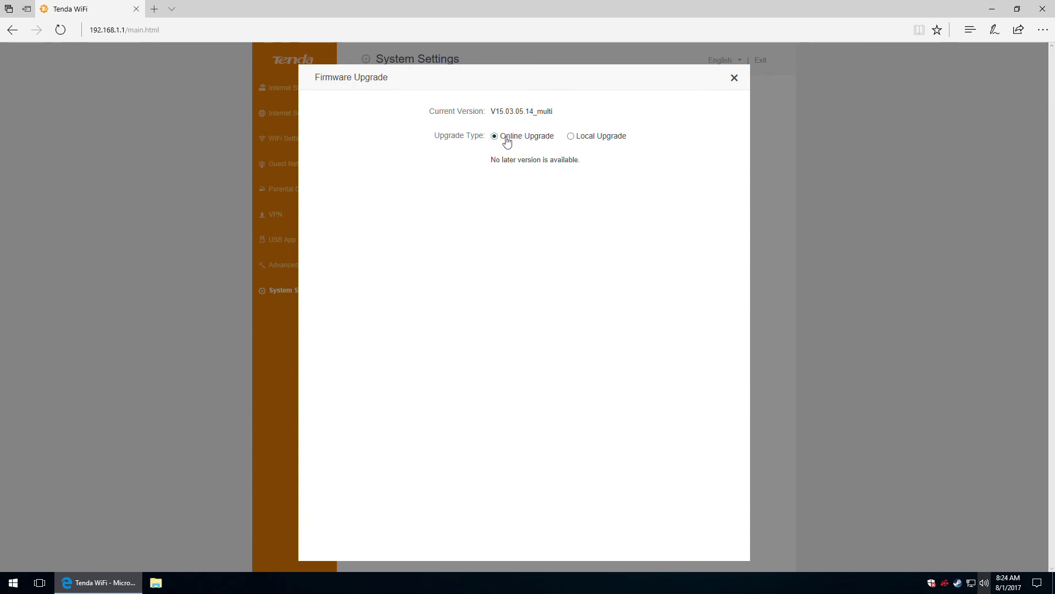
{"action": "left_click", "coordinate": [572, 138]}
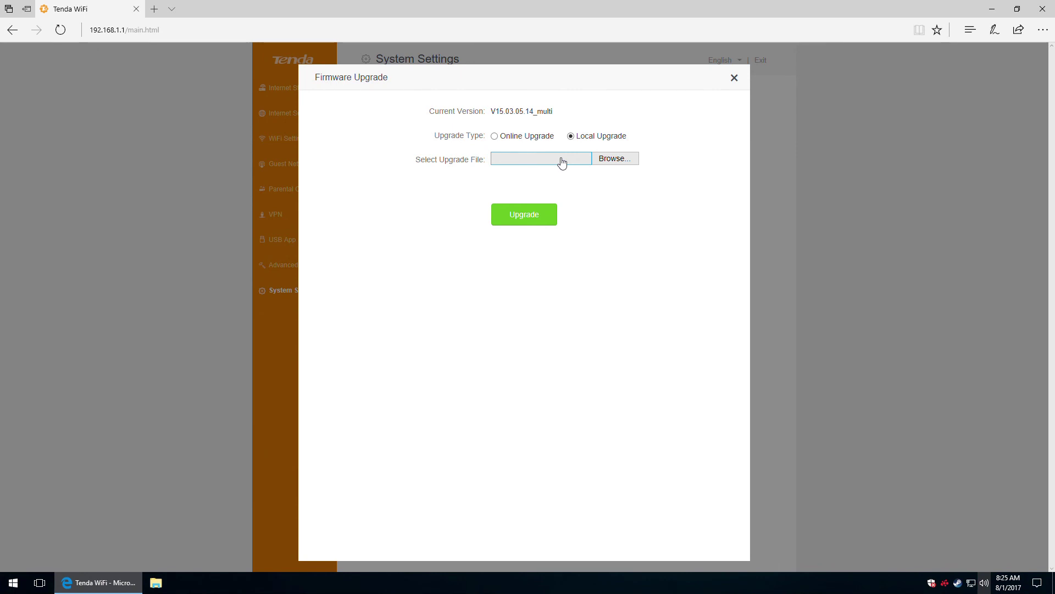
{"action": "left_click", "coordinate": [734, 78]}
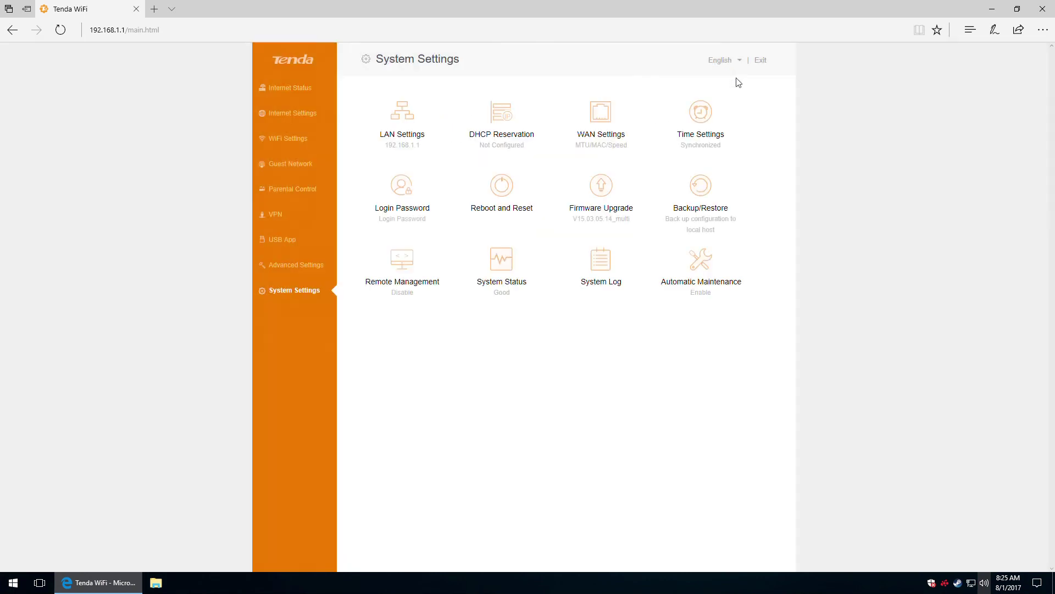
{"action": "left_click", "coordinate": [706, 191]}
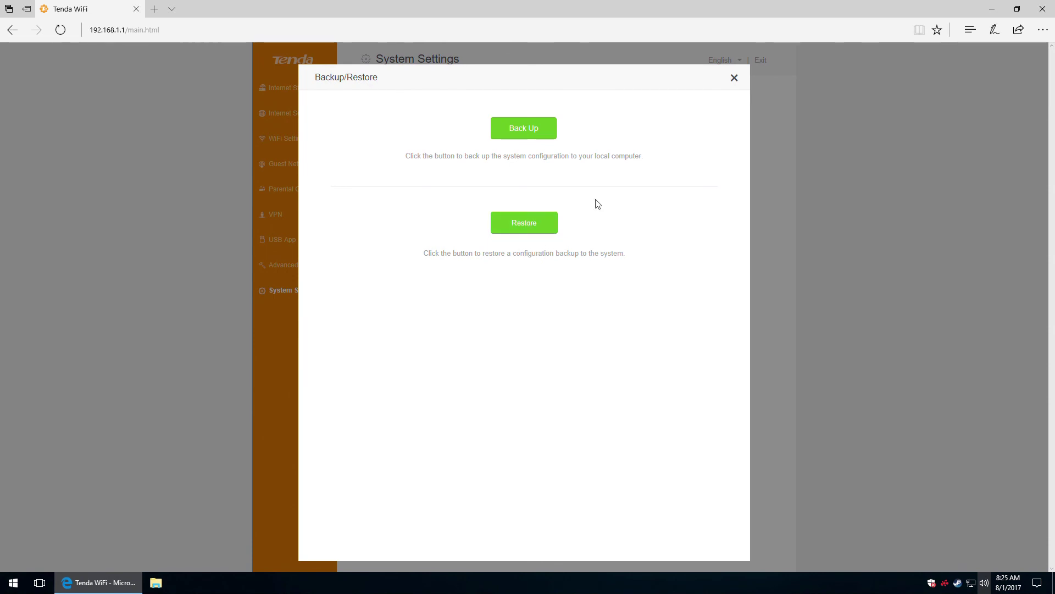
{"action": "left_click", "coordinate": [735, 81]}
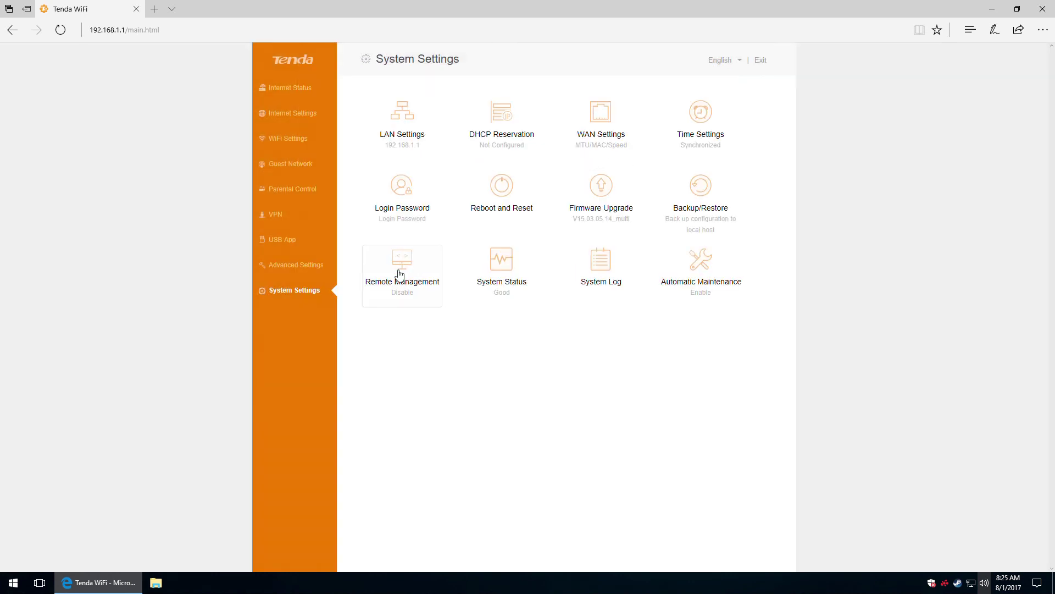
{"action": "left_click", "coordinate": [400, 275]}
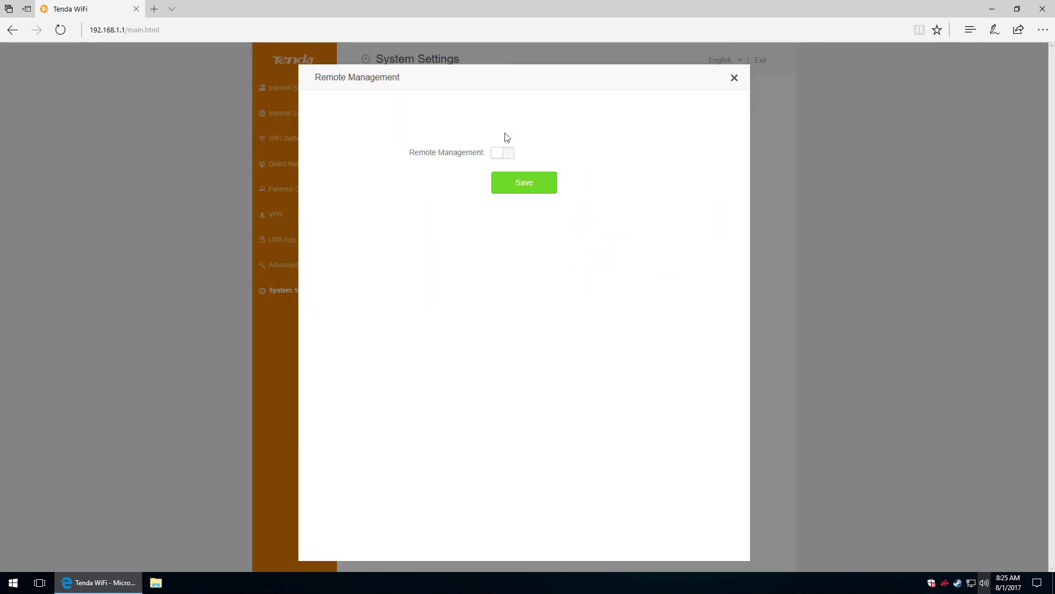
{"action": "left_click", "coordinate": [504, 156]}
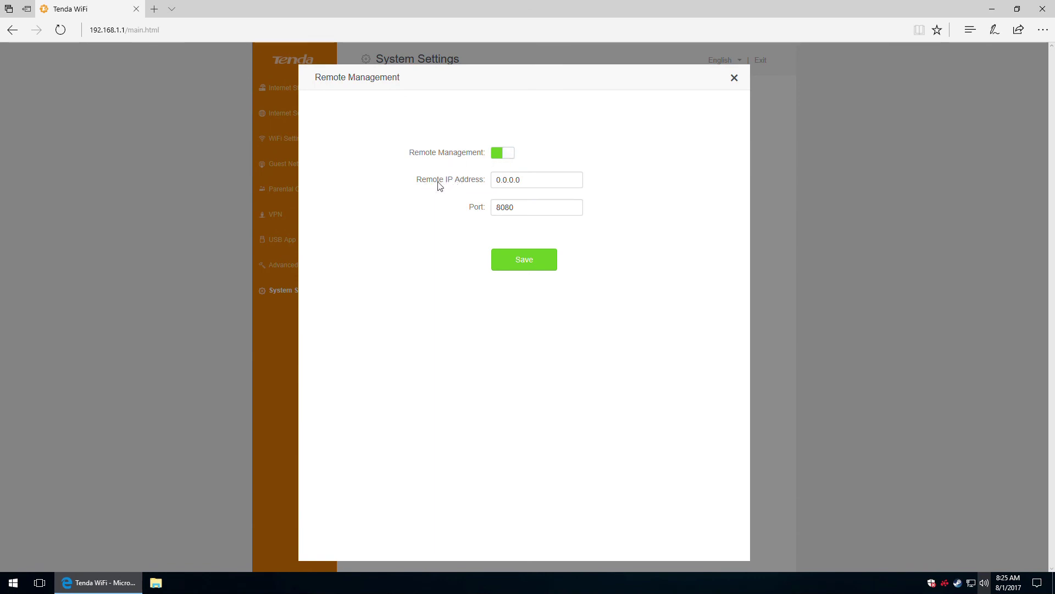
{"action": "left_click", "coordinate": [502, 154]}
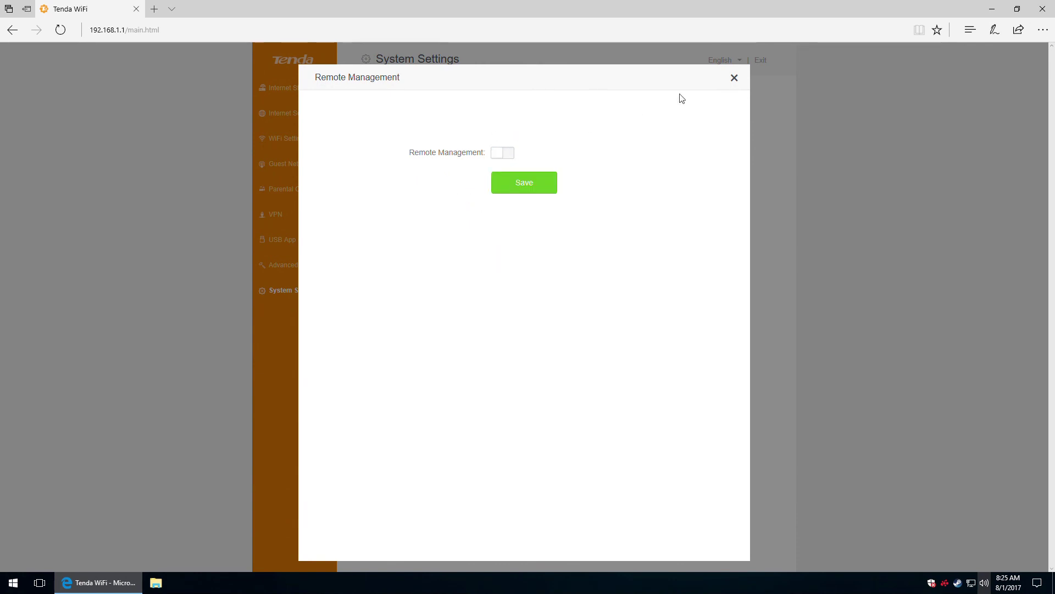
{"action": "left_click", "coordinate": [734, 77]}
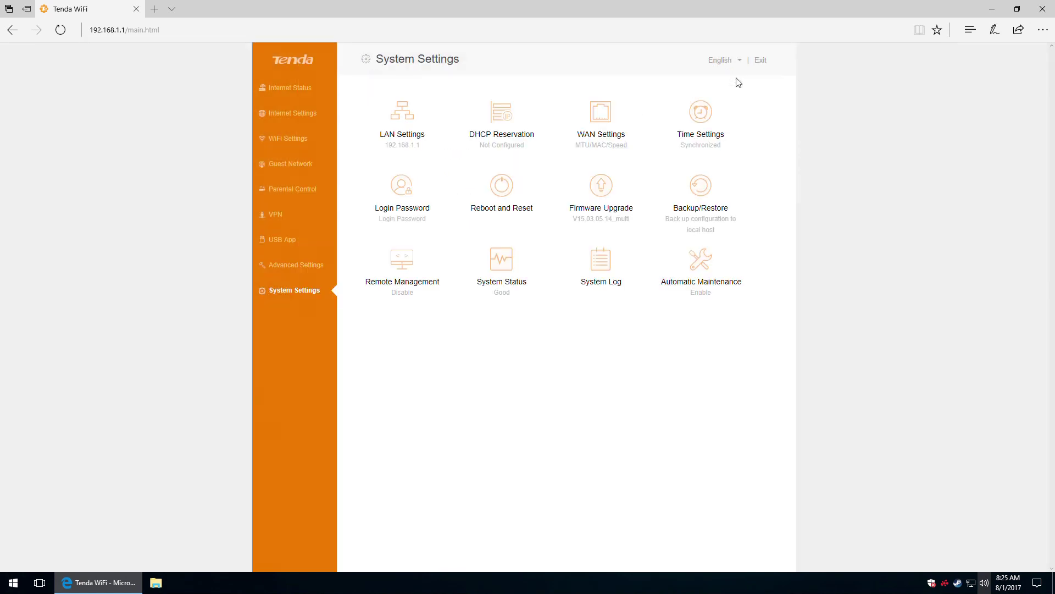
View the system status details, then close them.
{"action": "left_click", "coordinate": [511, 265]}
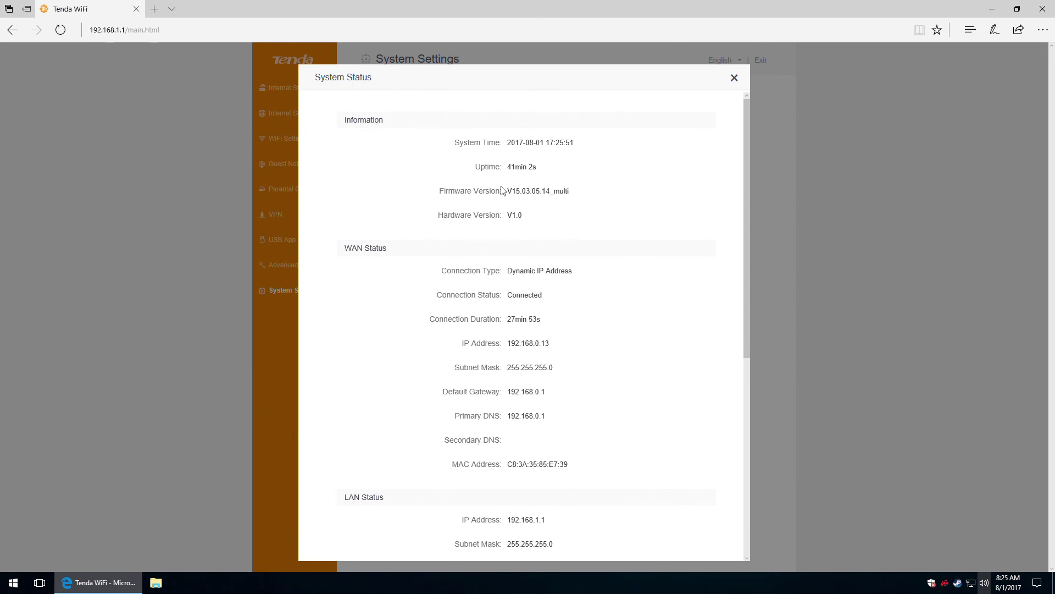
{"action": "scroll", "coordinate": [501, 189], "scroll_direction": "down", "scroll_amount": 6}
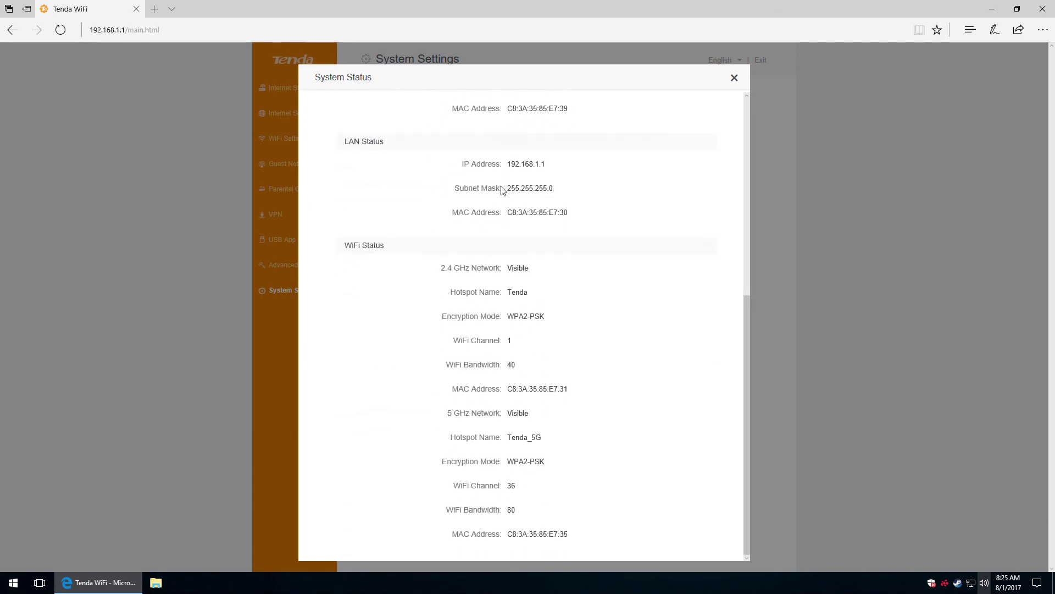
{"action": "scroll", "coordinate": [502, 190], "scroll_direction": "up", "scroll_amount": 6}
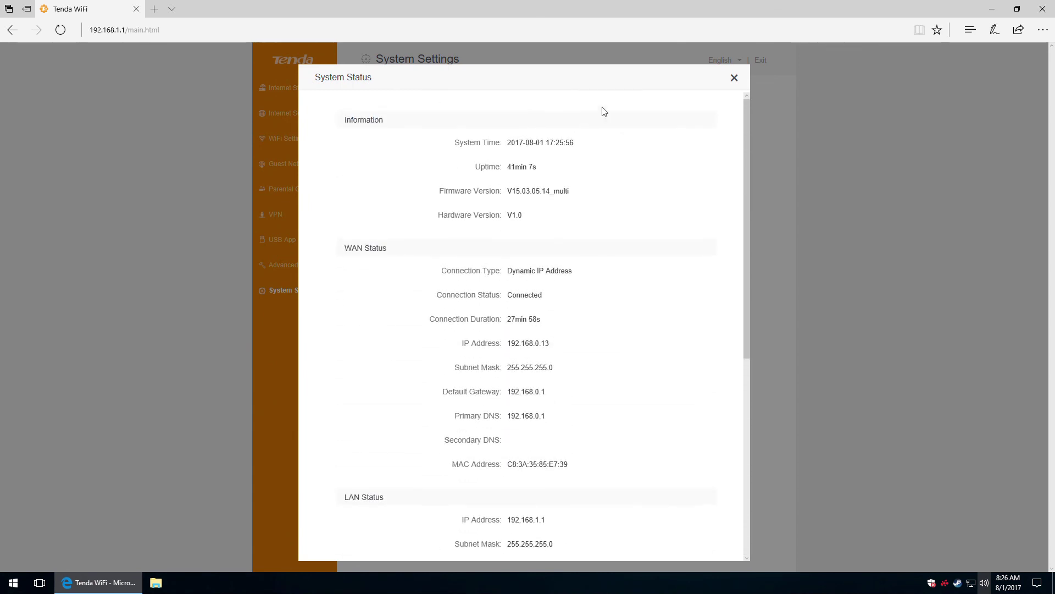
{"action": "left_click", "coordinate": [733, 88]}
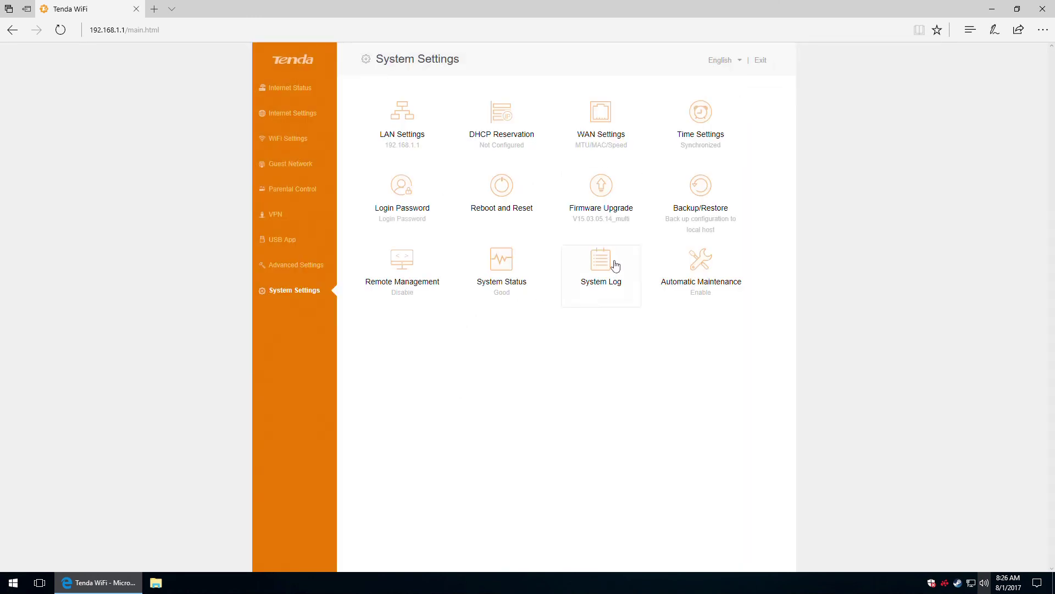
Page through the System Log to entries 51–57, then return to entries 1–10.
{"action": "left_click", "coordinate": [598, 265]}
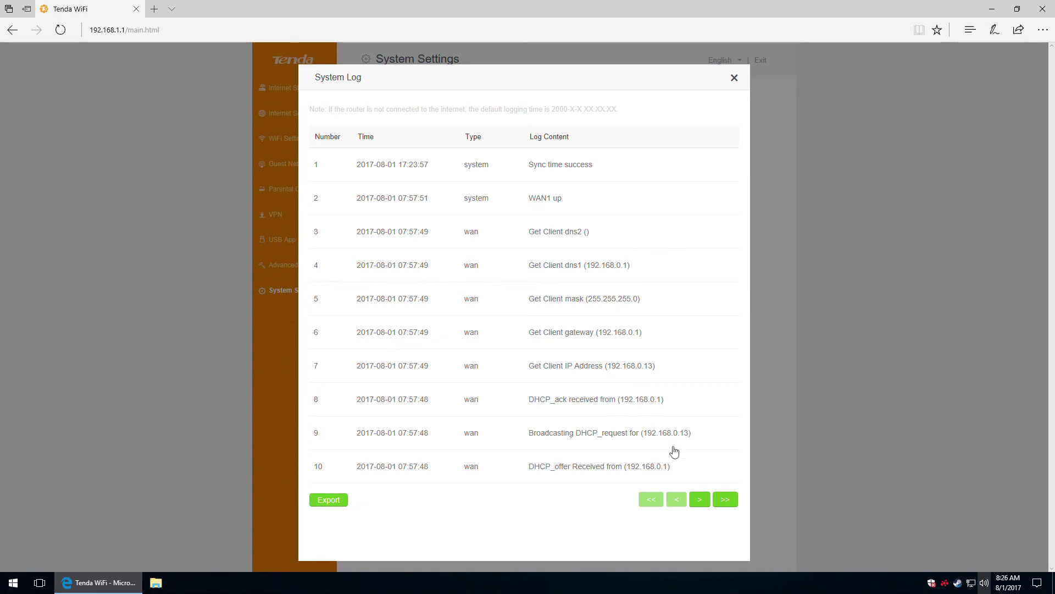
{"action": "left_click", "coordinate": [702, 499]}
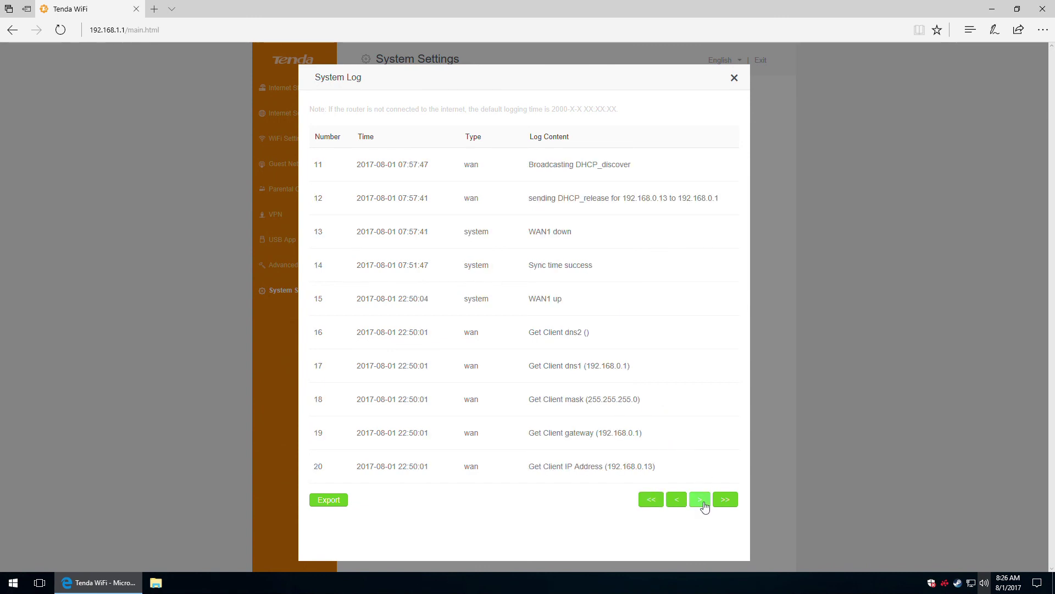
{"action": "left_click", "coordinate": [702, 500]}
{"action": "left_click", "coordinate": [701, 499]}
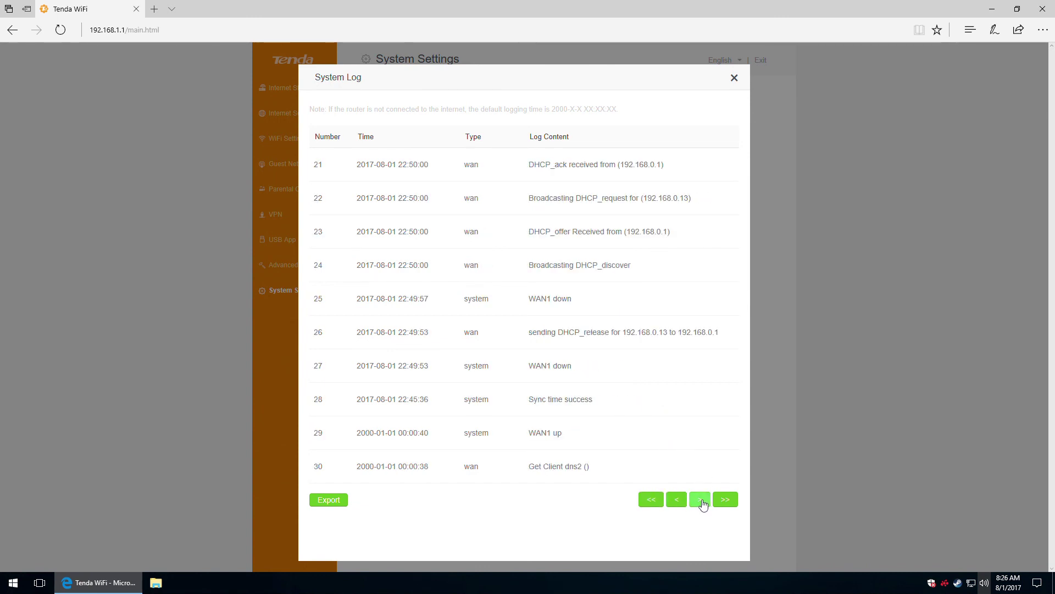
{"action": "left_click", "coordinate": [700, 499]}
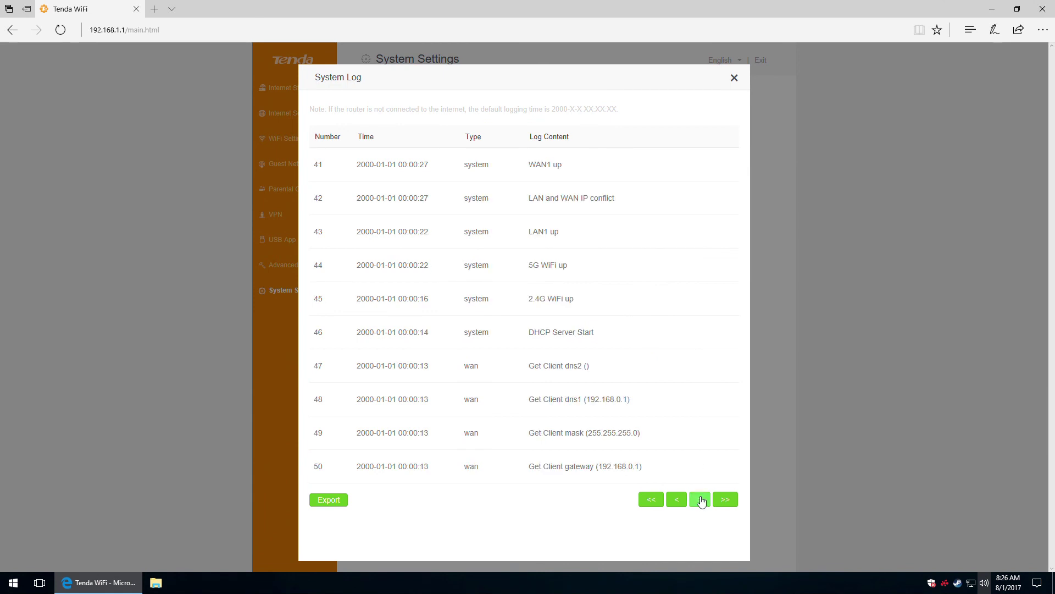
{"action": "left_click", "coordinate": [701, 501]}
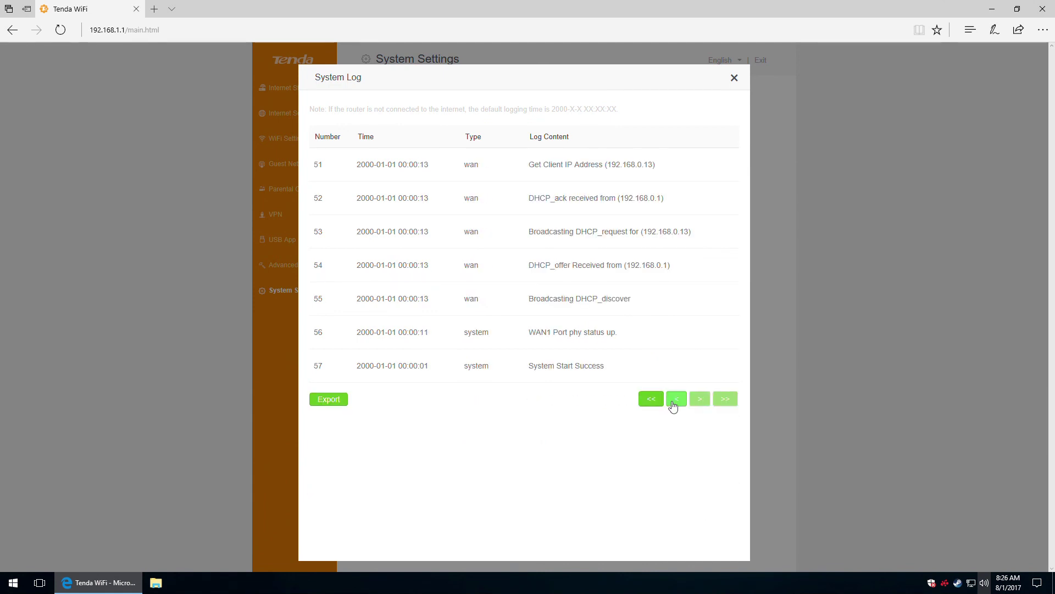
{"action": "left_click", "coordinate": [654, 401]}
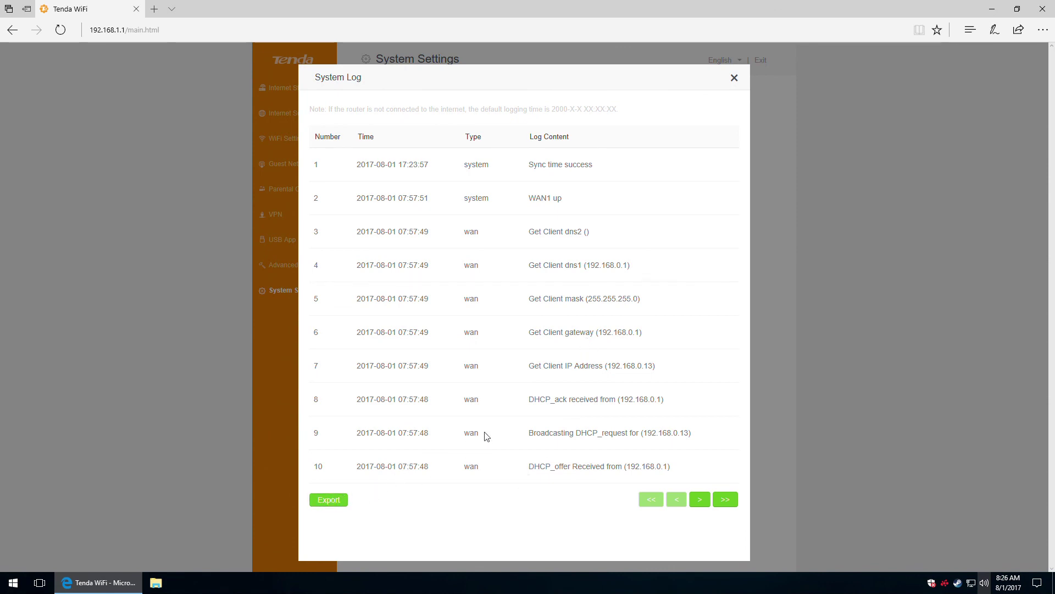
Close the System Log and open Automatic Maintenance, browsing the reboot hours but keeping 03.
{"action": "left_click", "coordinate": [734, 79]}
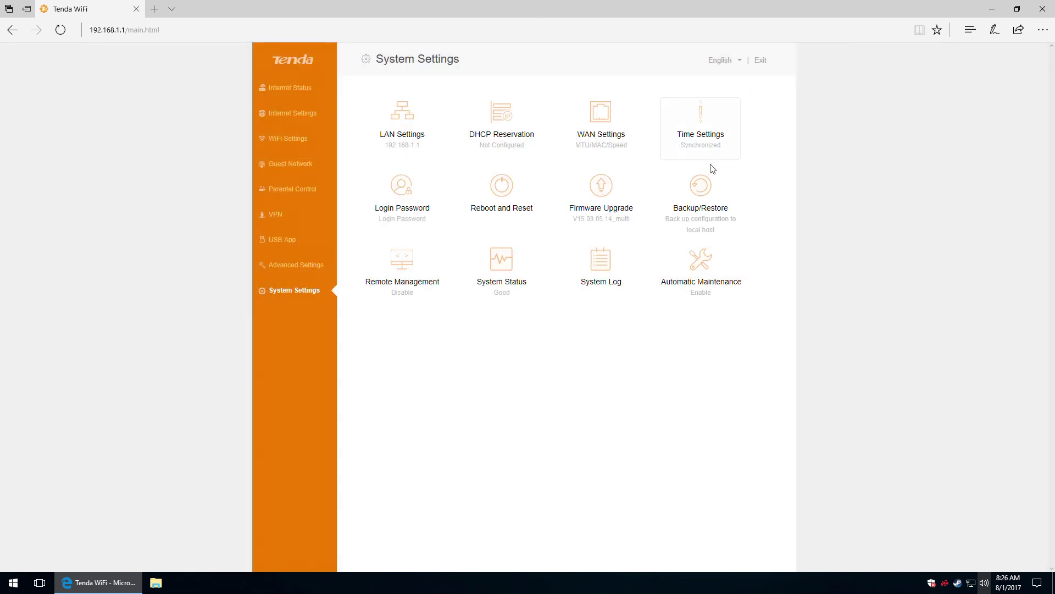
{"action": "left_click", "coordinate": [699, 268]}
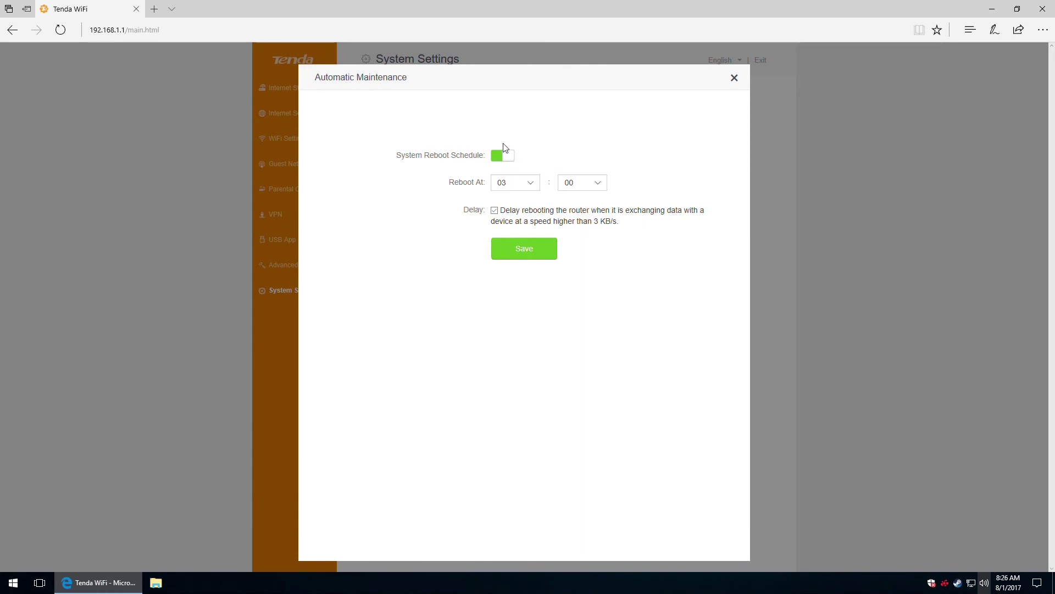
{"action": "left_click", "coordinate": [531, 184]}
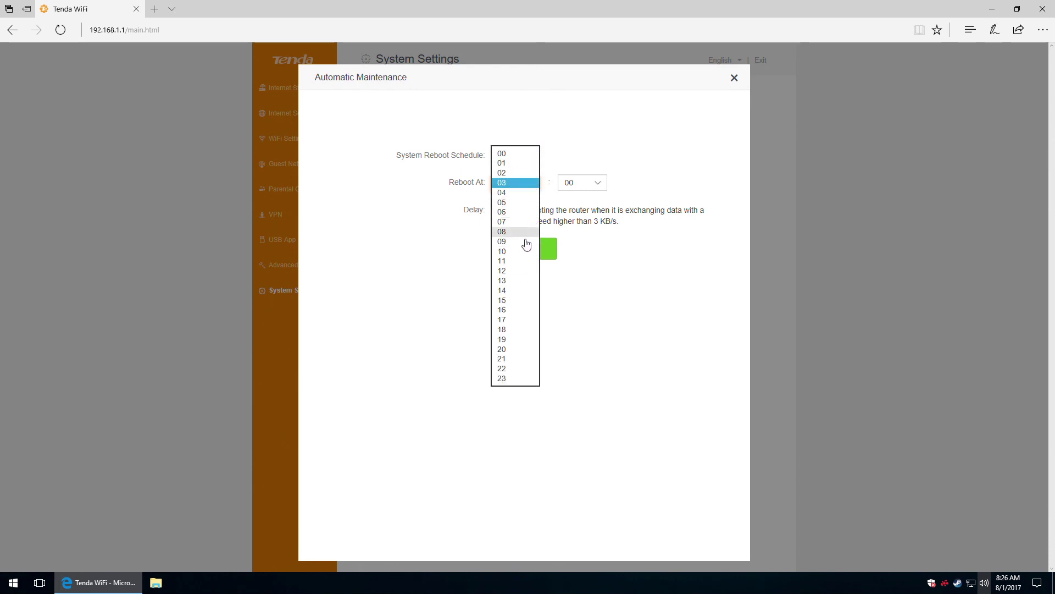
{"action": "left_click", "coordinate": [590, 213]}
{"action": "left_click", "coordinate": [534, 213]}
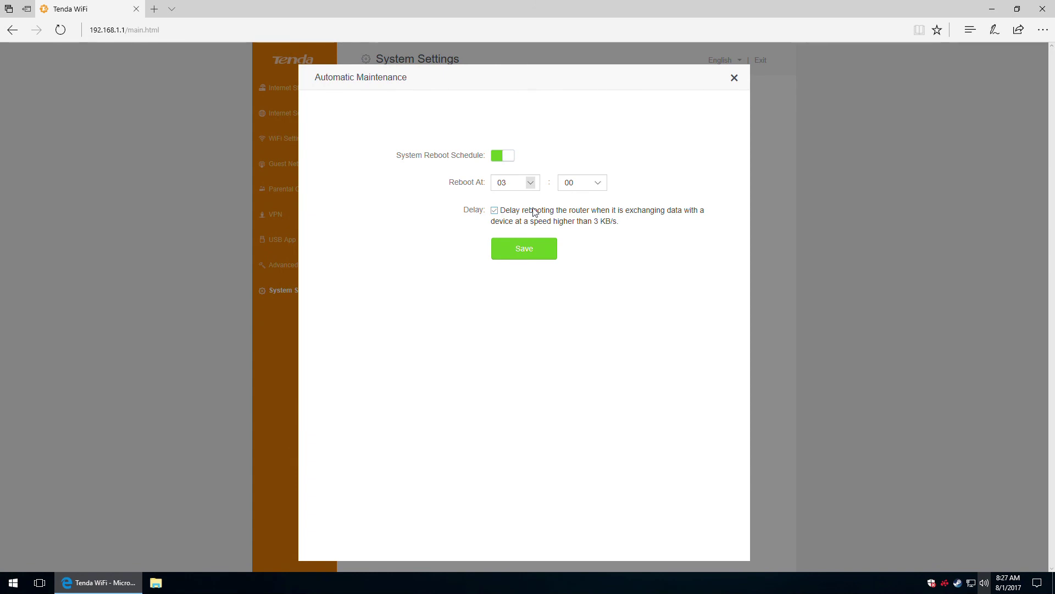
Set the automatic reboot time to 04:00 and save.
{"action": "left_click", "coordinate": [528, 189]}
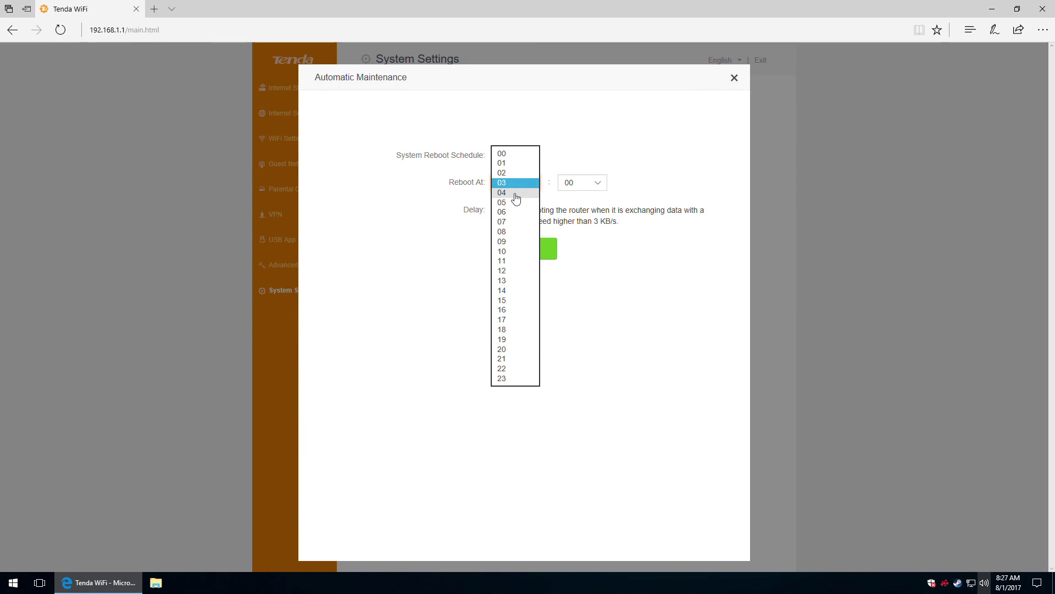
{"action": "left_click", "coordinate": [515, 192]}
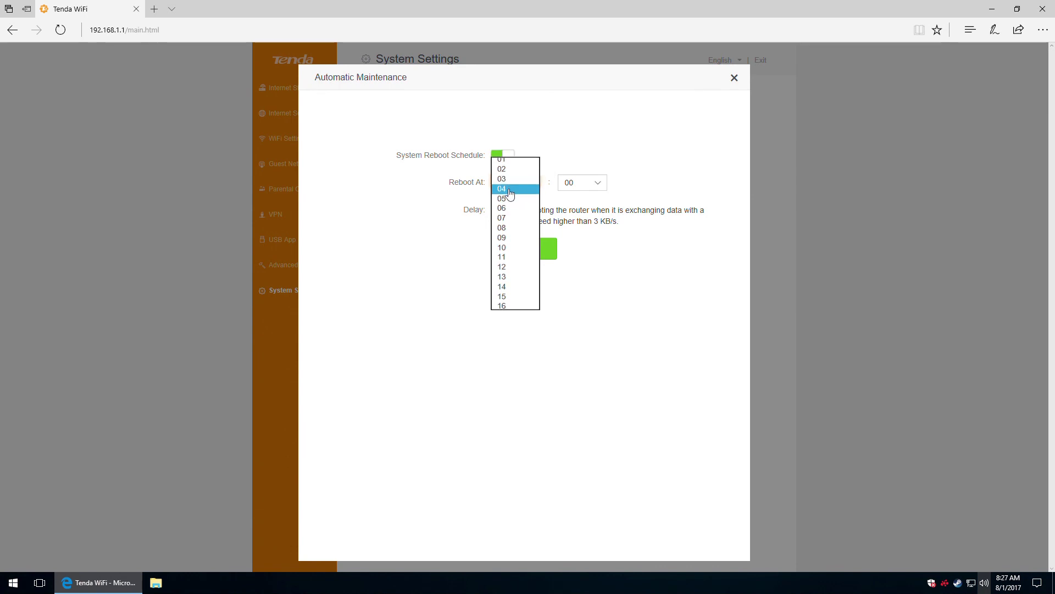
{"action": "left_click", "coordinate": [586, 188]}
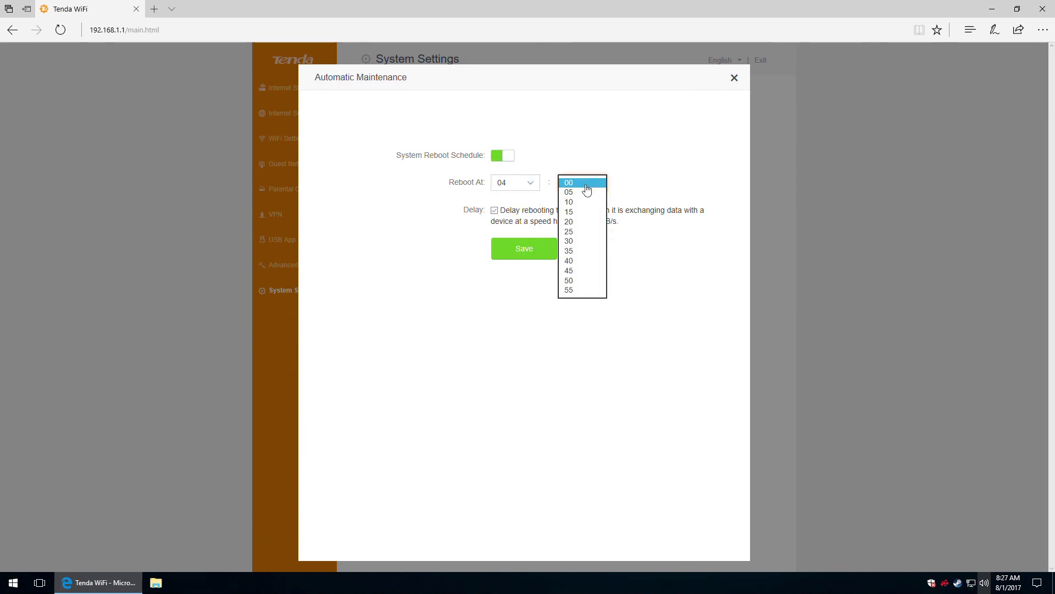
{"action": "left_click", "coordinate": [587, 188]}
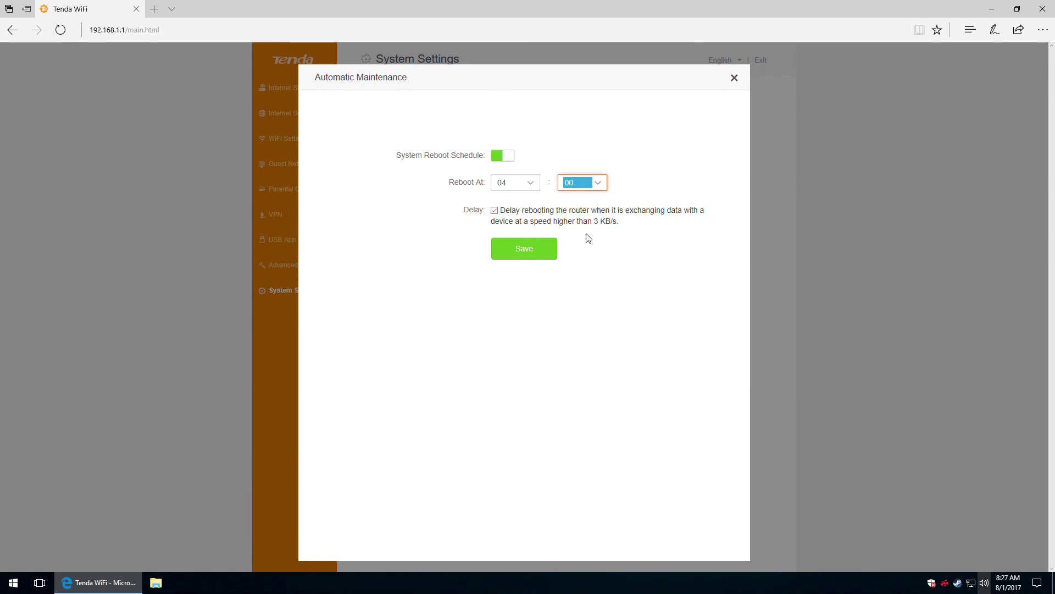
{"action": "left_click", "coordinate": [526, 249]}
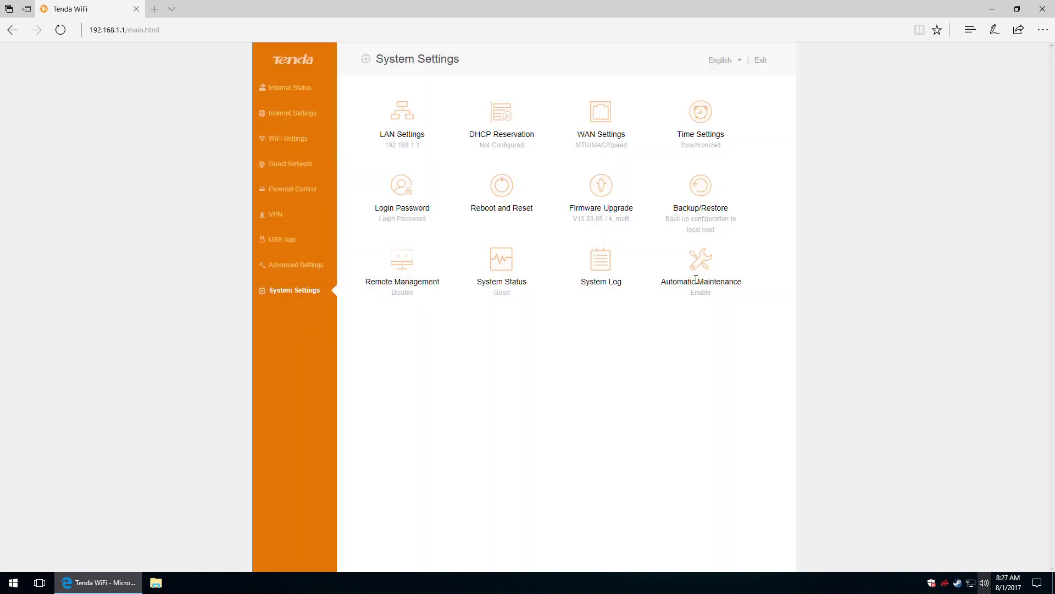
Switch the System Reboot Schedule off and save, leaving Automatic Maintenance at Disable.
{"action": "left_click", "coordinate": [705, 266]}
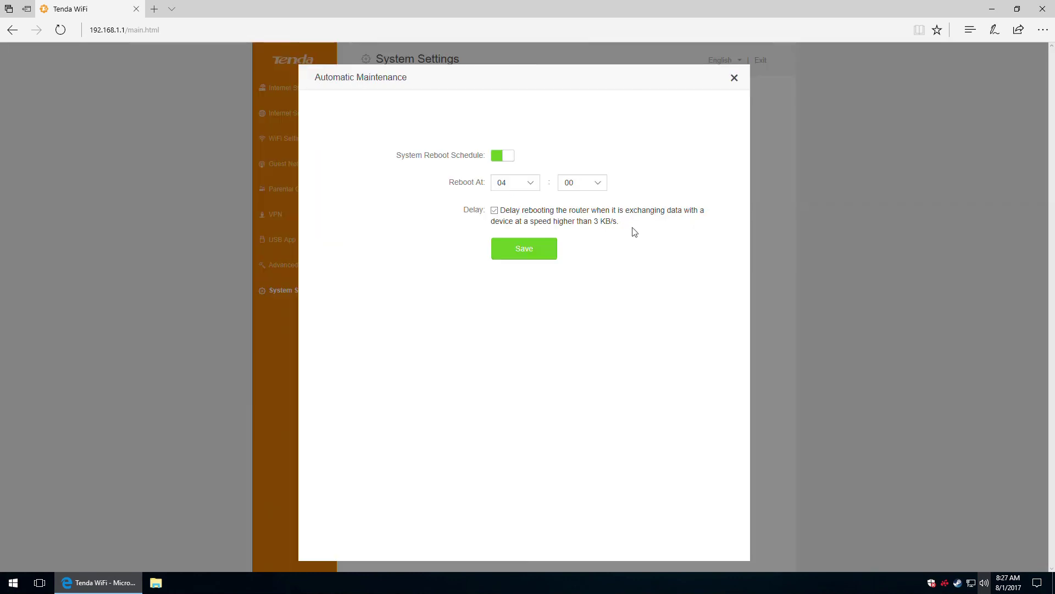
{"action": "left_click", "coordinate": [496, 156]}
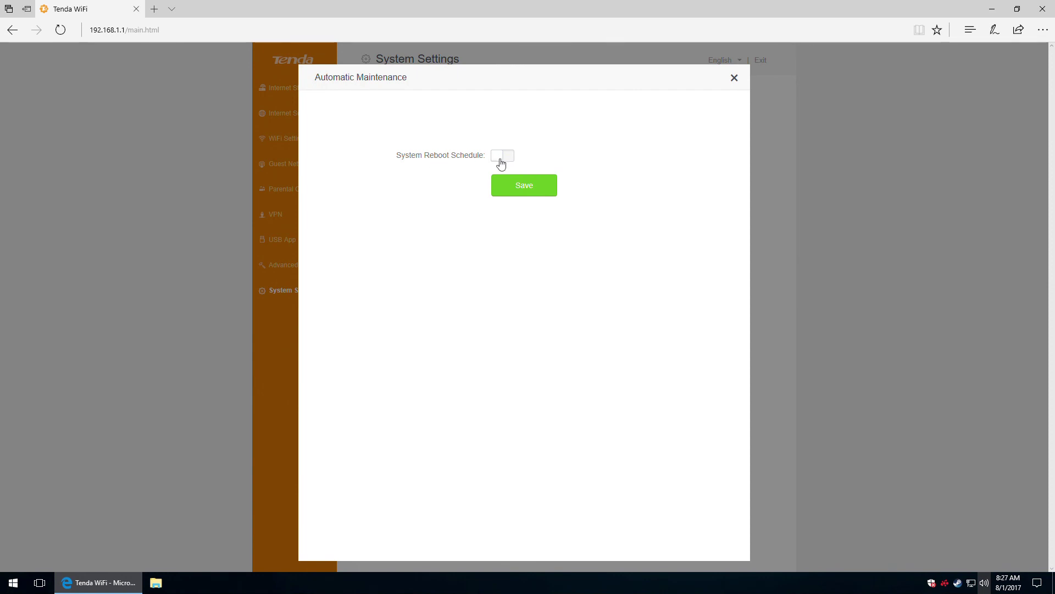
{"action": "left_click", "coordinate": [530, 193]}
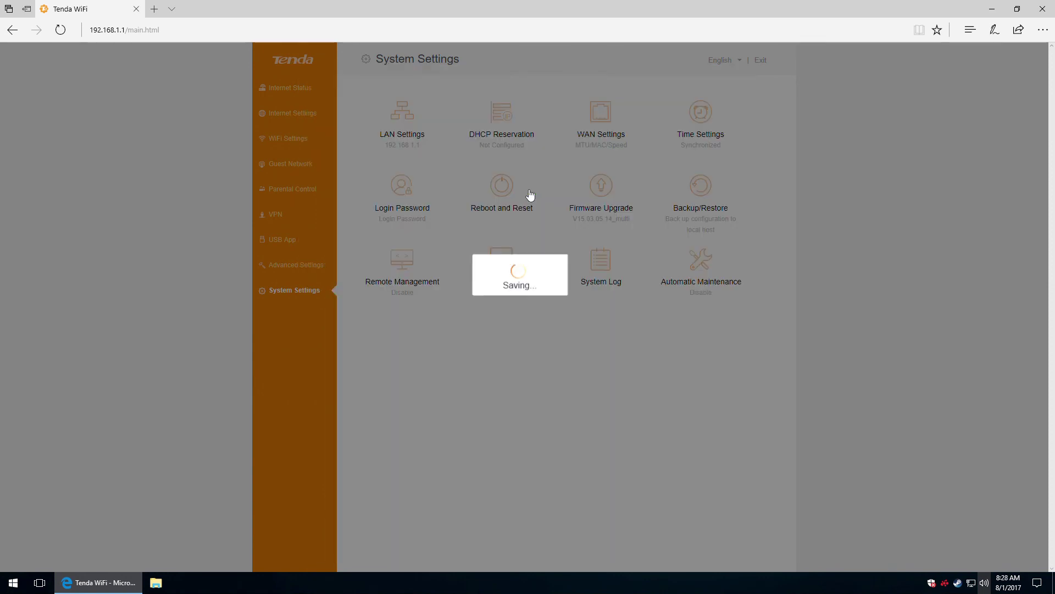